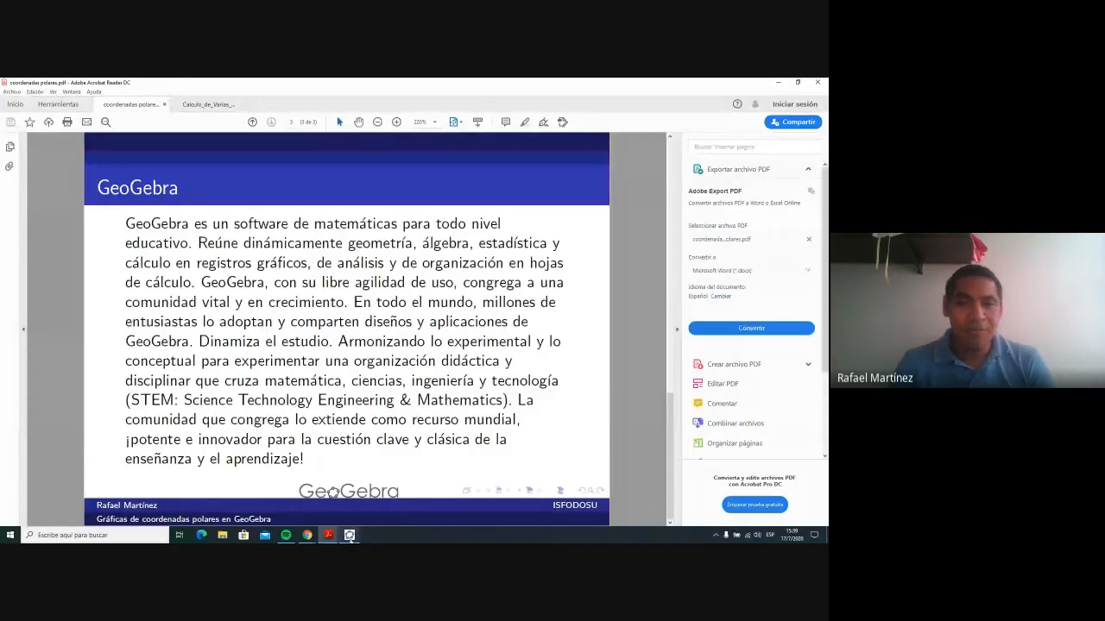
Step: Switch to GeoGebra Clásico, maximize its window and bring more of the negative x-axis and positive y-axis into view
{"action": "mouse_move", "coordinate": [348, 536]}
{"action": "left_click", "coordinate": [347, 495]}
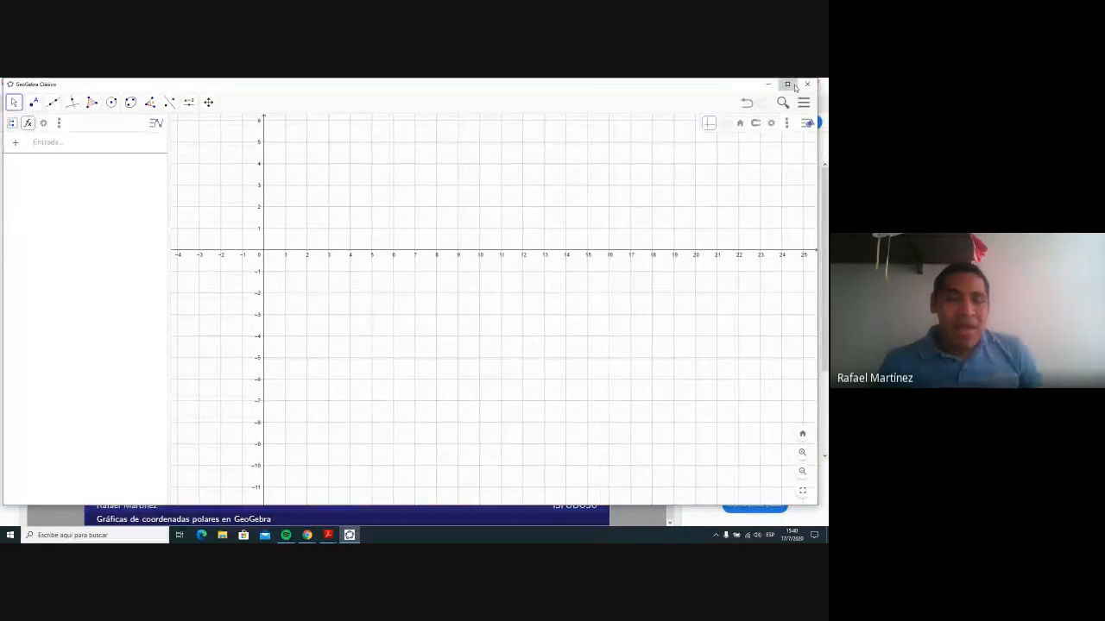
{"action": "left_click", "coordinate": [787, 83]}
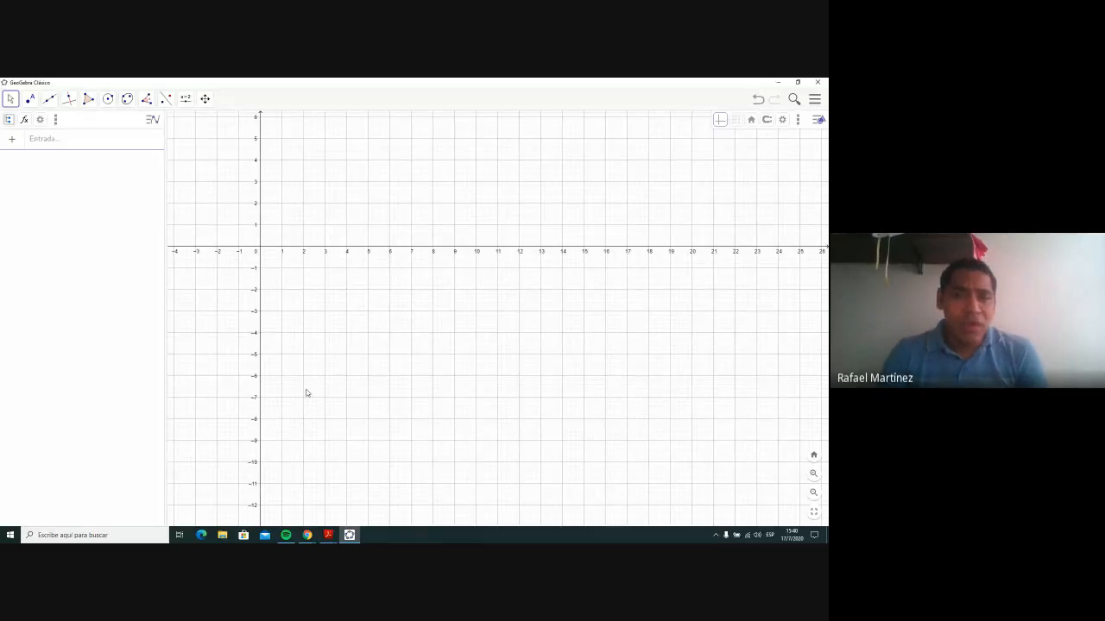
{"action": "left_click_drag", "start_coordinate": [435, 324], "coordinate": [502, 394]}
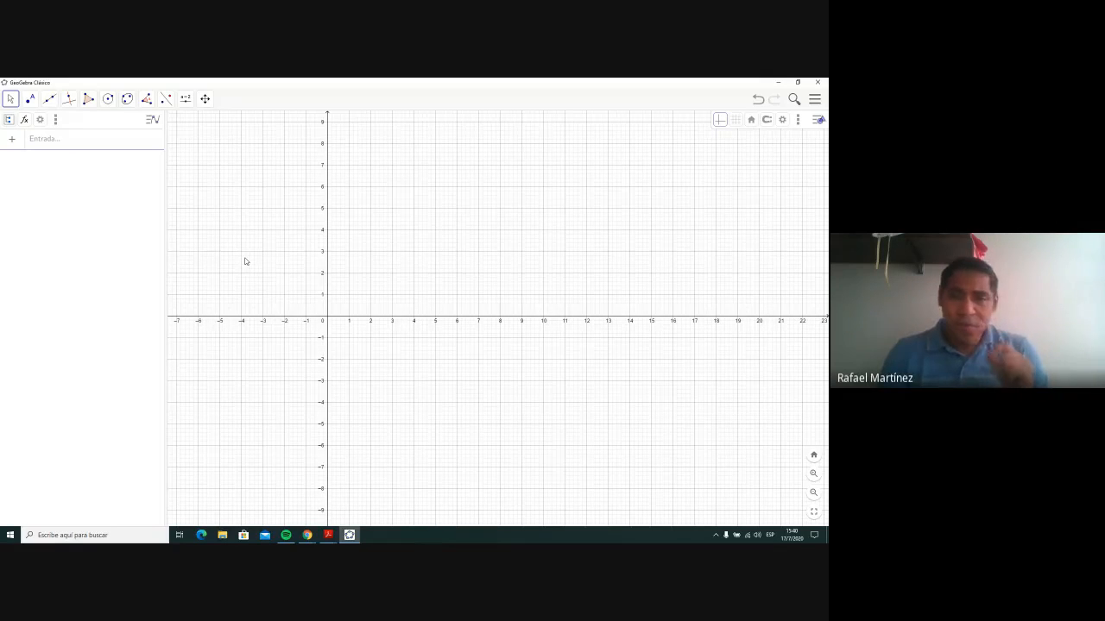
Step: Plot the Cartesian function sen(x) as a new algebra entry
{"action": "left_click", "coordinate": [83, 141]}
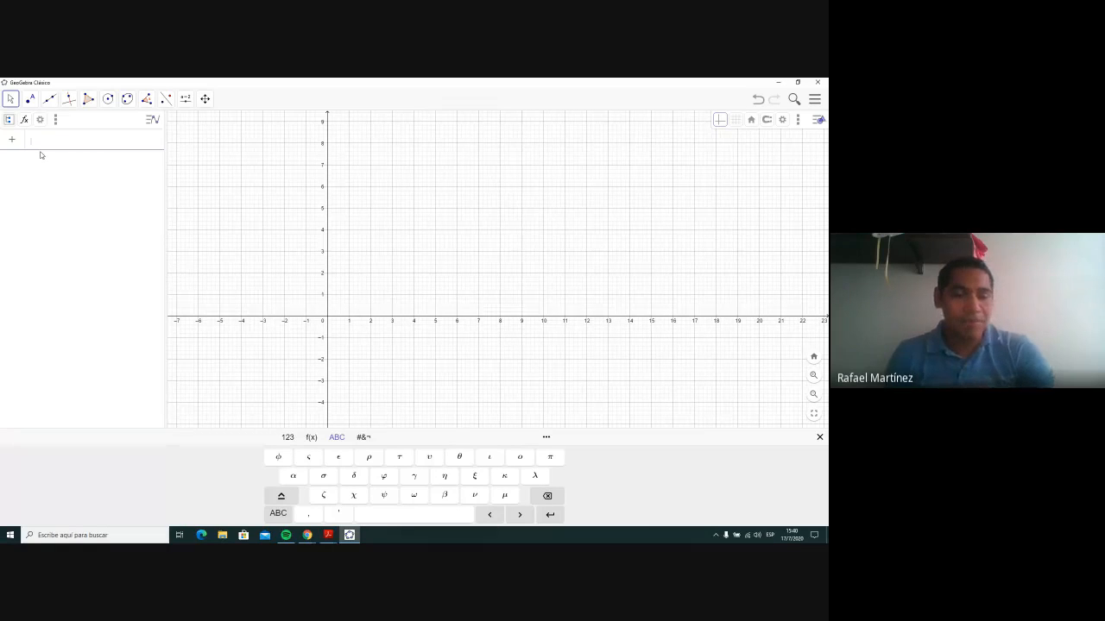
{"action": "type", "text": "n"}
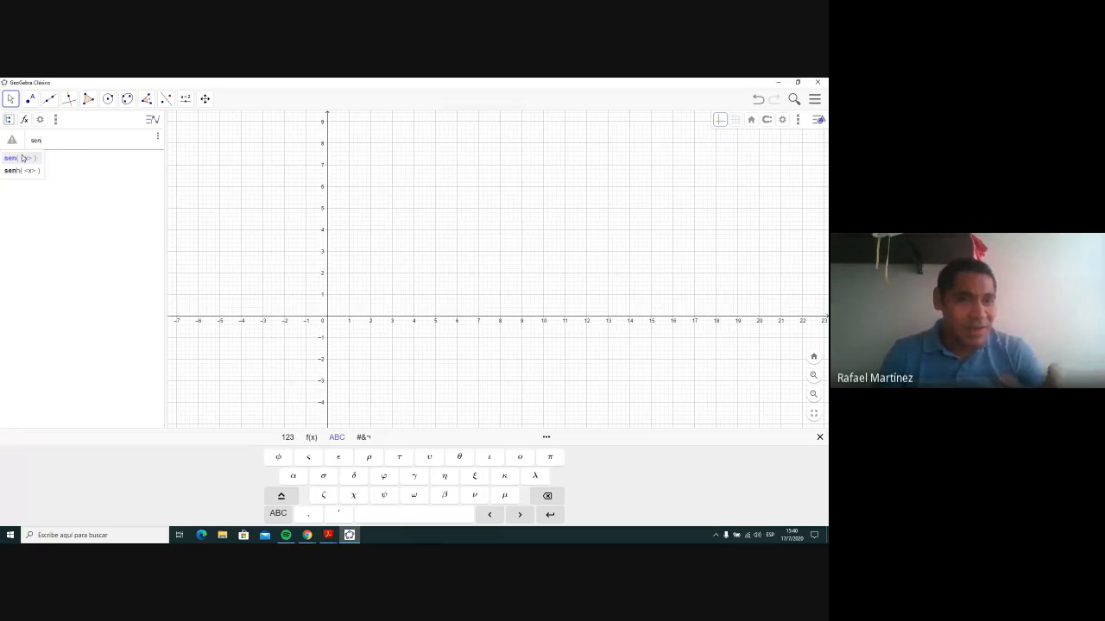
{"action": "left_click", "coordinate": [23, 158]}
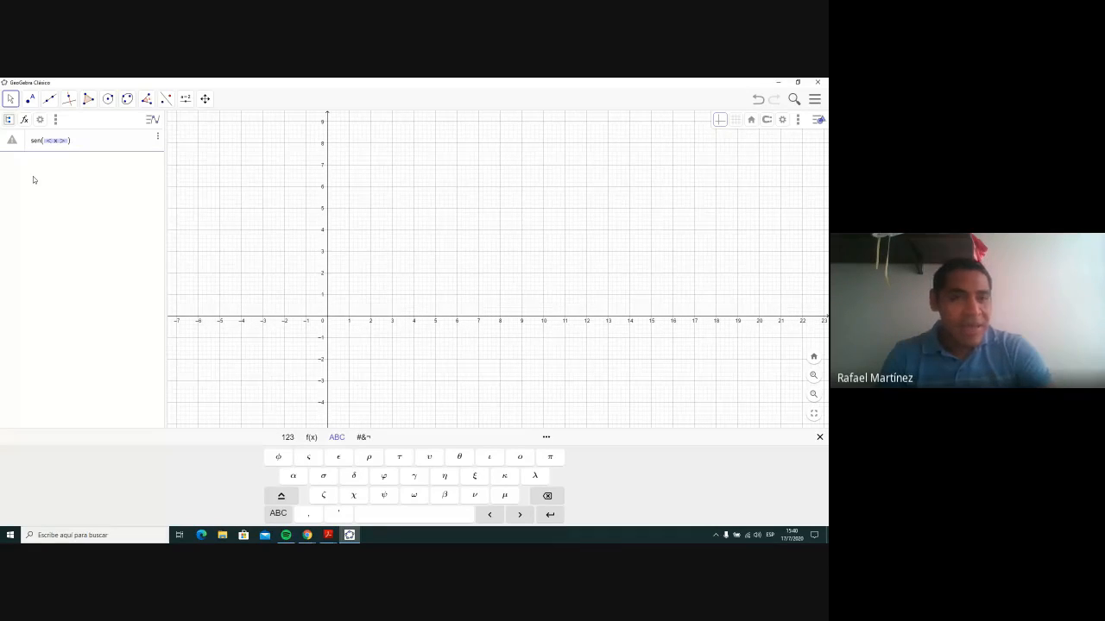
{"action": "type", "text": "x"}
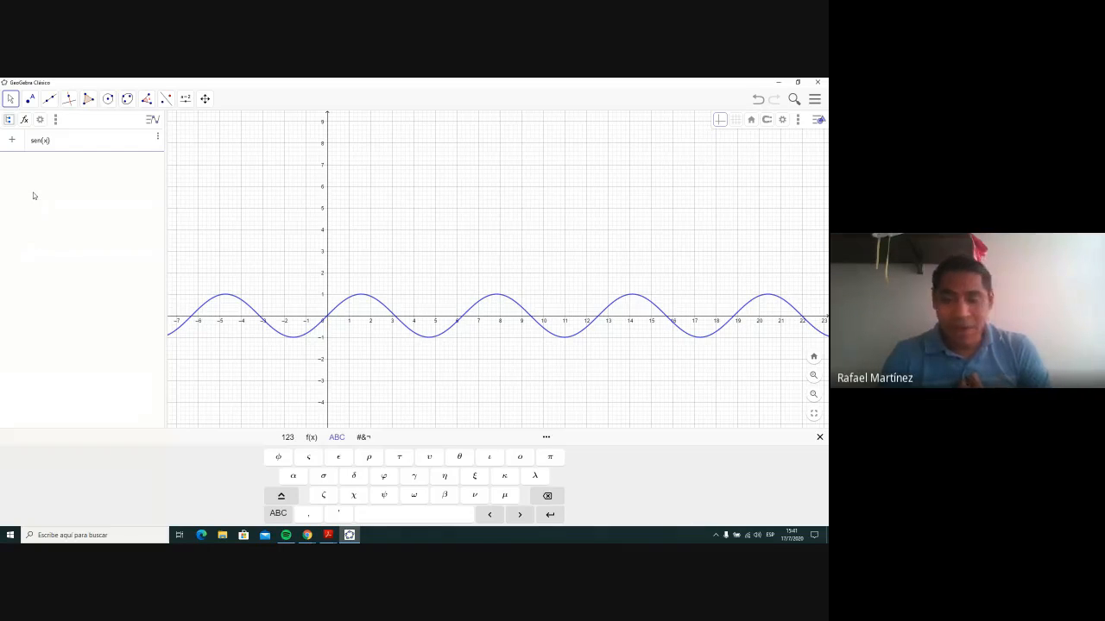
{"action": "key", "text": "Return"}
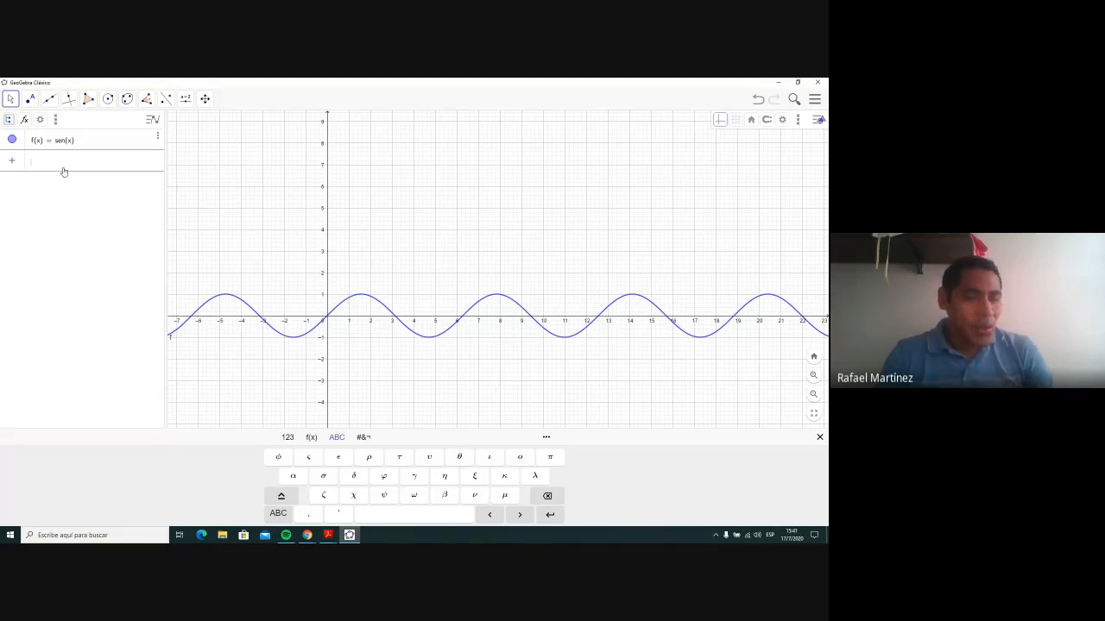
Step: Plot the polar curve sen(θ) as a second algebra entry, using the Greek letter θ as its argument
{"action": "type", "text": "sen"}
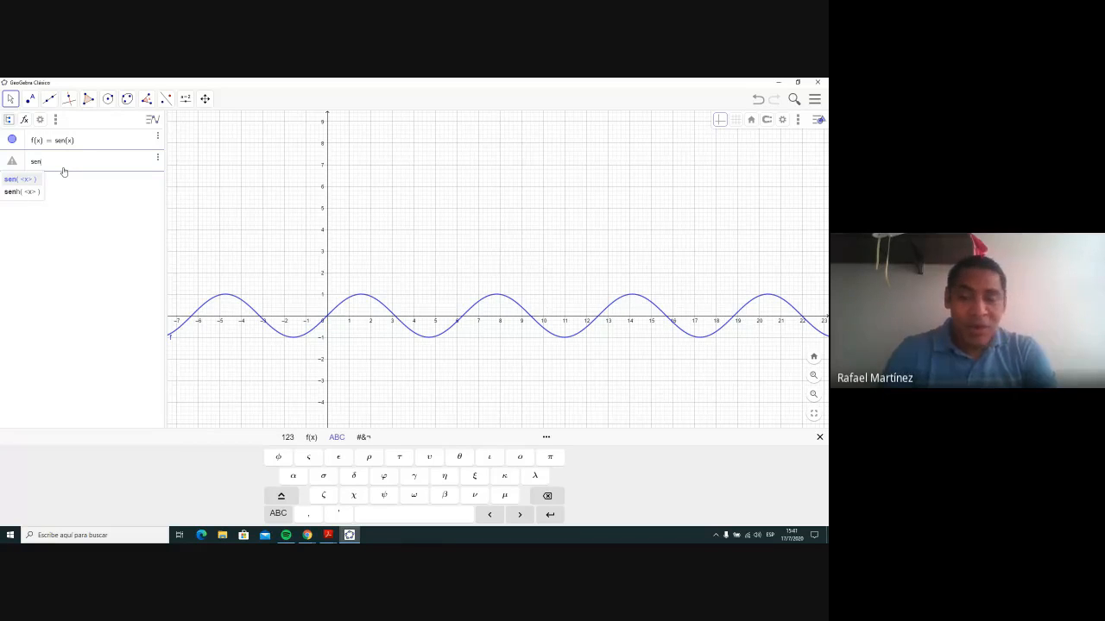
{"action": "key", "text": "Return"}
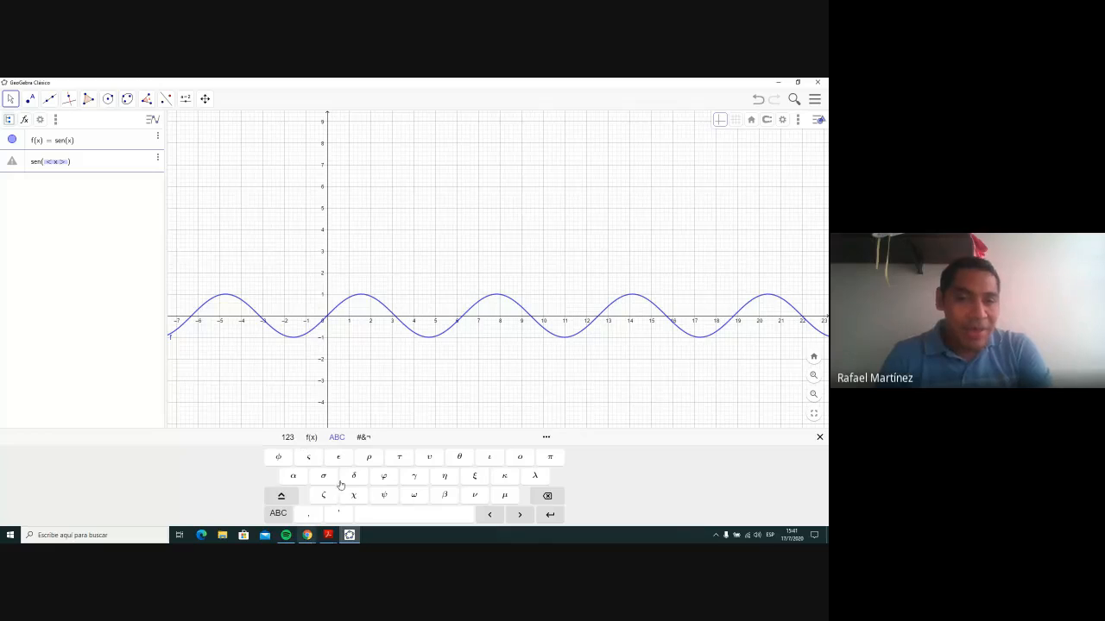
{"action": "left_click", "coordinate": [279, 514]}
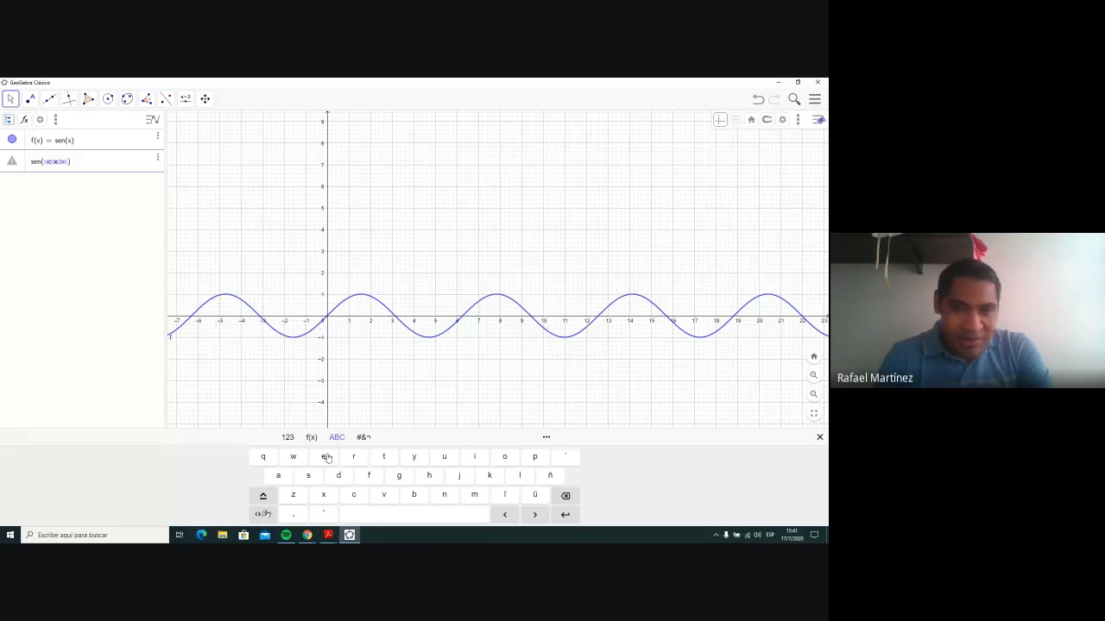
{"action": "left_click", "coordinate": [263, 516]}
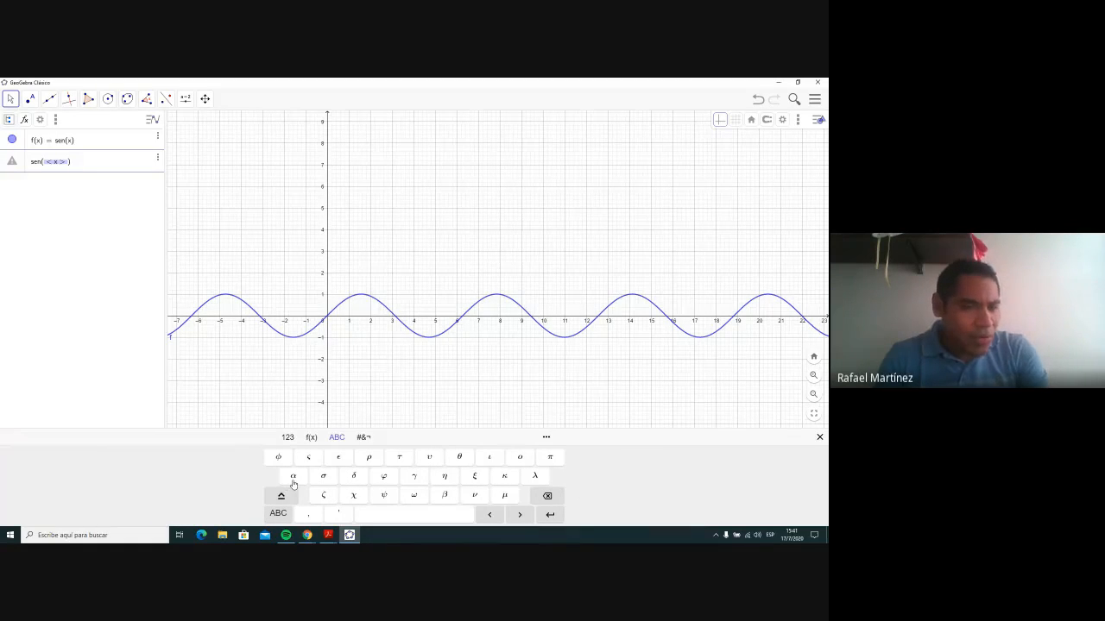
{"action": "left_click", "coordinate": [457, 457]}
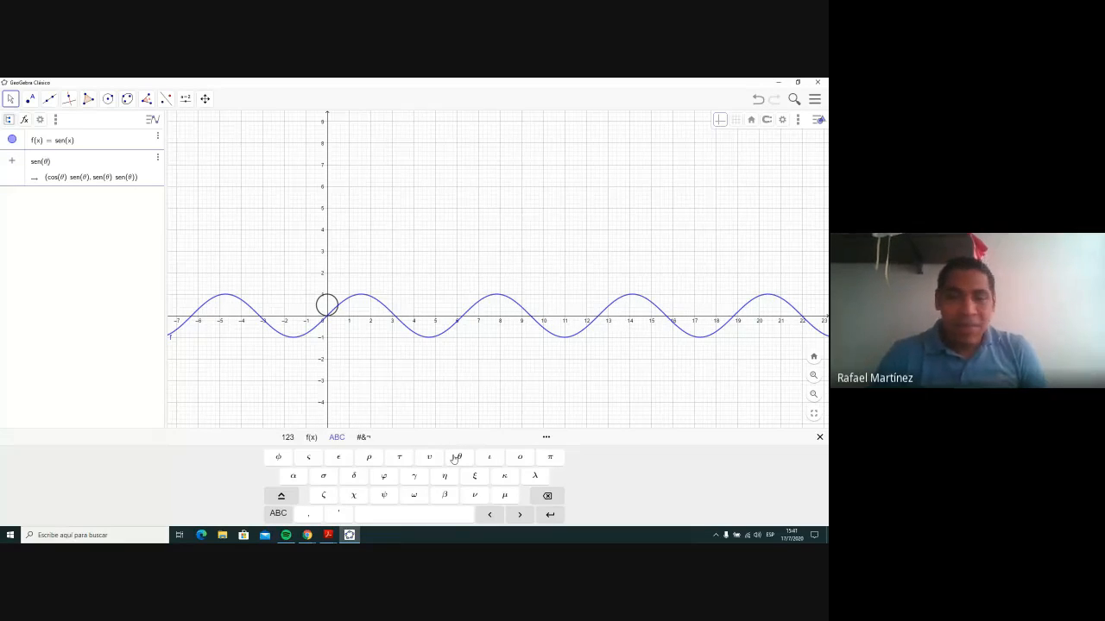
{"action": "key", "text": "Return"}
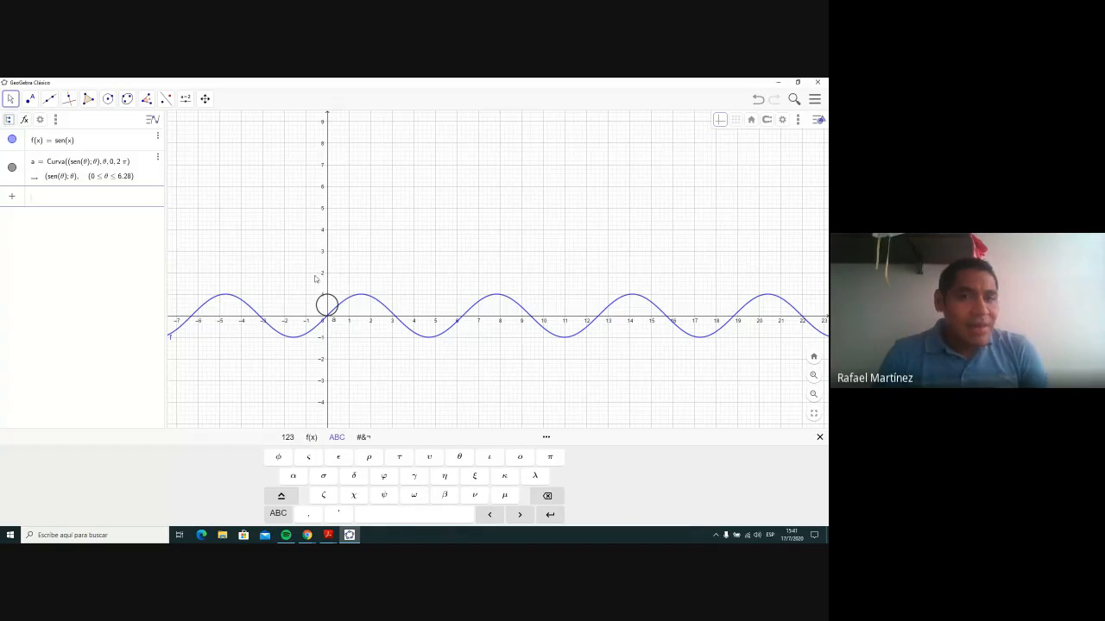
Step: Examine the polar sen(θ) curve near the origin and compare it with the sen(x) wave
{"action": "scroll", "coordinate": [330, 312], "scroll_direction": "up", "scroll_amount": 3}
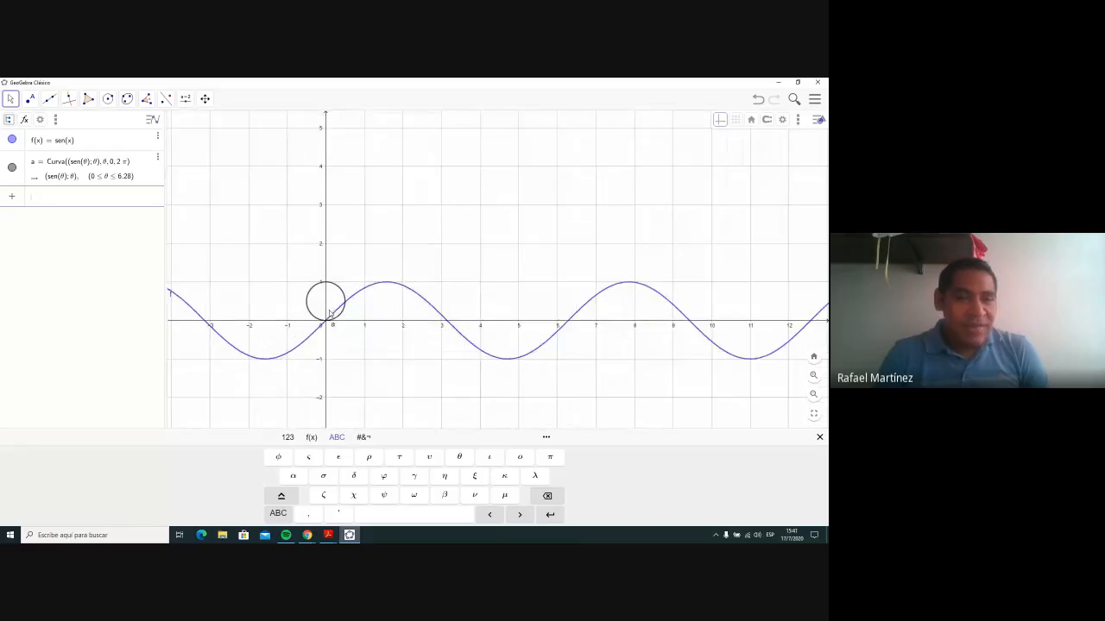
{"action": "scroll", "coordinate": [329, 313], "scroll_direction": "up", "scroll_amount": 2}
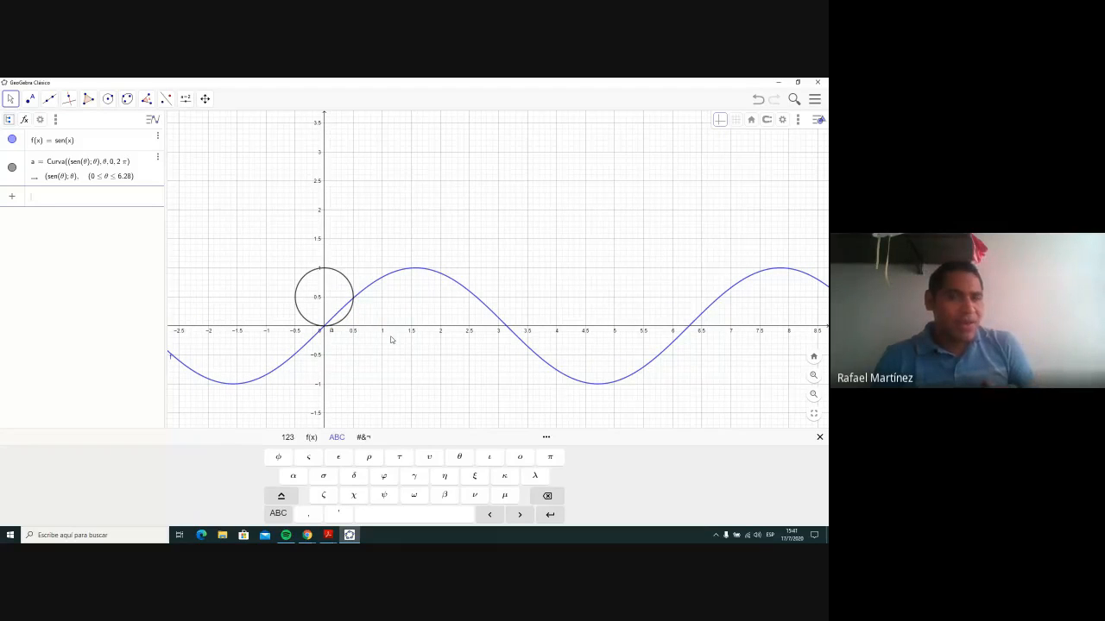
{"action": "scroll", "coordinate": [393, 338], "scroll_direction": "down", "scroll_amount": 4}
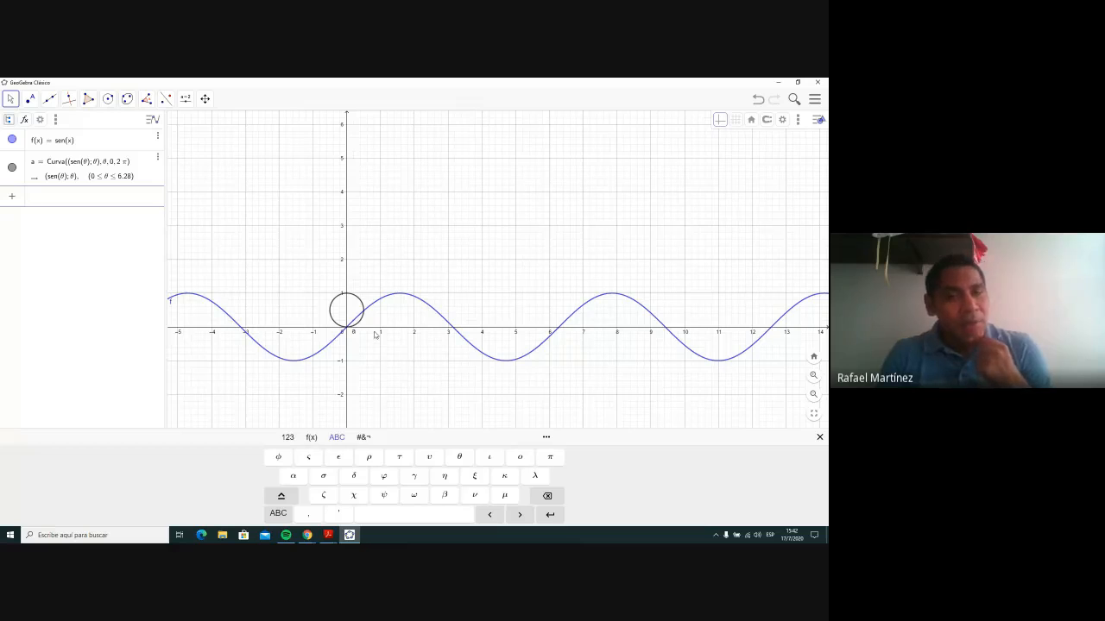
{"action": "left_click", "coordinate": [470, 346]}
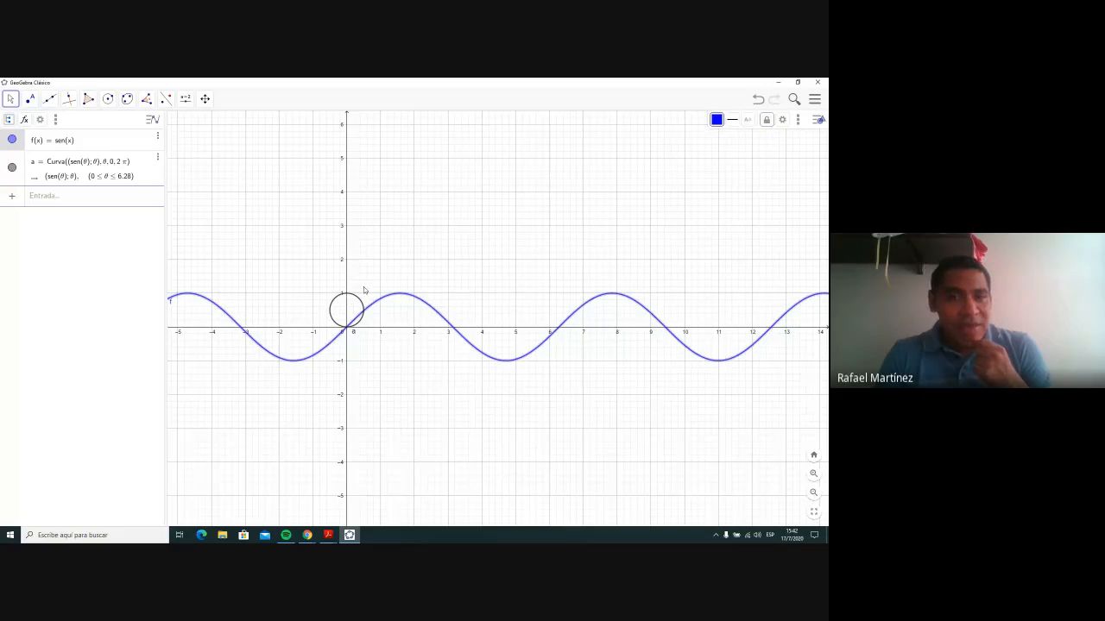
{"action": "left_click_drag", "start_coordinate": [362, 348], "coordinate": [311, 345]}
{"action": "scroll", "coordinate": [314, 343], "scroll_direction": "down", "scroll_amount": 1}
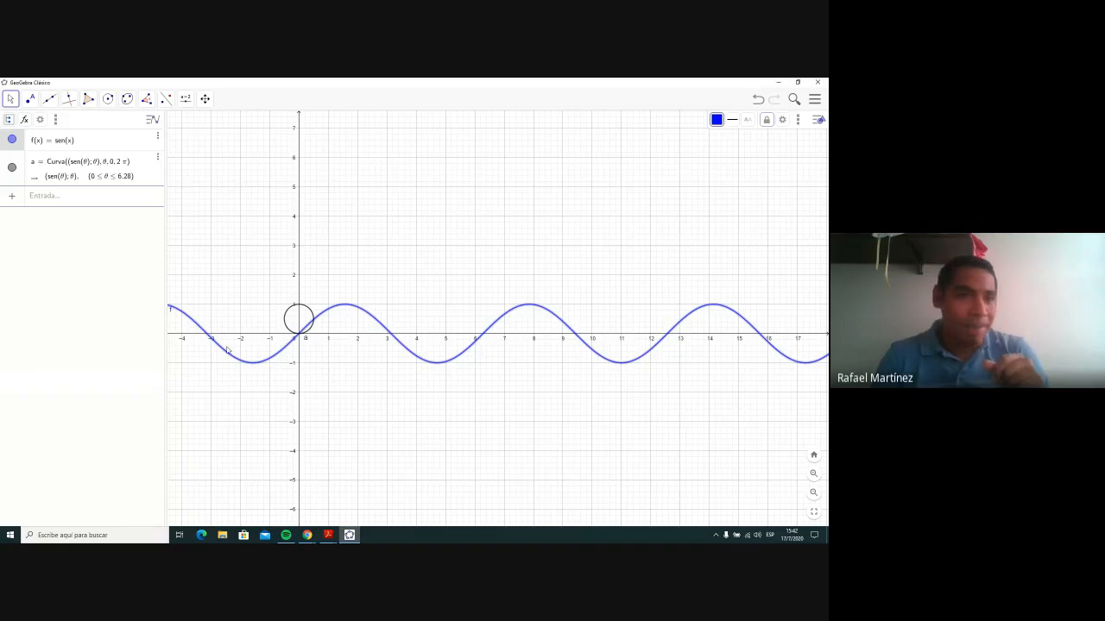
Step: Enter cos(α) as a new algebra entry, using the Greek letter α as its argument
{"action": "left_click", "coordinate": [62, 200]}
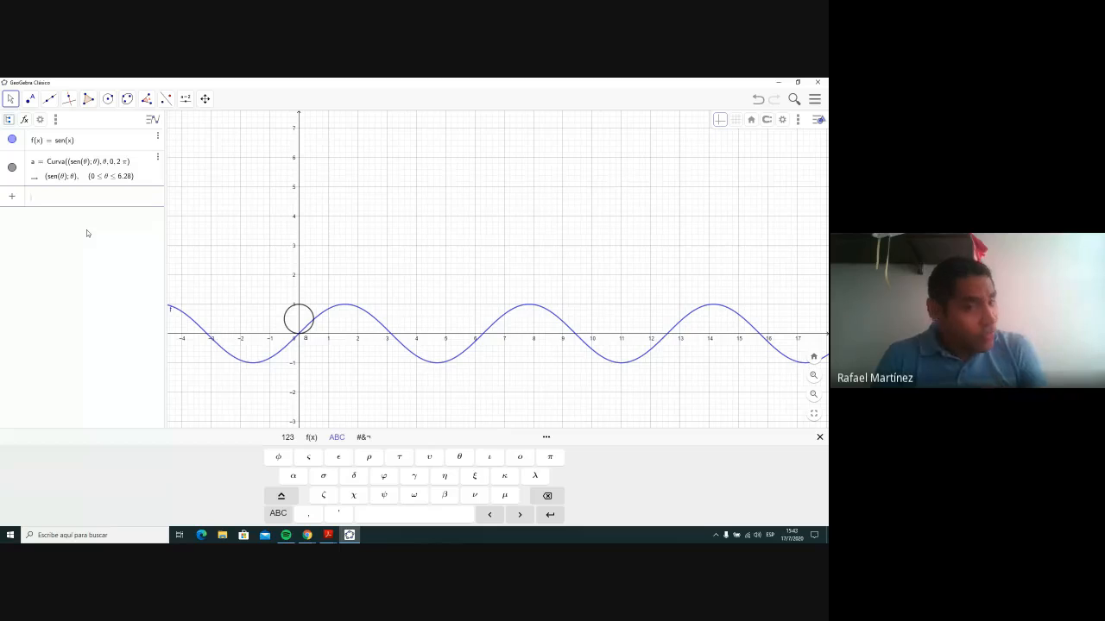
{"action": "type", "text": "cos"}
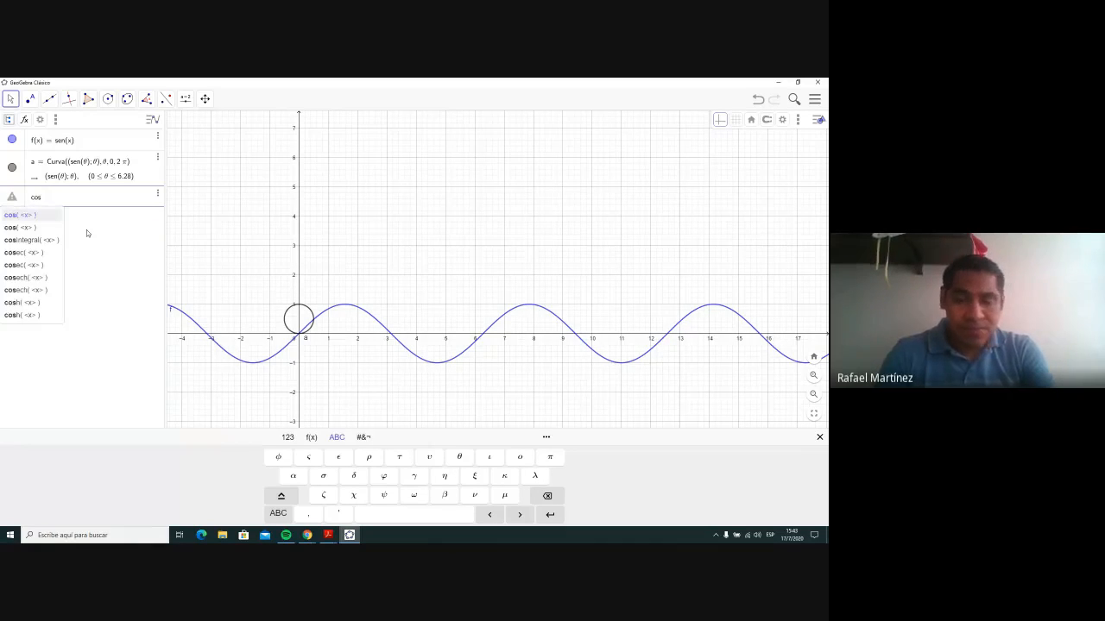
{"action": "key", "text": "Return"}
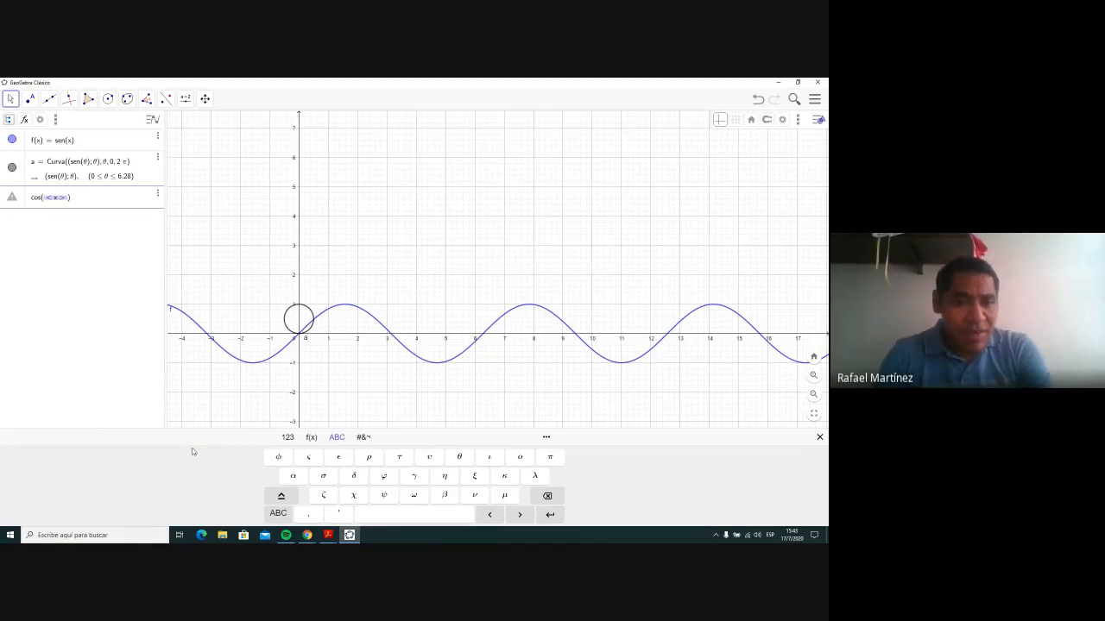
{"action": "left_click", "coordinate": [295, 477]}
{"action": "key", "text": "Return"}
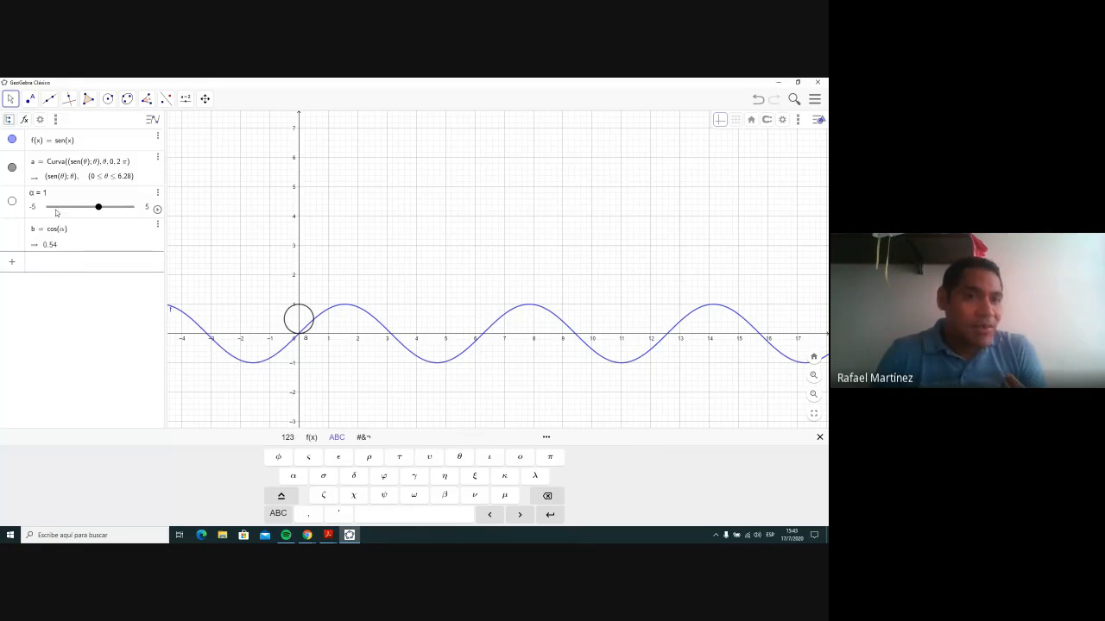
Step: Show the α slider in the graphics view and vary α down to -5, finishing at -3.8
{"action": "left_click", "coordinate": [12, 203]}
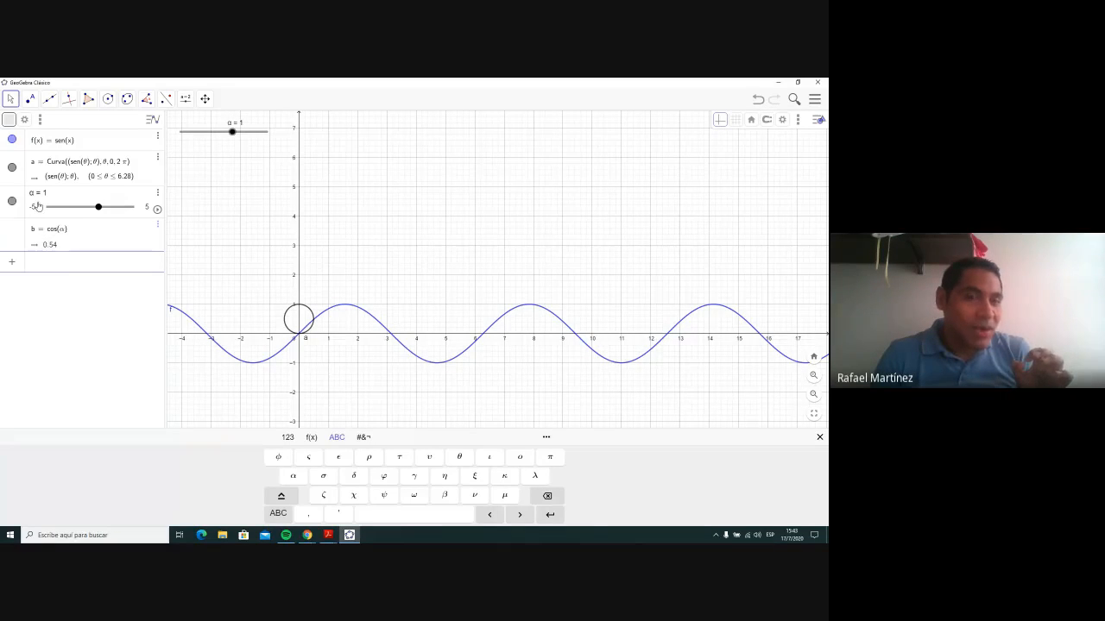
{"action": "mouse_move", "coordinate": [98, 208]}
{"action": "left_mouse_down"}
{"action": "mouse_move", "coordinate": [69, 208]}
{"action": "mouse_move", "coordinate": [121, 208]}
{"action": "mouse_move", "coordinate": [98, 214]}
{"action": "left_mouse_up"}
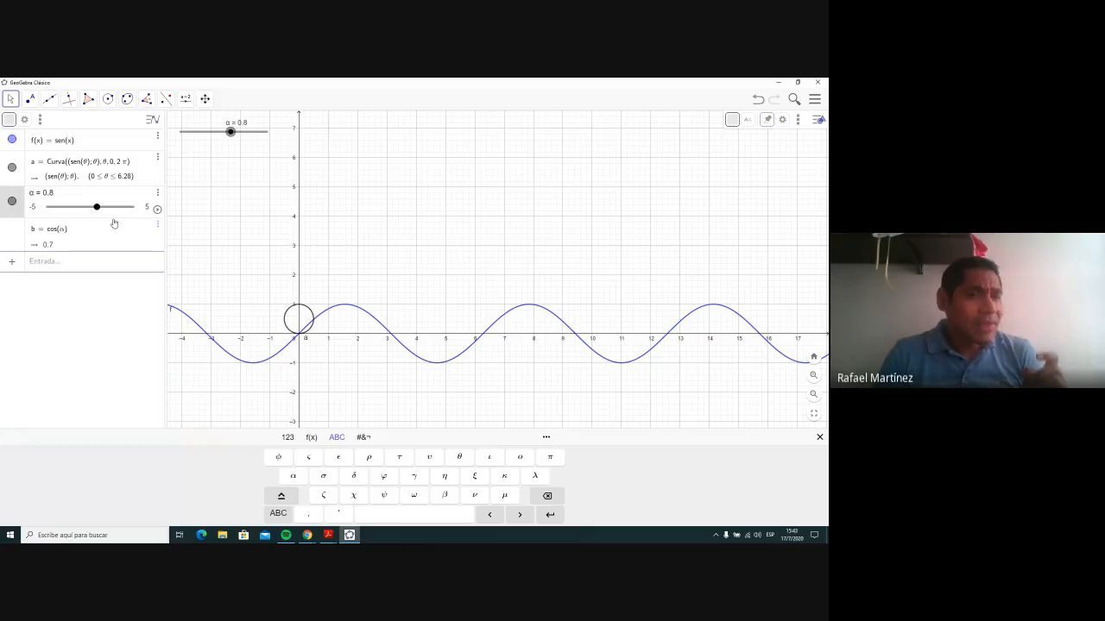
{"action": "left_click", "coordinate": [9, 239]}
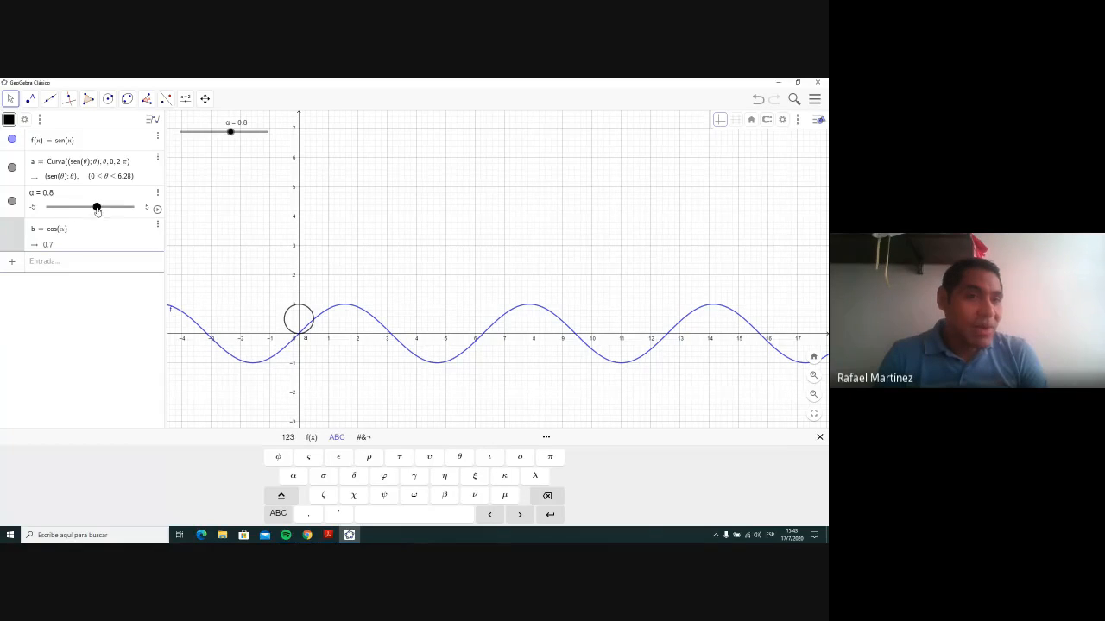
{"action": "left_click_drag", "start_coordinate": [100, 207], "coordinate": [45, 209]}
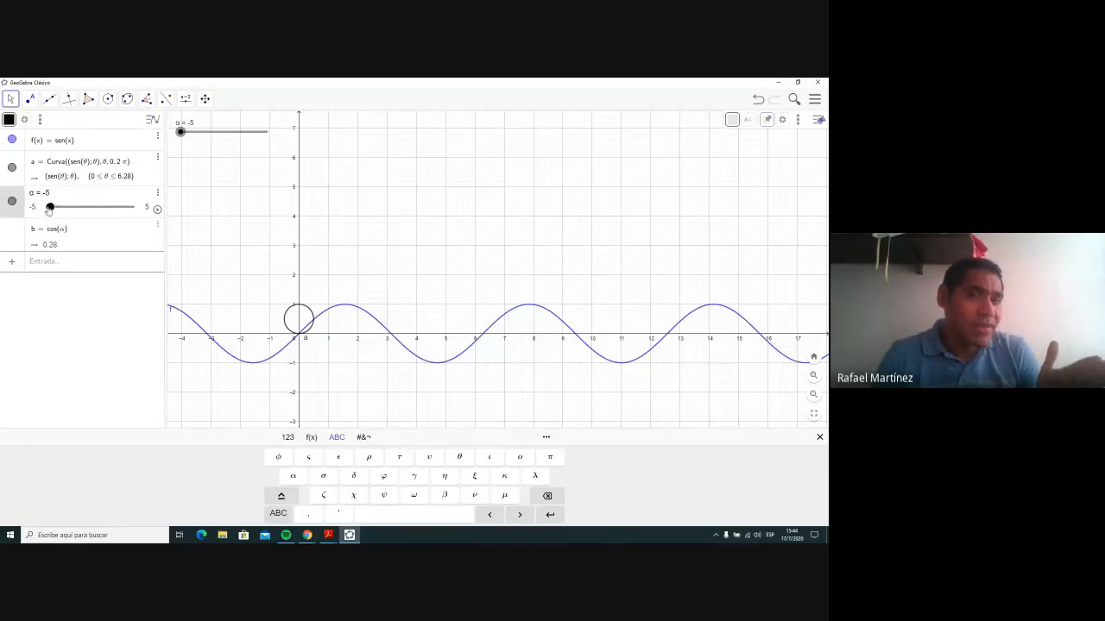
{"action": "left_click_drag", "start_coordinate": [51, 208], "coordinate": [59, 208]}
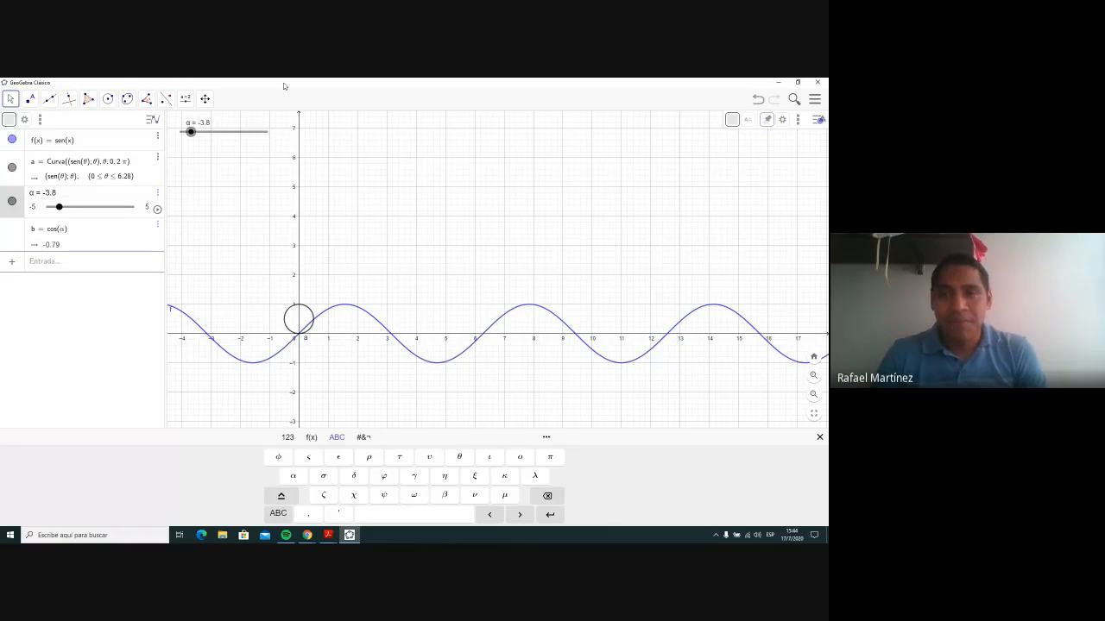
Step: Start a new blank GeoGebra file without saving the current one
{"action": "left_click", "coordinate": [815, 100]}
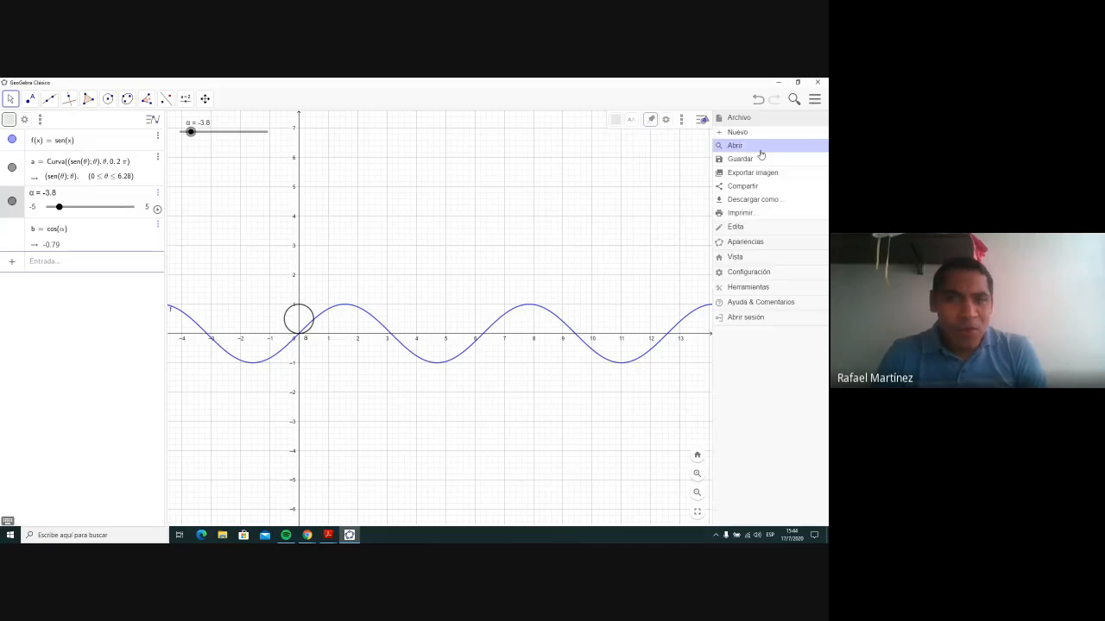
{"action": "left_click", "coordinate": [755, 136]}
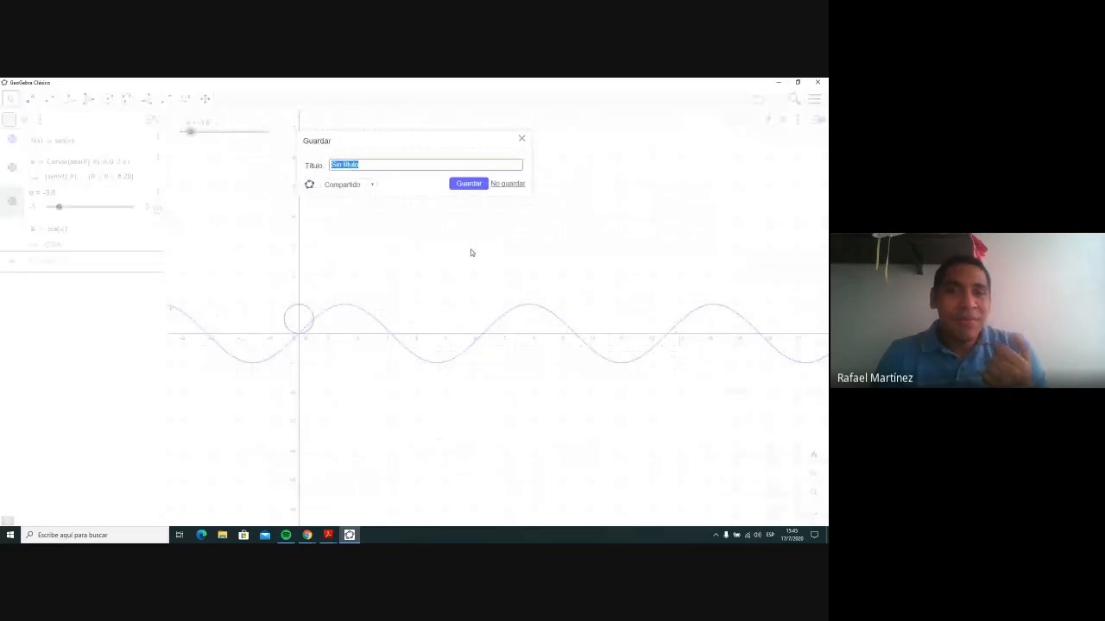
{"action": "left_click", "coordinate": [508, 183]}
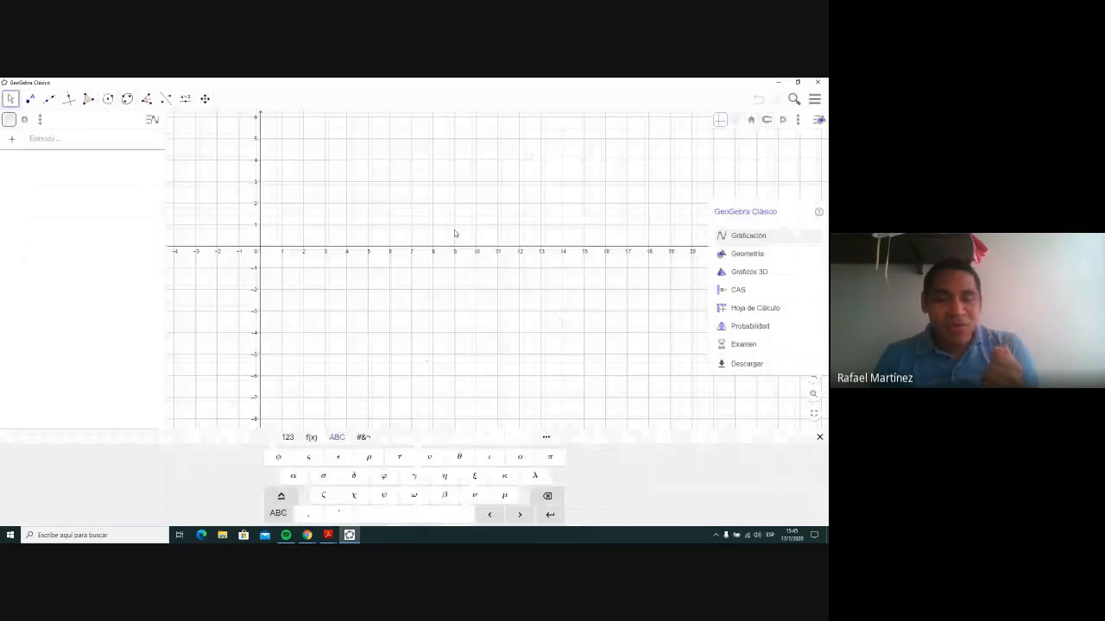
Step: Open the graphics view settings at the grid options
{"action": "left_click_drag", "start_coordinate": [296, 279], "coordinate": [346, 330]}
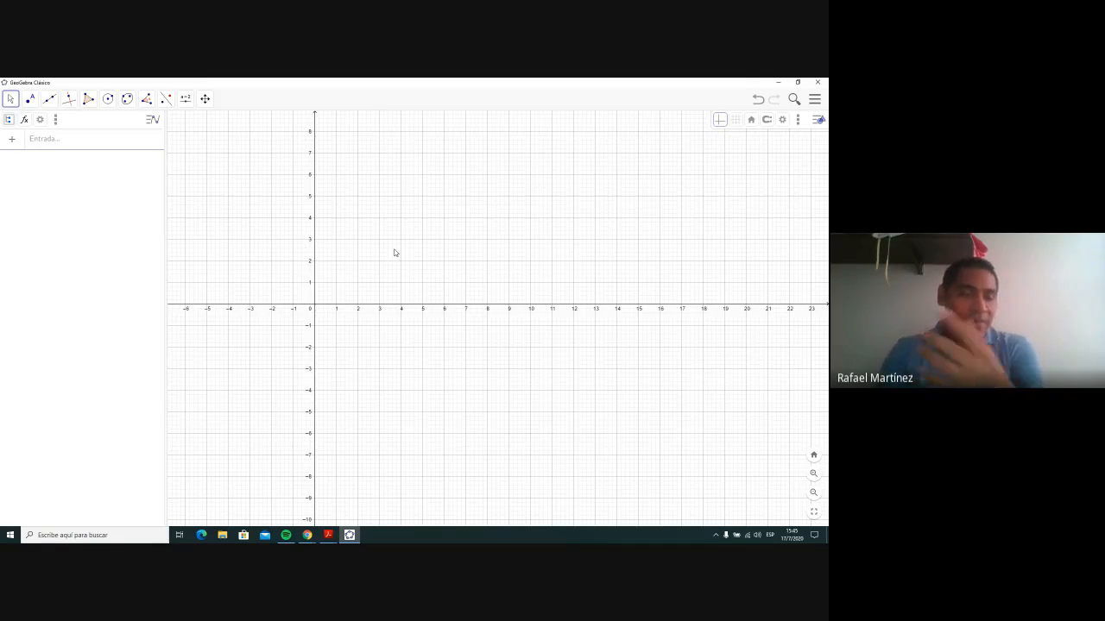
{"action": "right_click", "coordinate": [488, 227]}
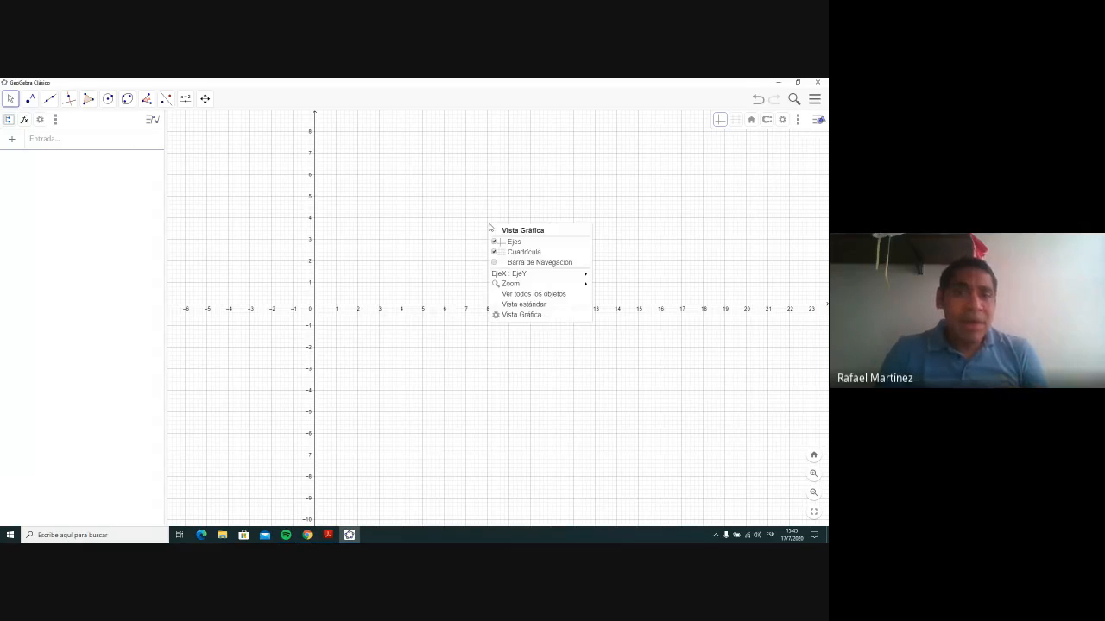
{"action": "left_click", "coordinate": [522, 315]}
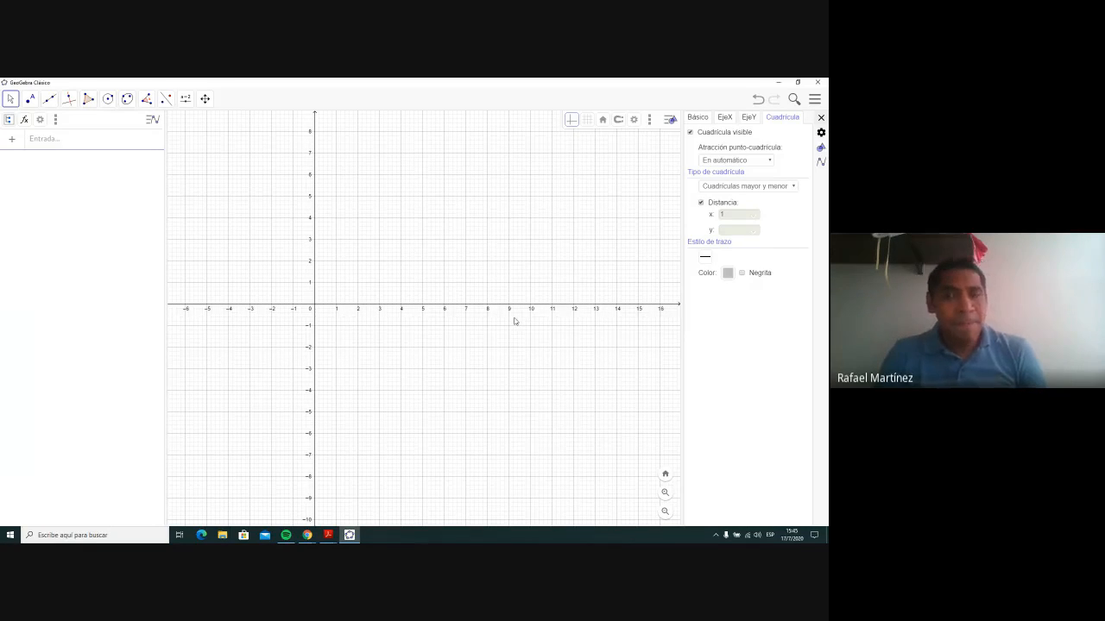
{"action": "right_click", "coordinate": [467, 214]}
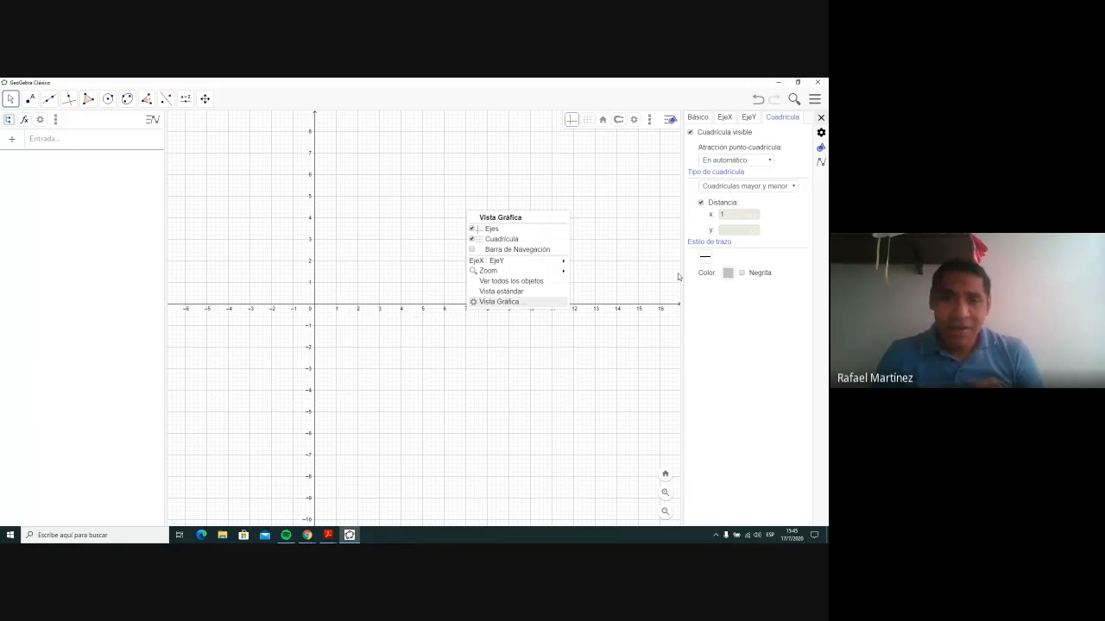
Step: Turn grid visibility off and back on, and look at the point-to-grid snapping choices
{"action": "left_click", "coordinate": [689, 134]}
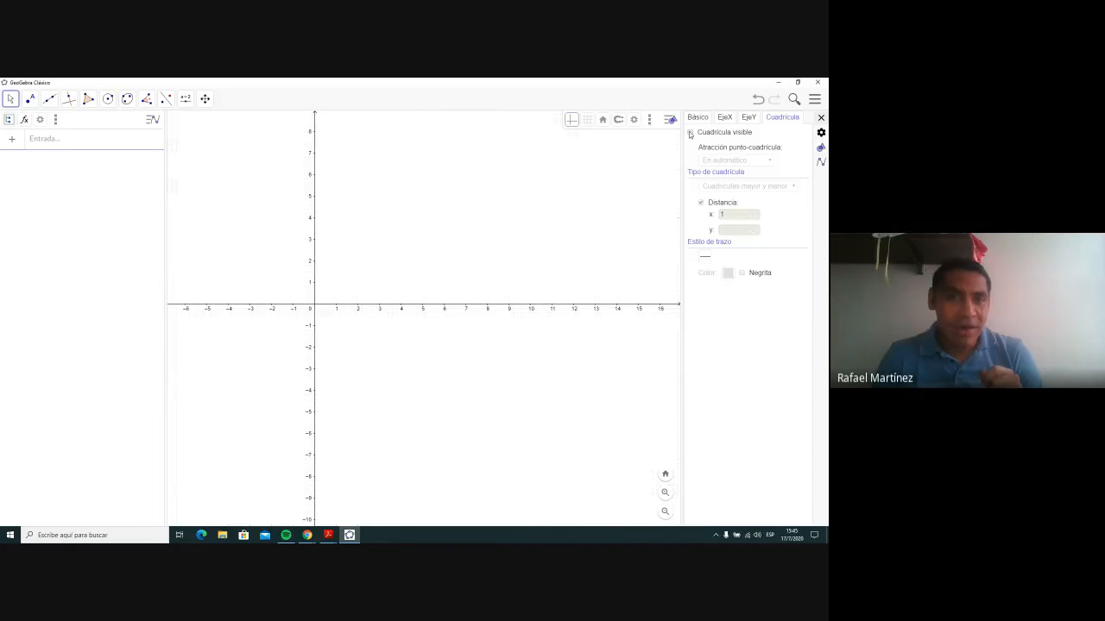
{"action": "left_click", "coordinate": [689, 132]}
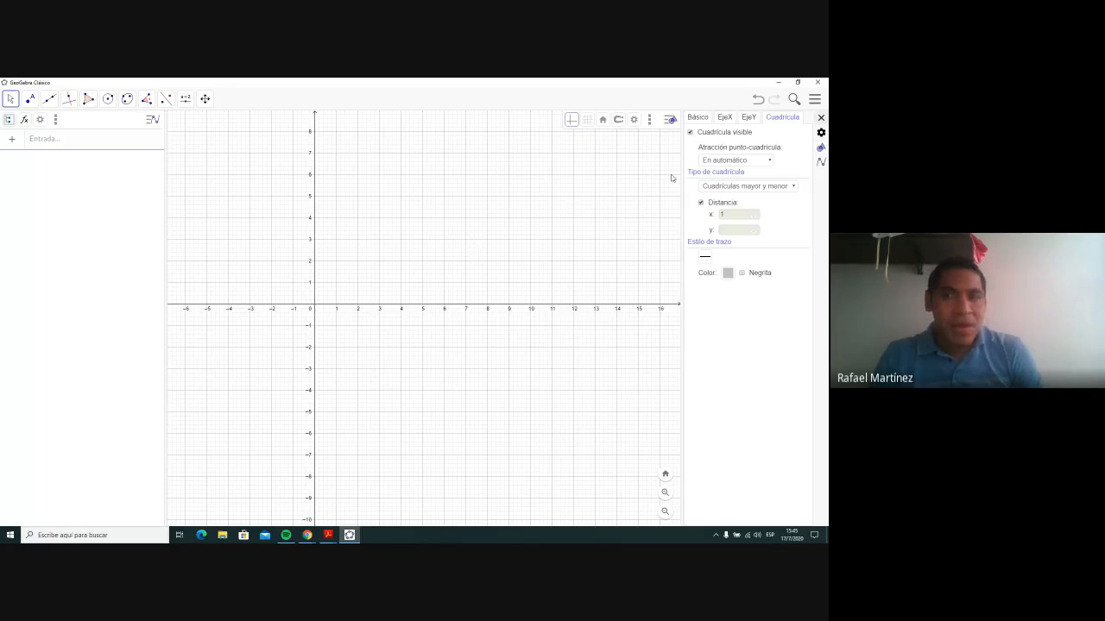
{"action": "left_click", "coordinate": [767, 162]}
{"action": "left_click", "coordinate": [767, 164]}
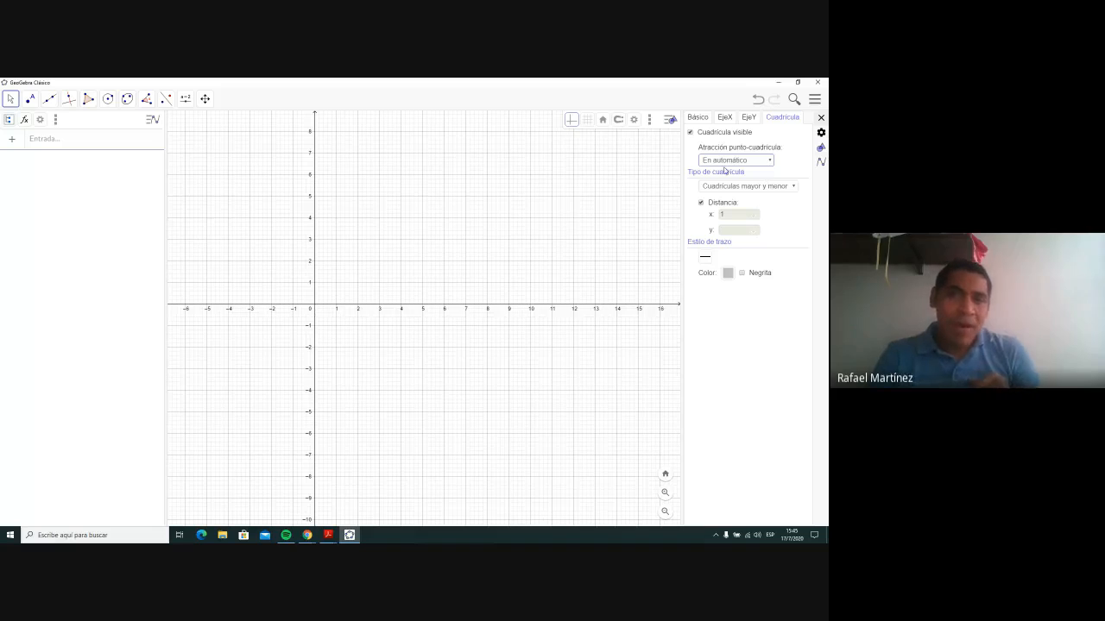
Step: Set the grid type to Polar, shift the origin toward the middle of the view, and close the settings
{"action": "left_click", "coordinate": [793, 186]}
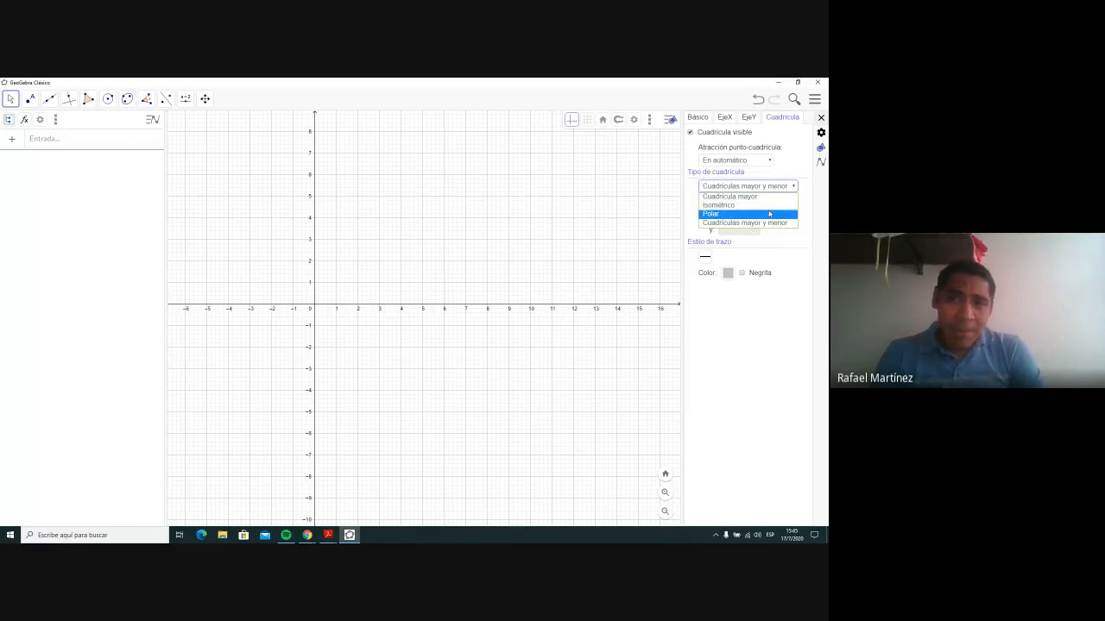
{"action": "left_click", "coordinate": [716, 217]}
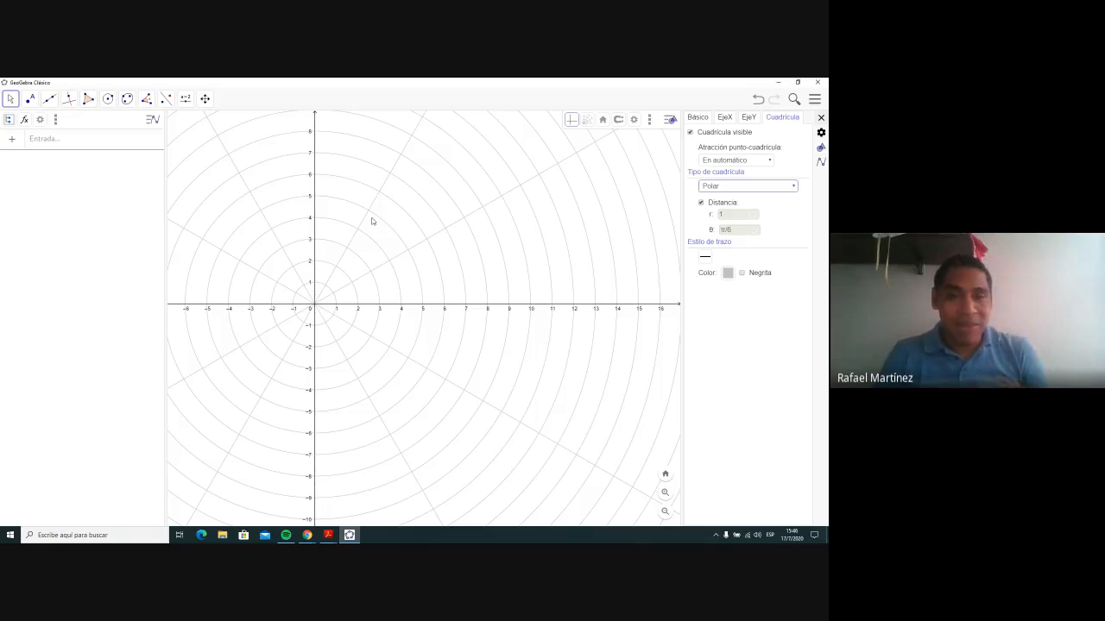
{"action": "left_click_drag", "start_coordinate": [342, 307], "coordinate": [395, 357]}
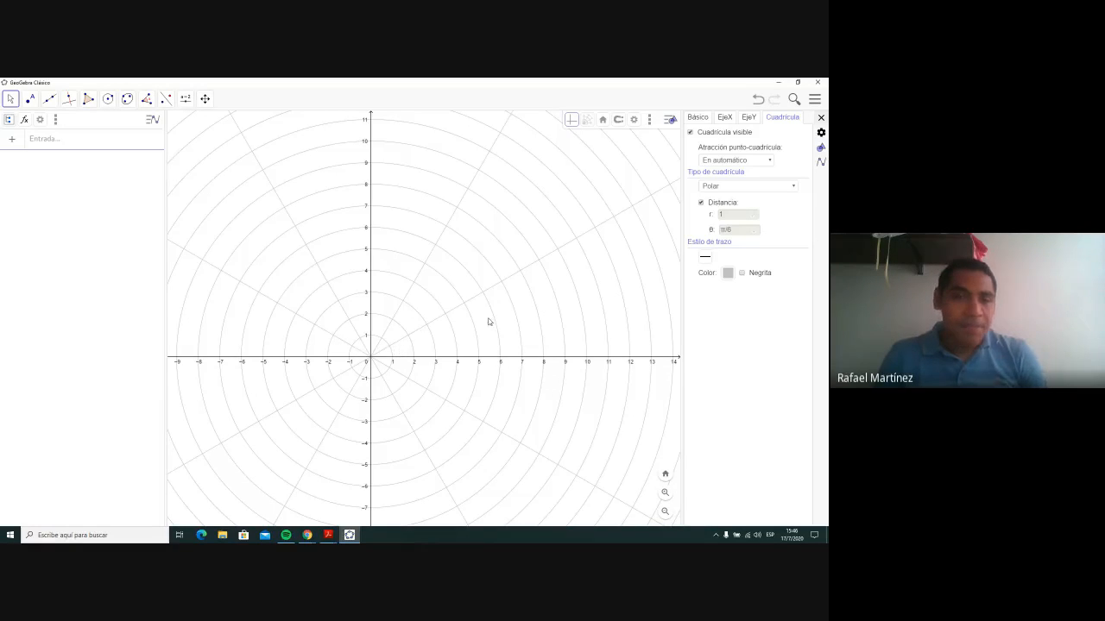
{"action": "left_click", "coordinate": [820, 117]}
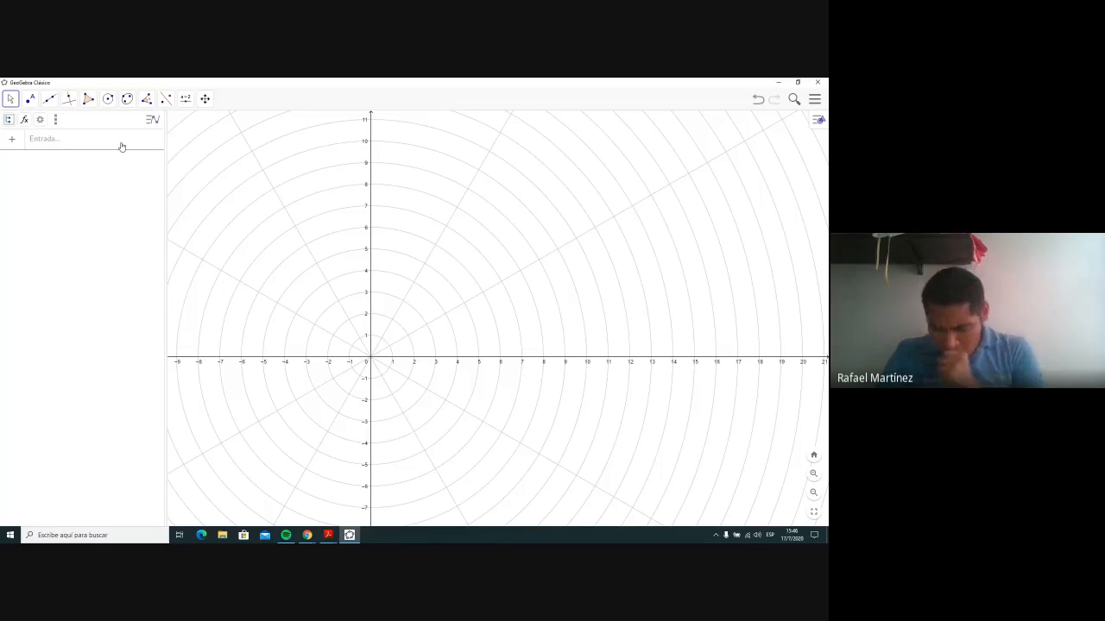
Step: Enter r = 5 as a new algebra entry
{"action": "left_click", "coordinate": [58, 146]}
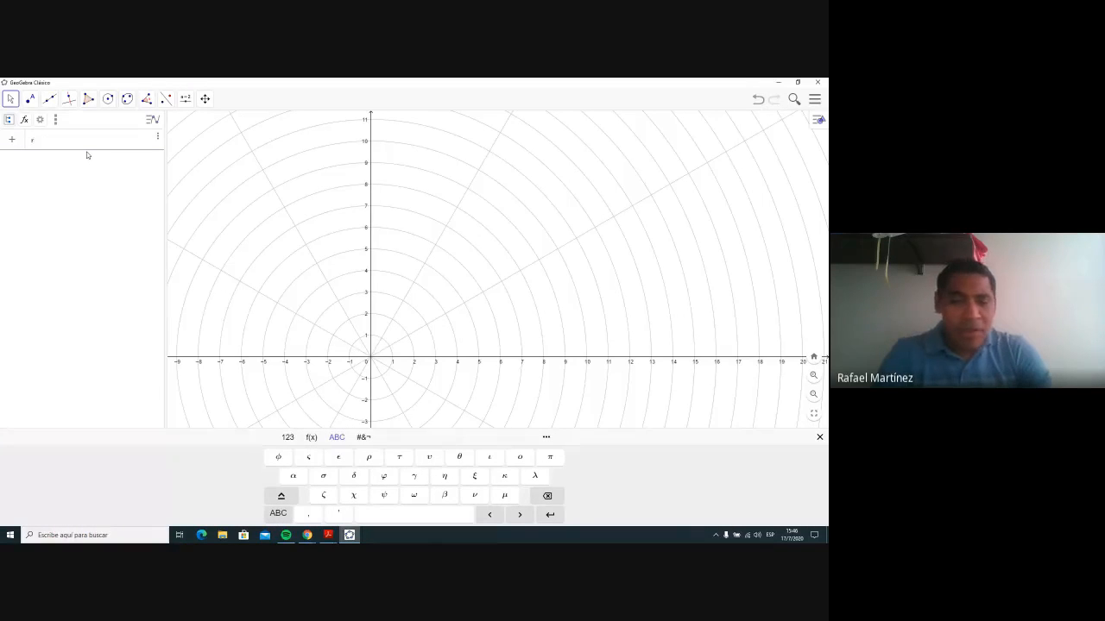
{"action": "type", "text": "r = 5"}
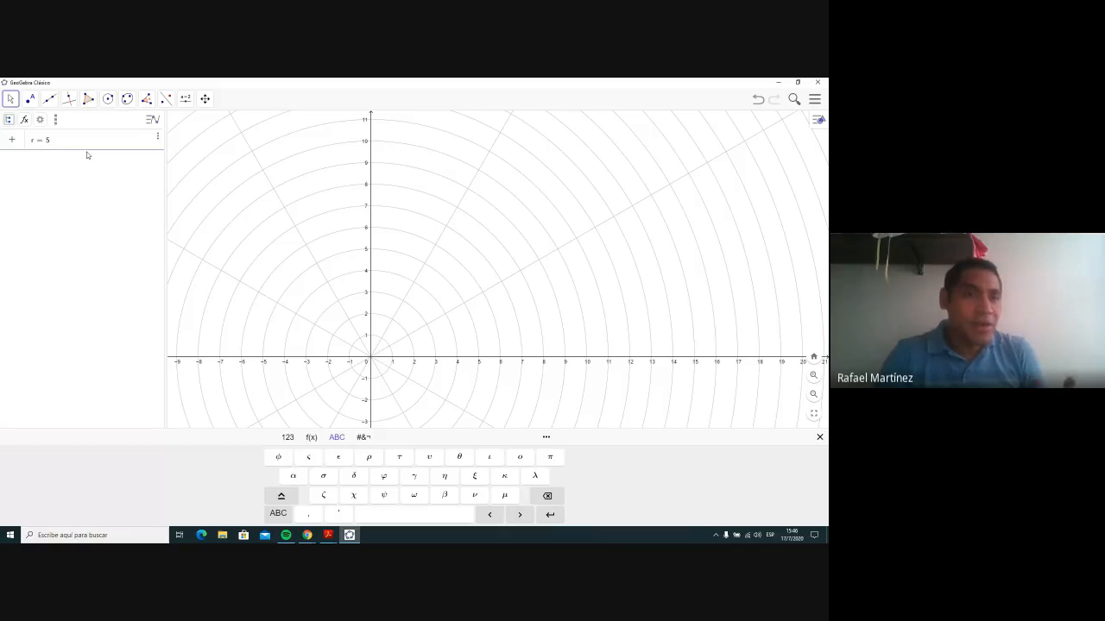
{"action": "key", "text": "Return"}
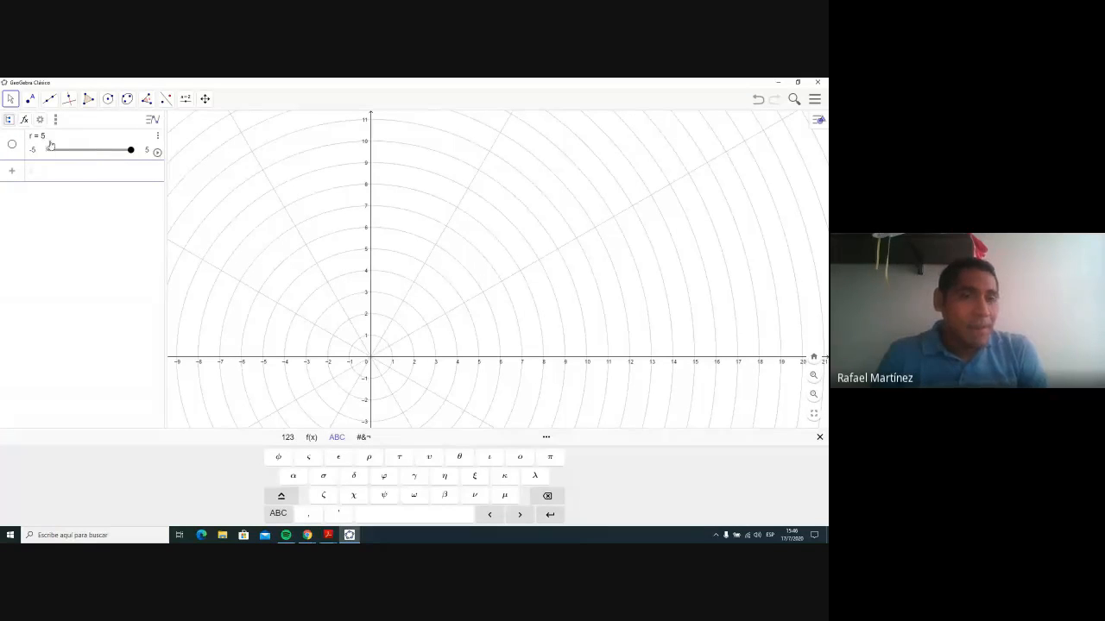
Step: Set the minimum of the r slider to 0 in its object settings and close them
{"action": "left_click", "coordinate": [158, 137]}
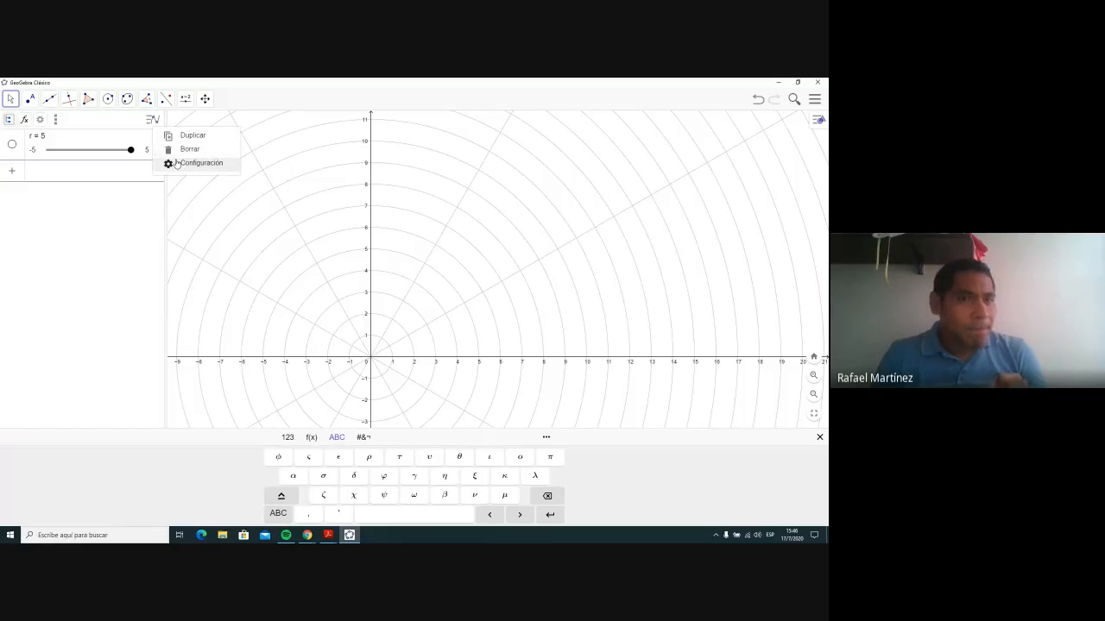
{"action": "left_click", "coordinate": [183, 163]}
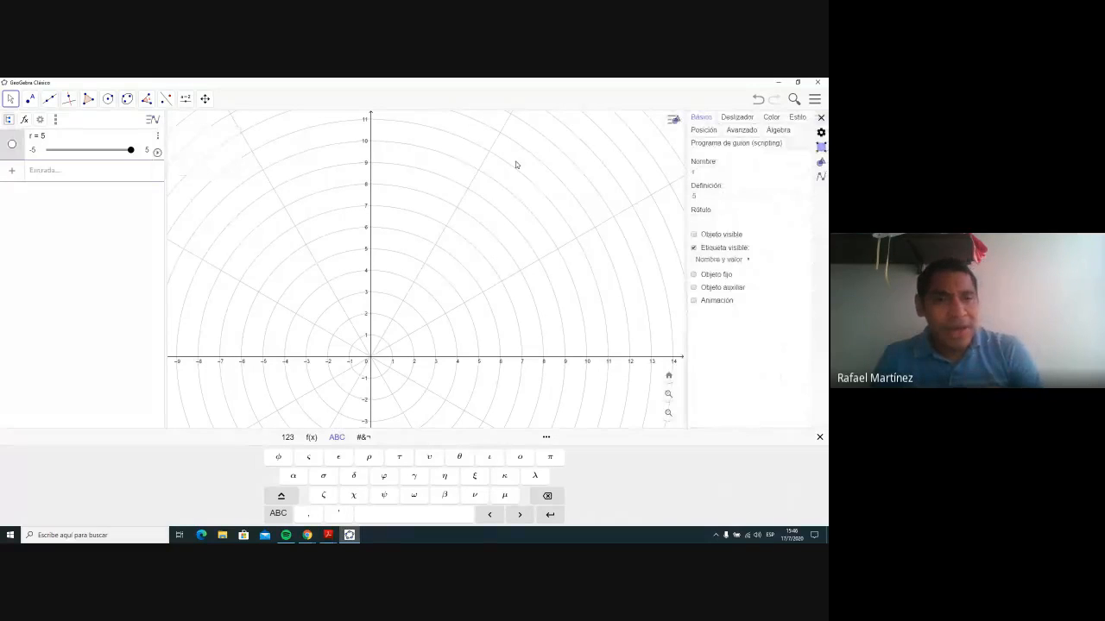
{"action": "left_click", "coordinate": [159, 139]}
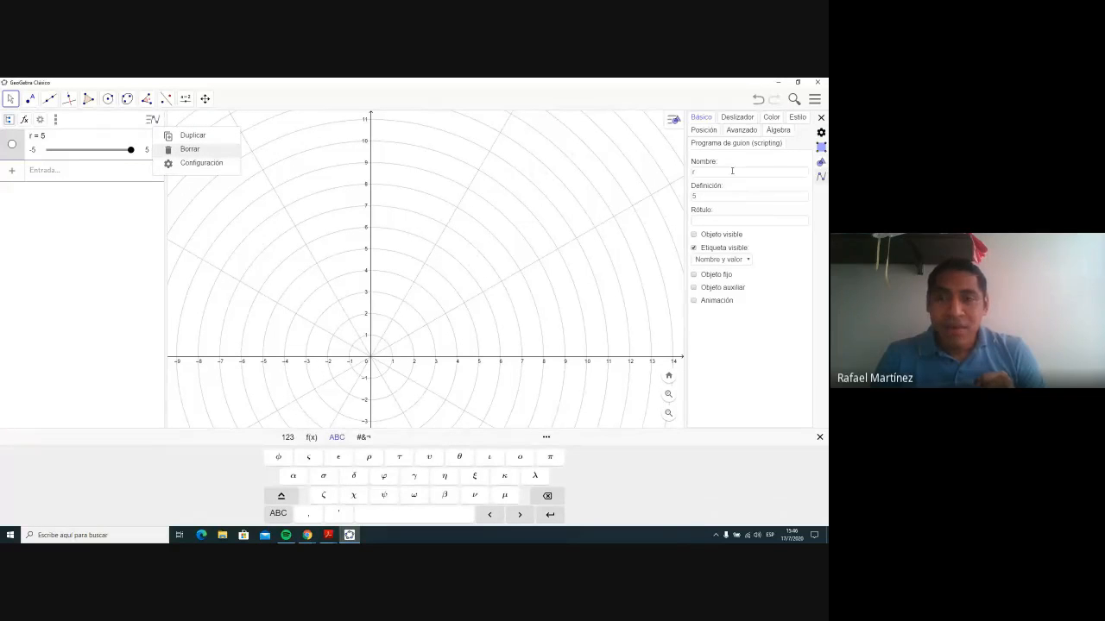
{"action": "left_click", "coordinate": [737, 118]}
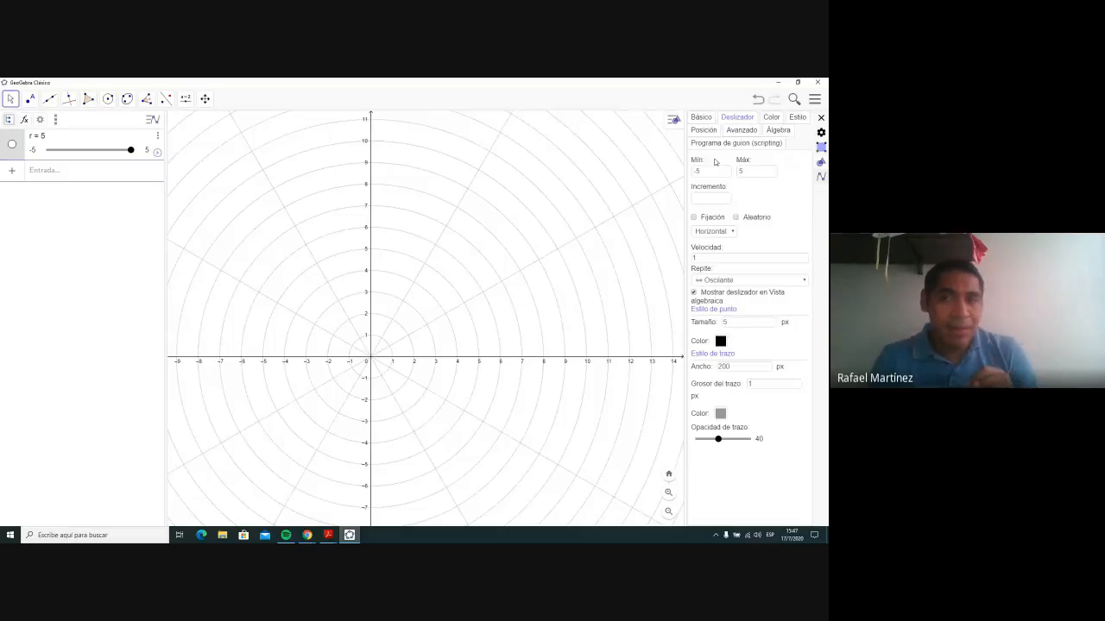
{"action": "left_click", "coordinate": [707, 172]}
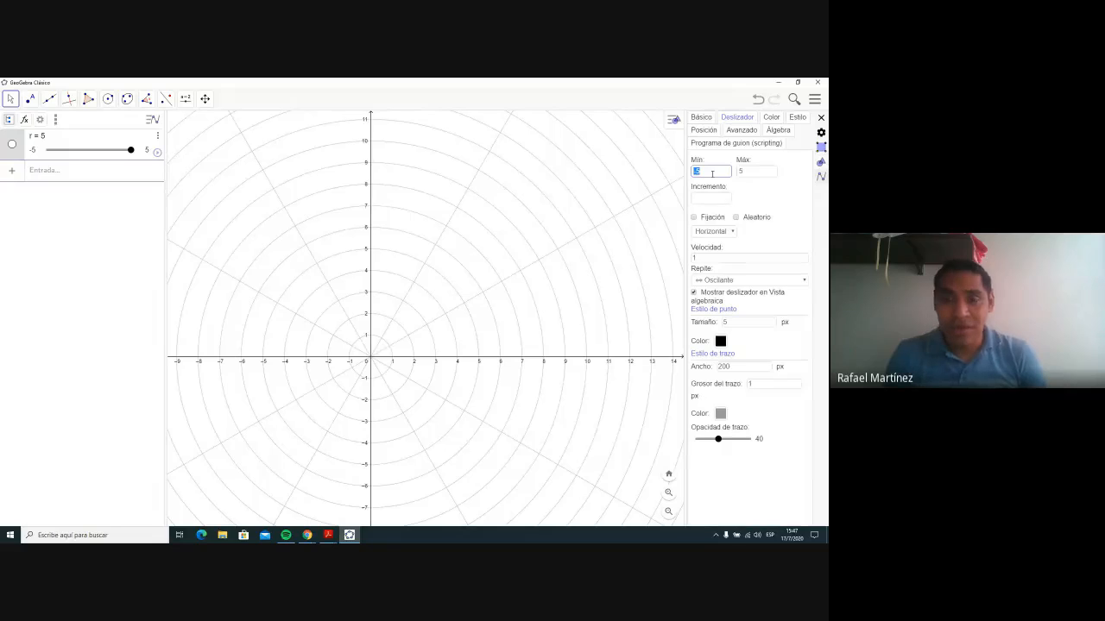
{"action": "type", "text": "0"}
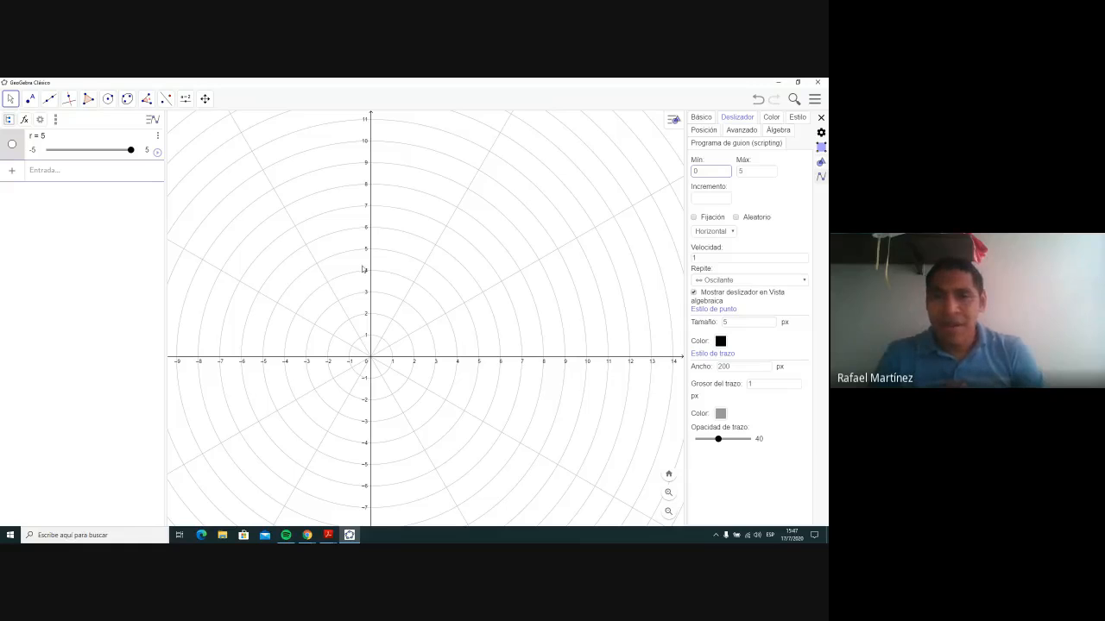
{"action": "left_click", "coordinate": [777, 182]}
{"action": "left_click", "coordinate": [821, 118]}
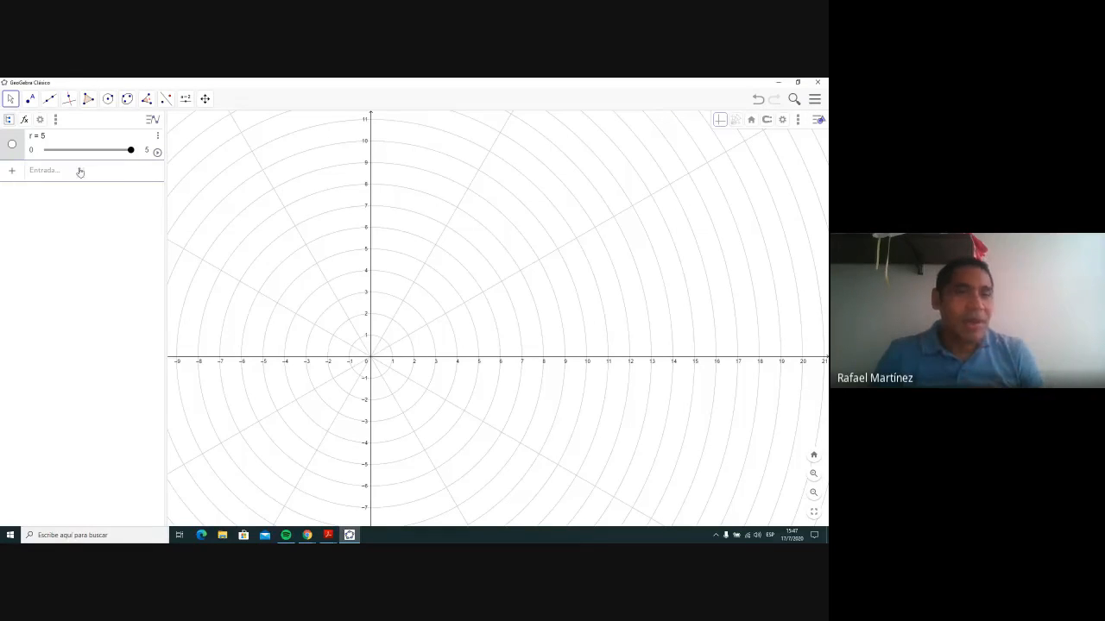
Step: Create an angle slider named α in the upper part of the graphics view, ranging from 0° to 360° with a 1° increment
{"action": "left_click", "coordinate": [186, 99]}
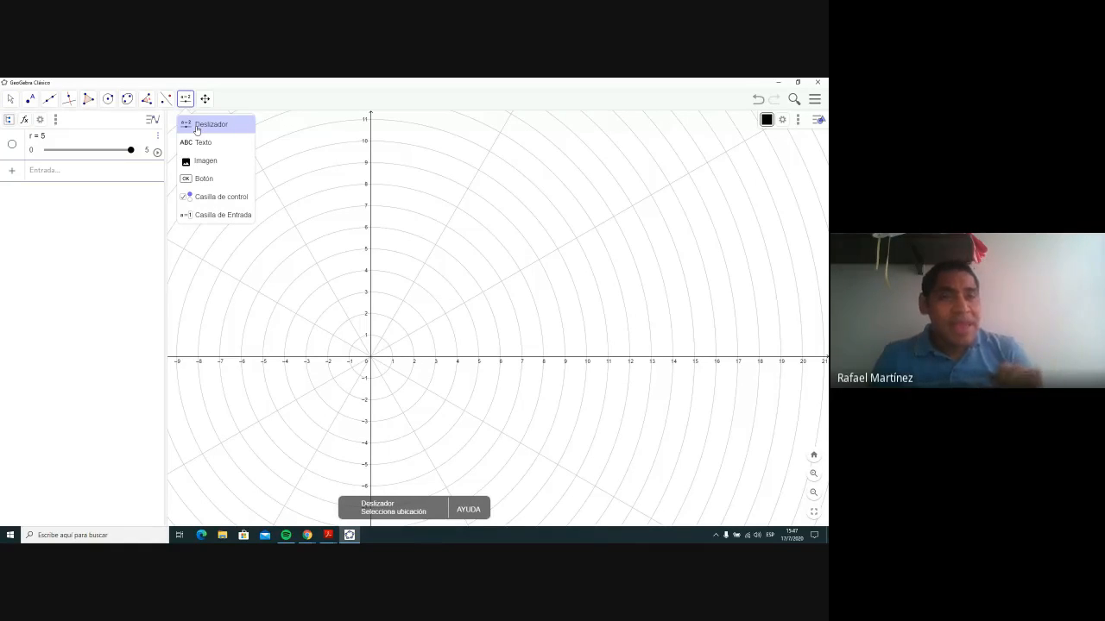
{"action": "left_click", "coordinate": [197, 128]}
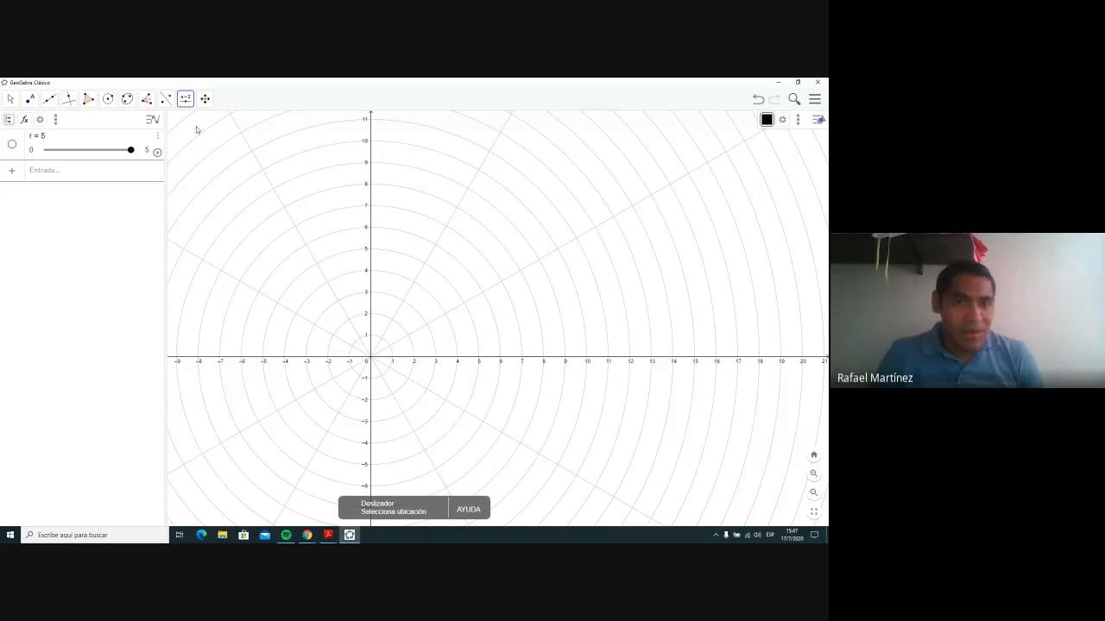
{"action": "left_click", "coordinate": [277, 193]}
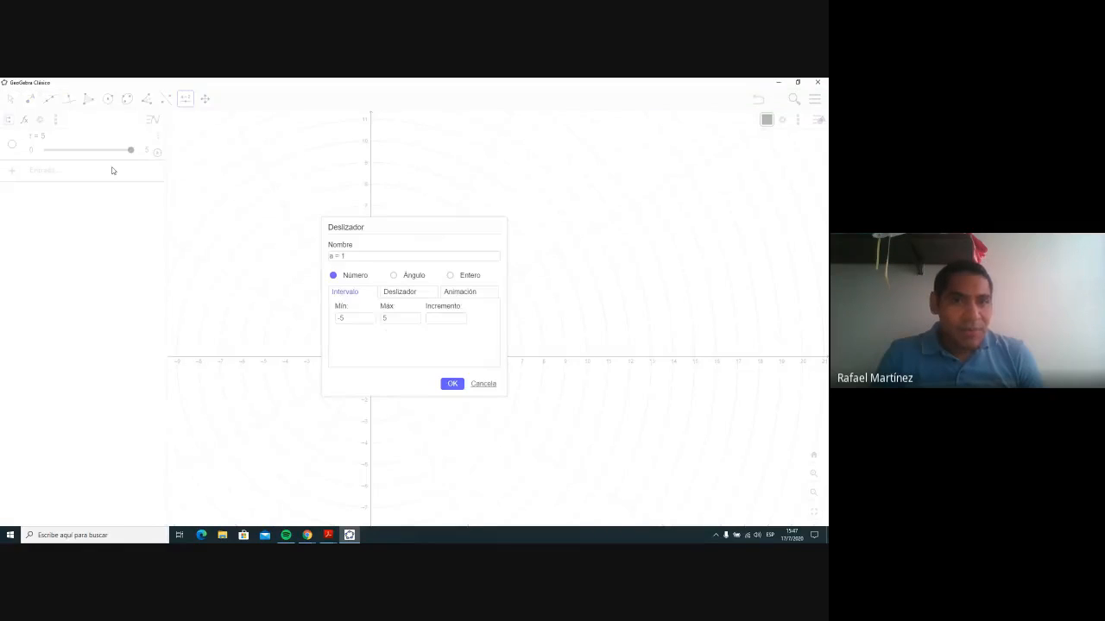
{"action": "double_click", "coordinate": [333, 256]}
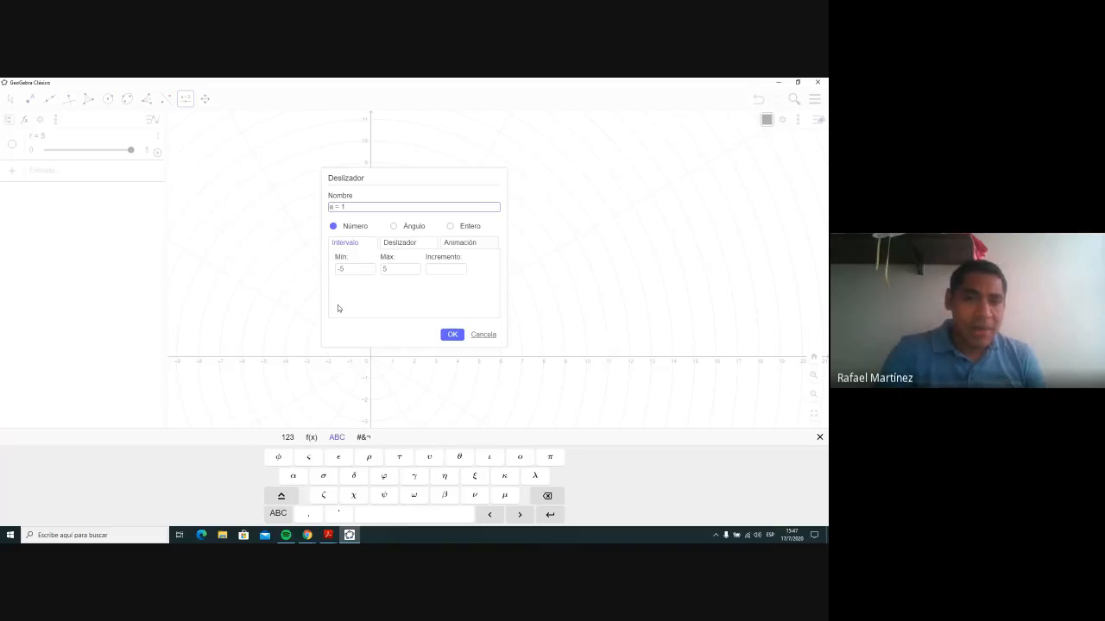
{"action": "key", "text": "BackSpace"}
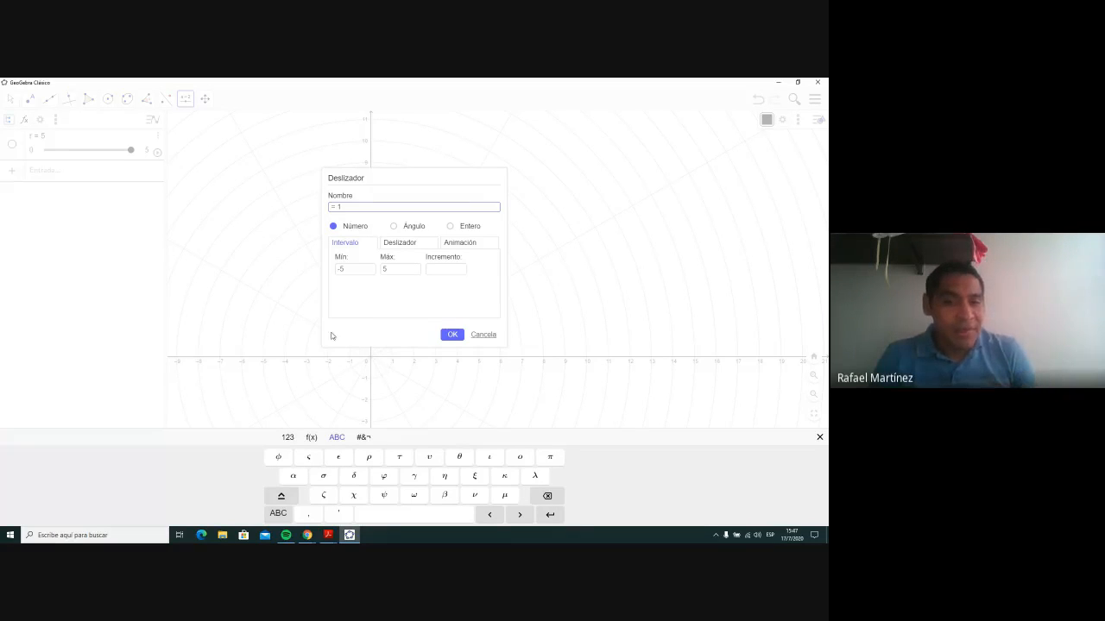
{"action": "left_click", "coordinate": [298, 483]}
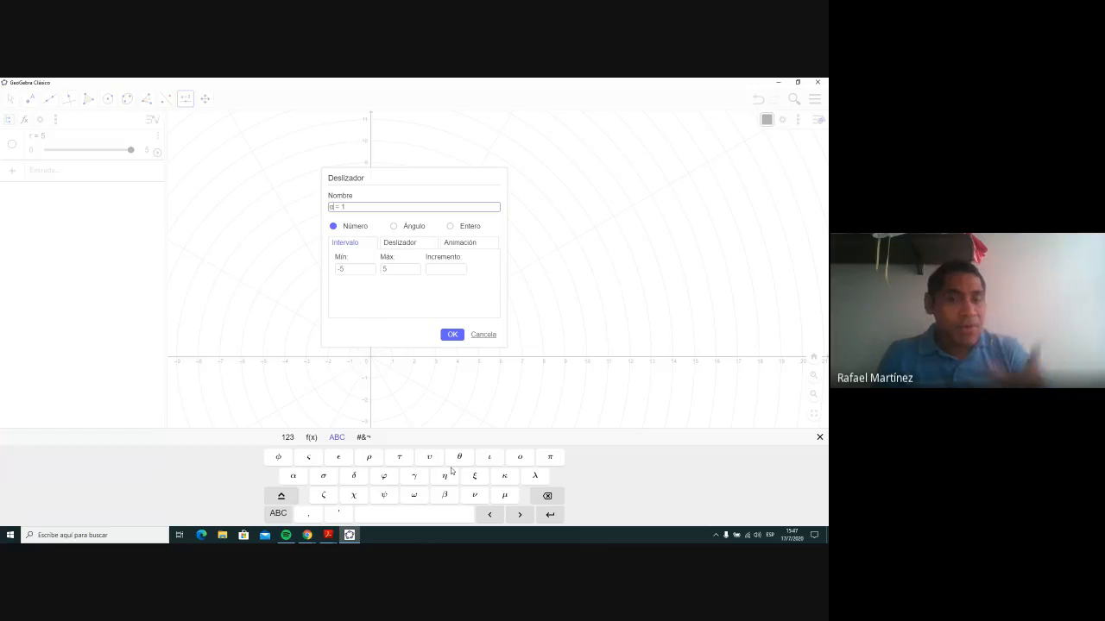
{"action": "left_click", "coordinate": [395, 228]}
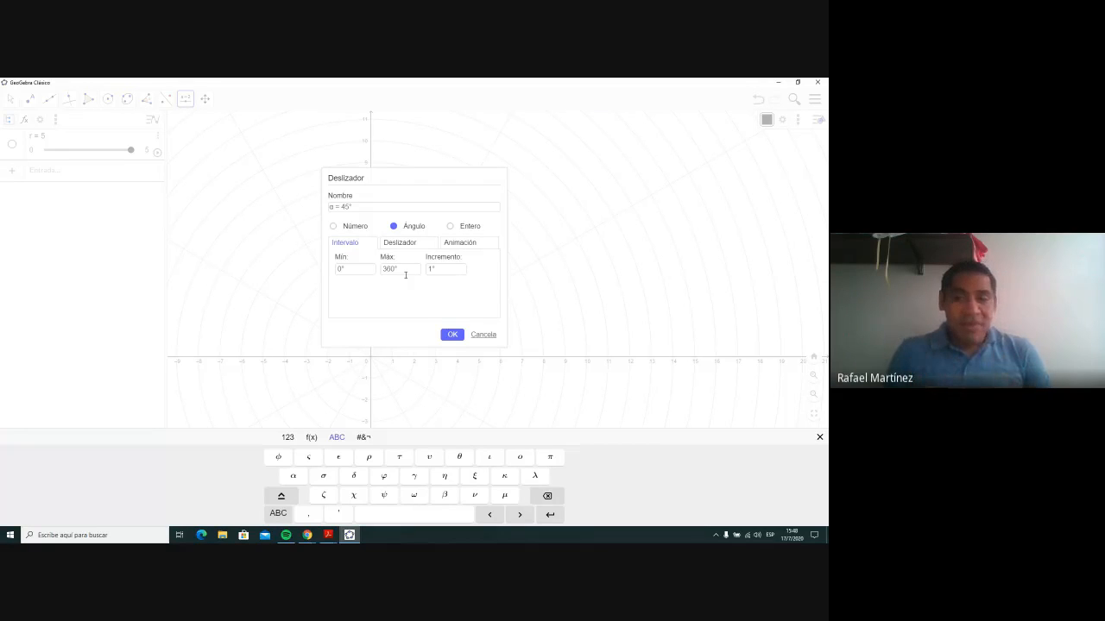
{"action": "left_click", "coordinate": [445, 337]}
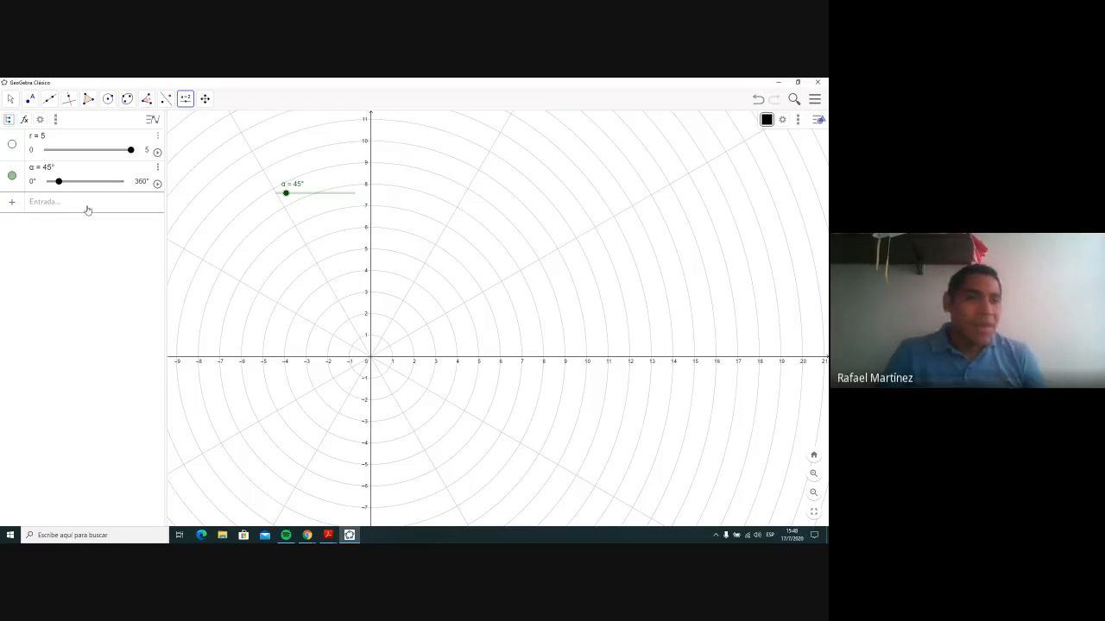
Step: Switch to coordenadas polares.pdf in Acrobat Reader and consult the x and y conversion formulas on the Coordenadas Polares slide
{"action": "left_click", "coordinate": [87, 210]}
{"action": "mouse_move", "coordinate": [327, 535]}
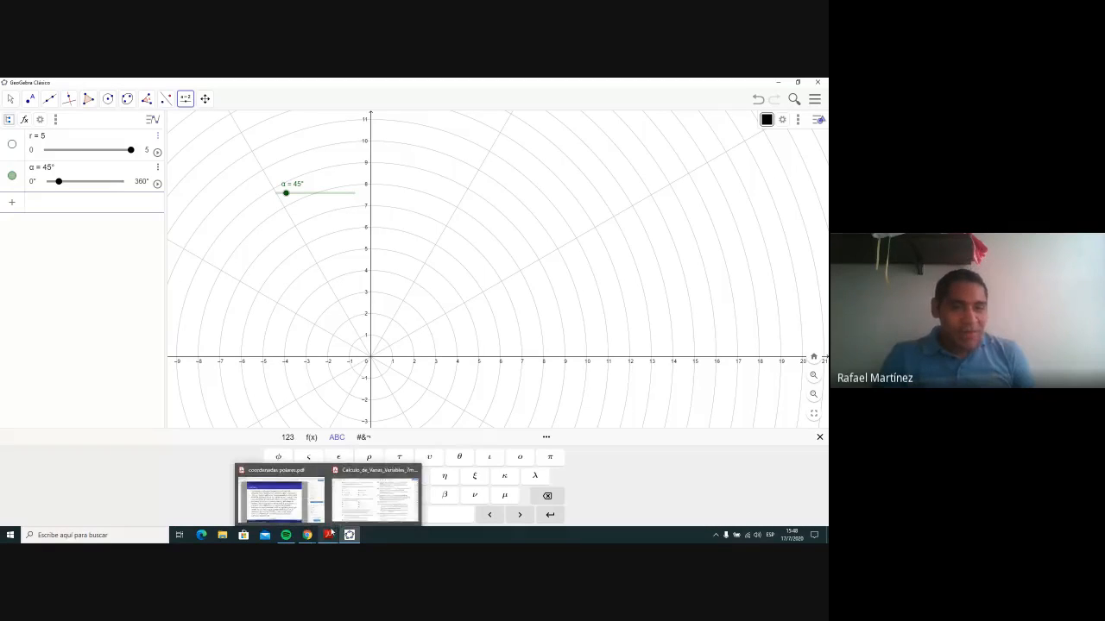
{"action": "left_click", "coordinate": [311, 487]}
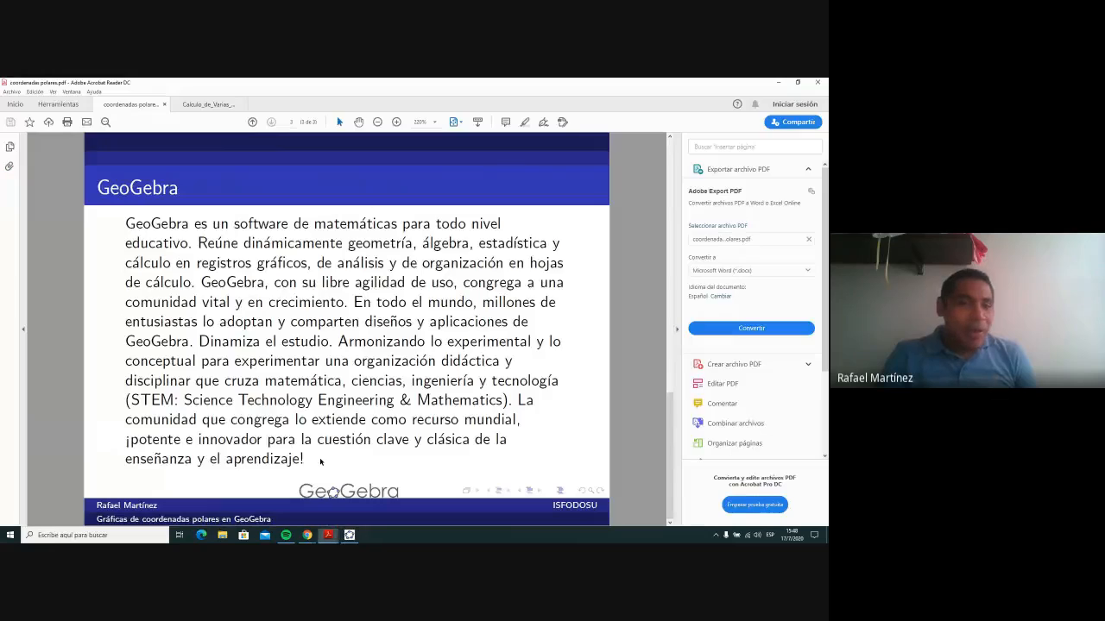
{"action": "scroll", "coordinate": [403, 377], "scroll_direction": "up", "scroll_amount": 2}
{"action": "left_click_drag", "start_coordinate": [267, 236], "coordinate": [427, 235]}
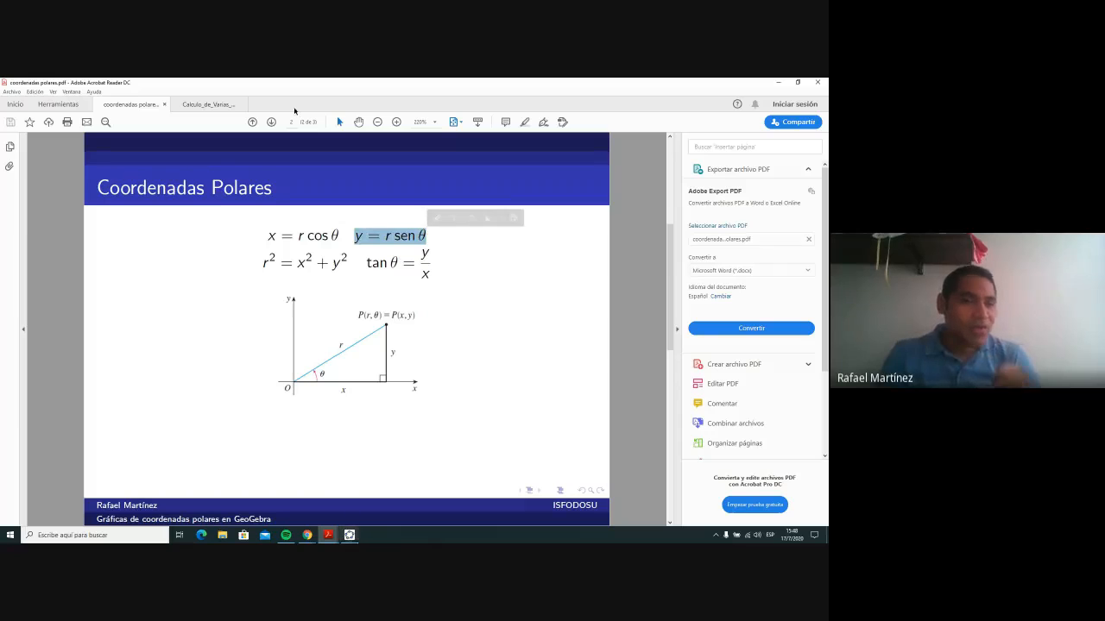
Step: Switch back to GeoGebra Clásico and enter the equation x = r · cos(α) in the algebra view
{"action": "left_click", "coordinate": [350, 535]}
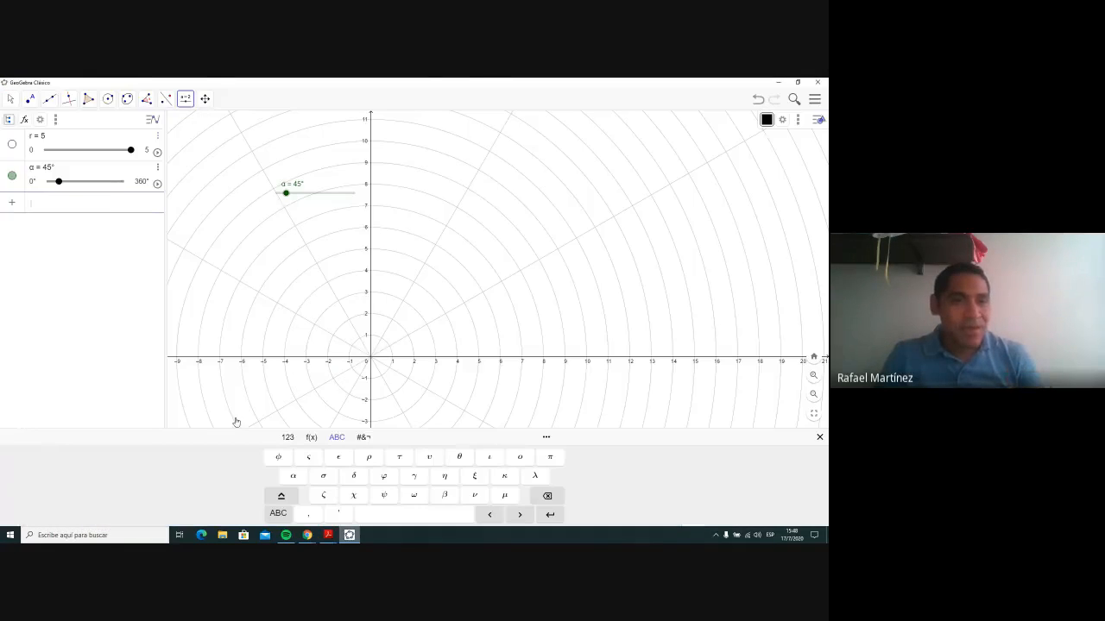
{"action": "left_click", "coordinate": [107, 205]}
{"action": "type", "text": "x="}
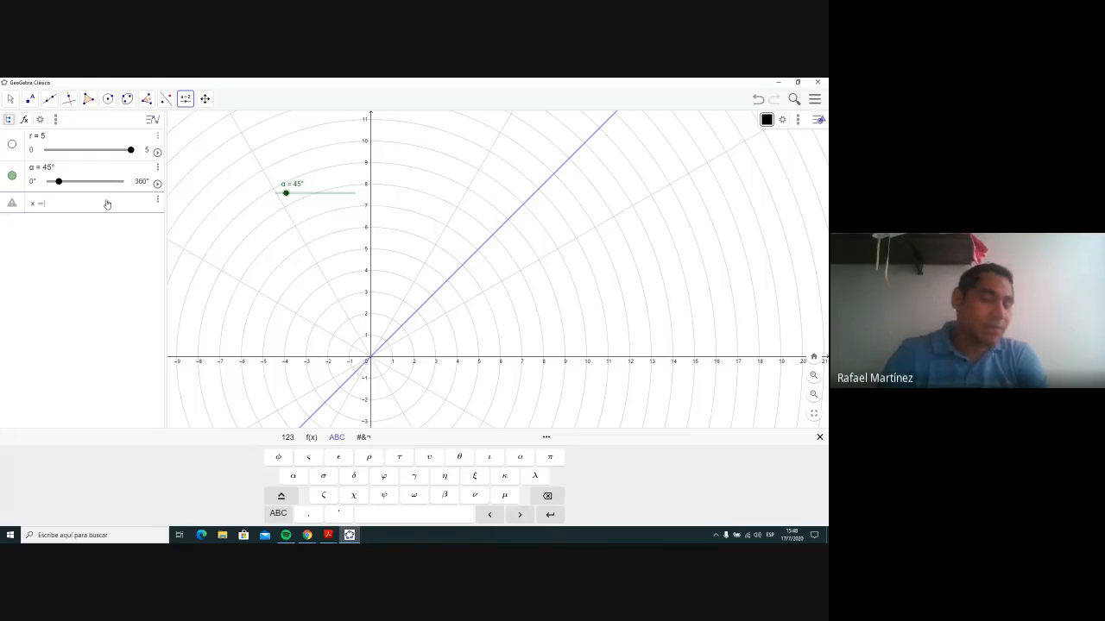
{"action": "type", "text": "r"}
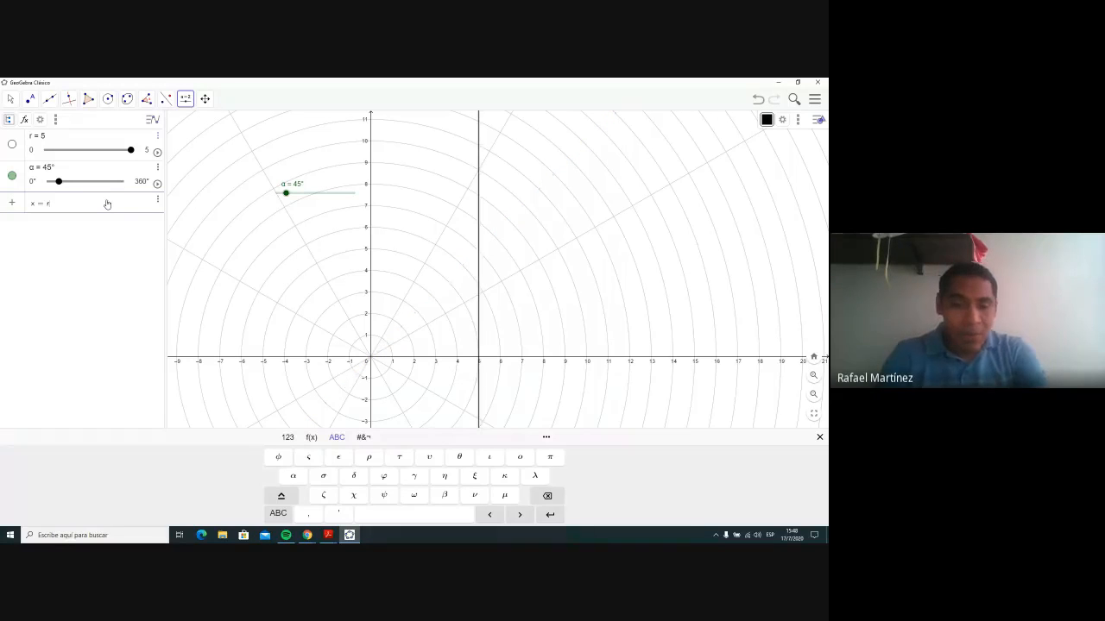
{"action": "type", "text": "*cos"}
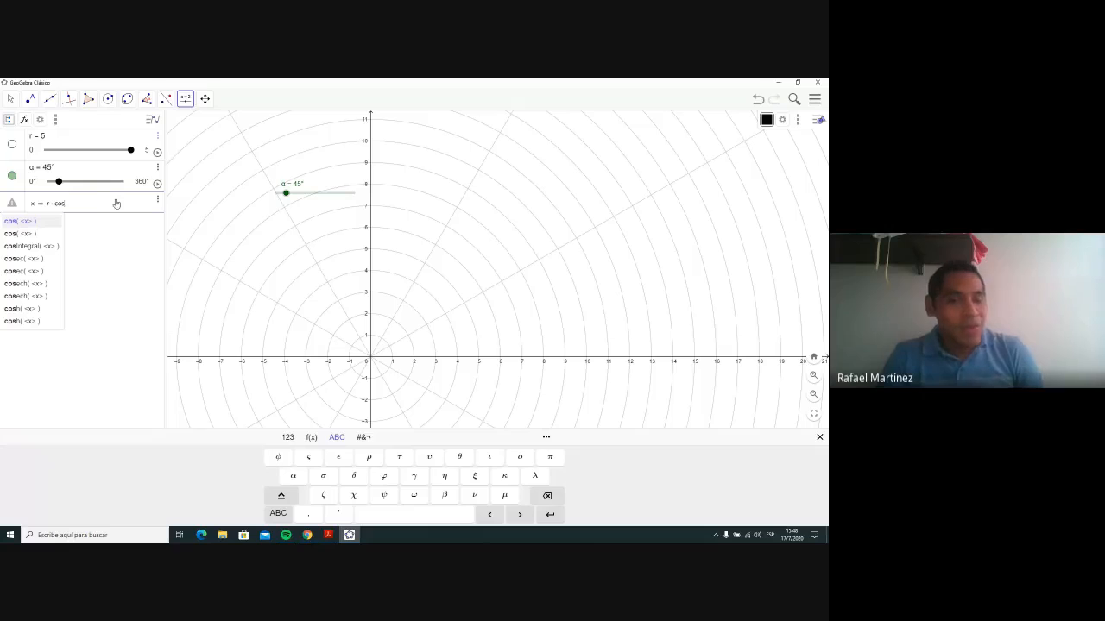
{"action": "left_click", "coordinate": [293, 477]}
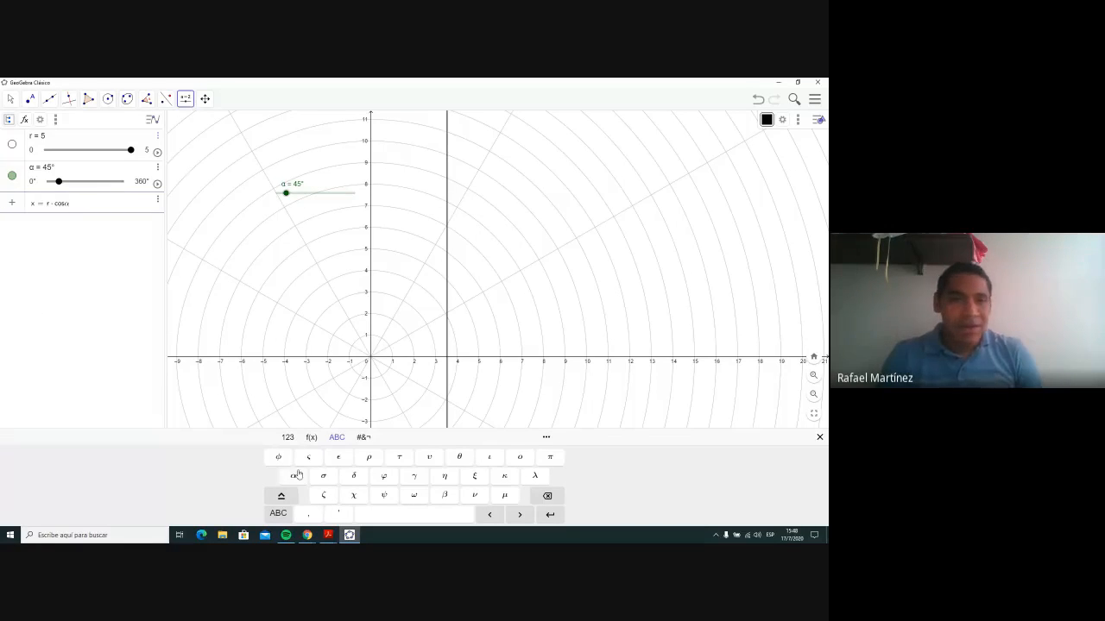
{"action": "key", "text": "Return"}
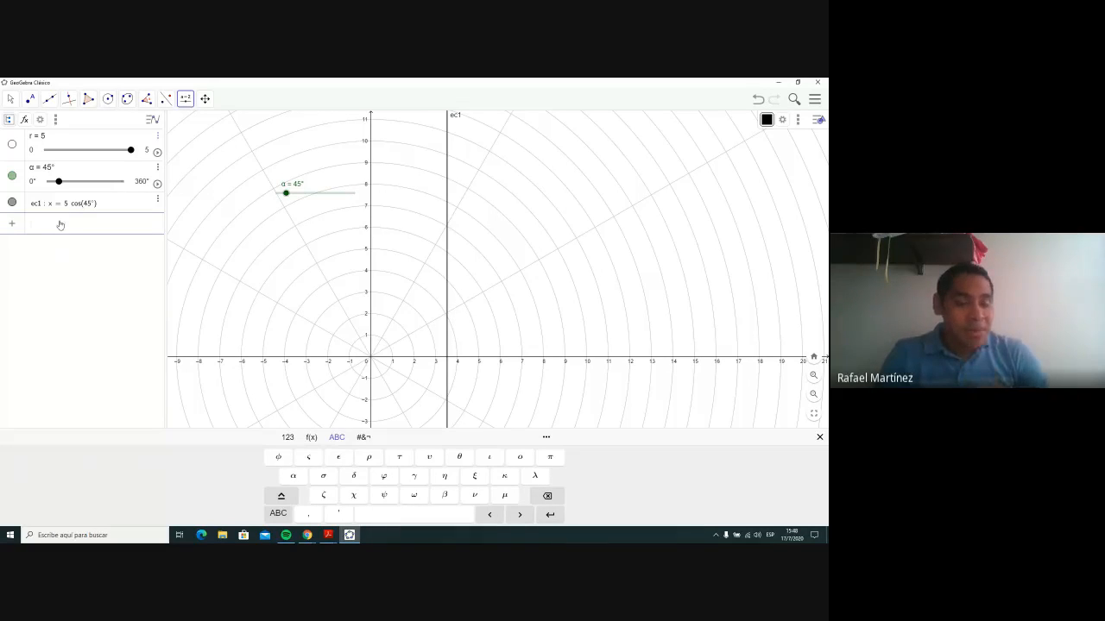
Step: Enter the equation y = r · sen(α) as a new algebra entry
{"action": "type", "text": "y"}
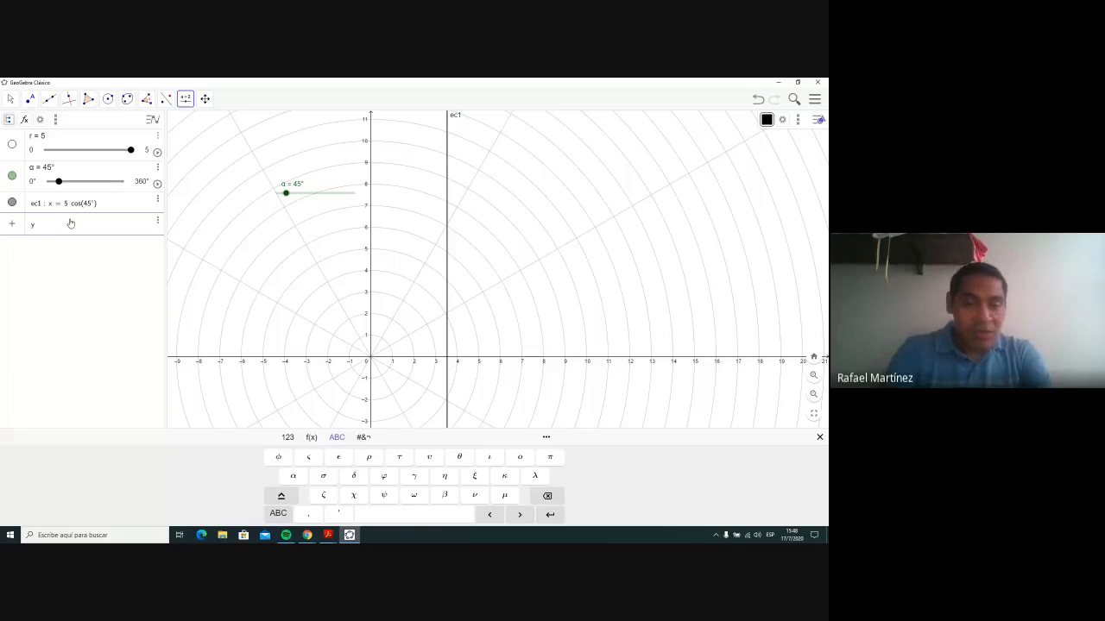
{"action": "type", "text": "=r"}
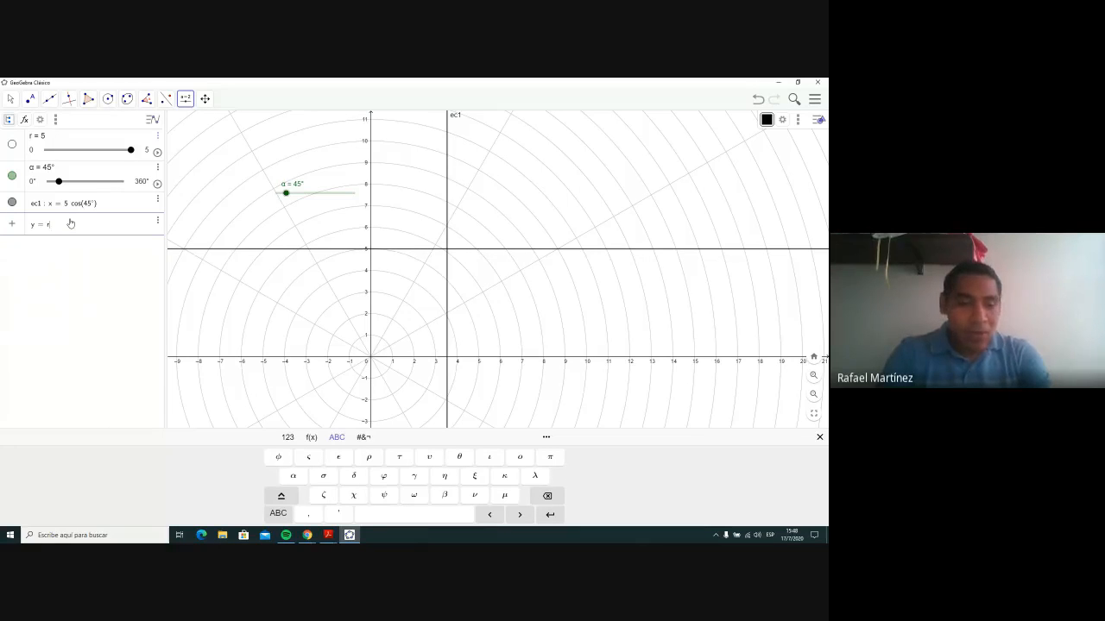
{"action": "type", "text": "*sen"}
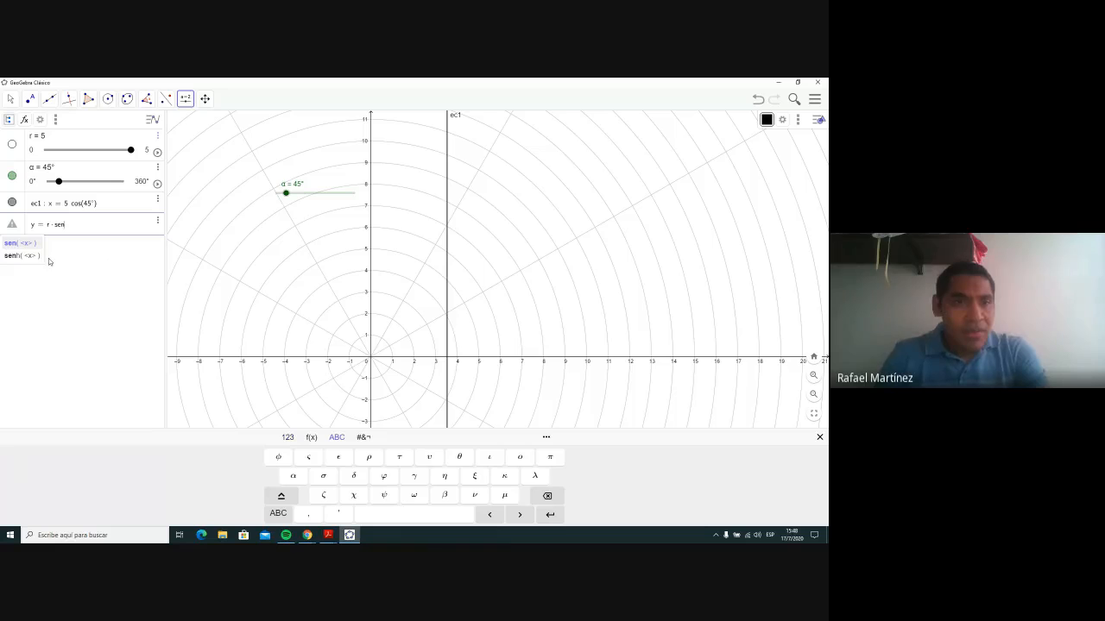
{"action": "left_click", "coordinate": [35, 245]}
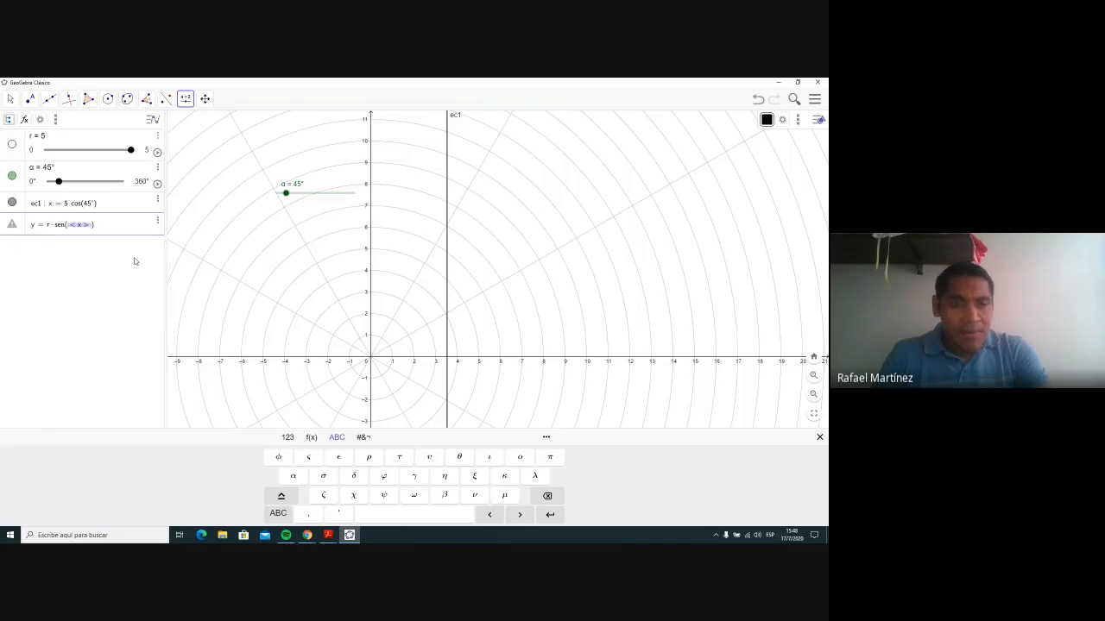
{"action": "left_click", "coordinate": [296, 475]}
{"action": "key", "text": "Return"}
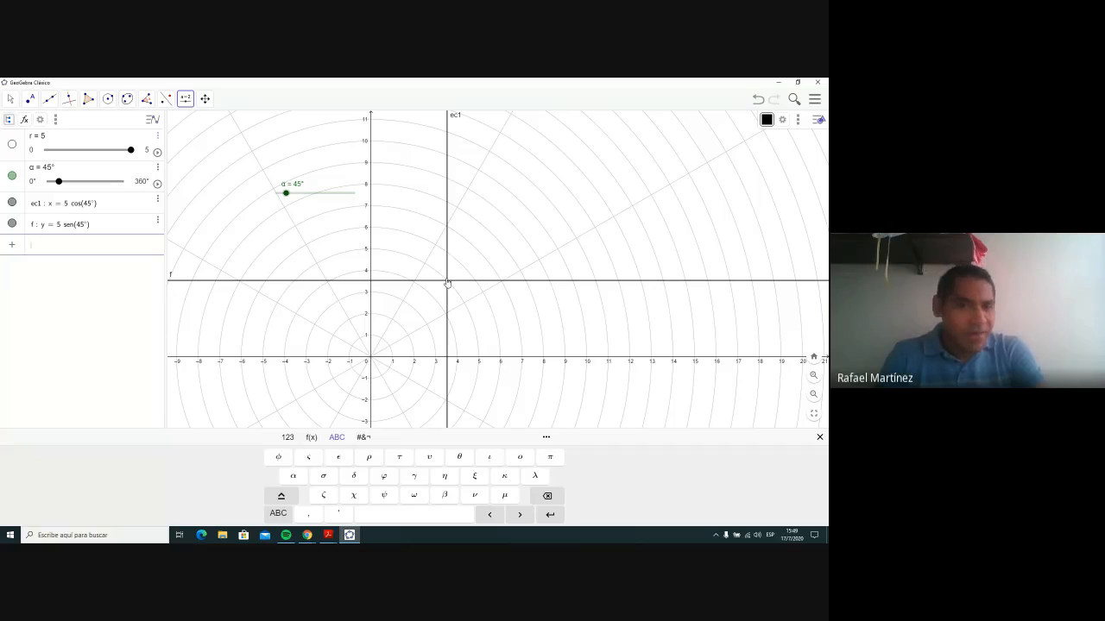
{"action": "left_click", "coordinate": [523, 373]}
{"action": "left_click", "coordinate": [502, 334]}
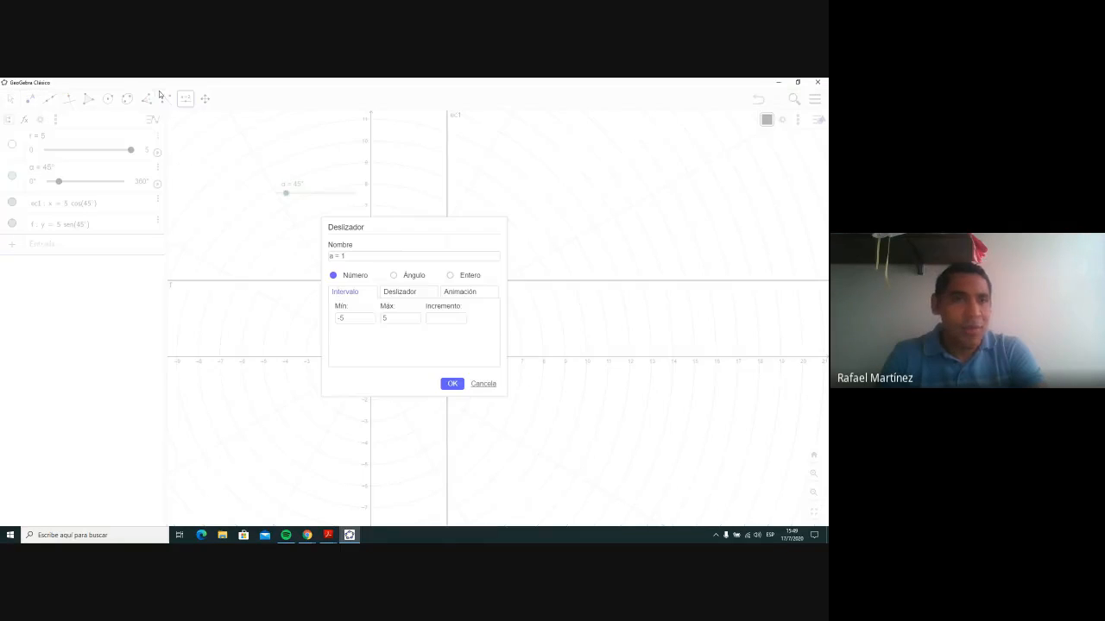
{"action": "left_click", "coordinate": [482, 384]}
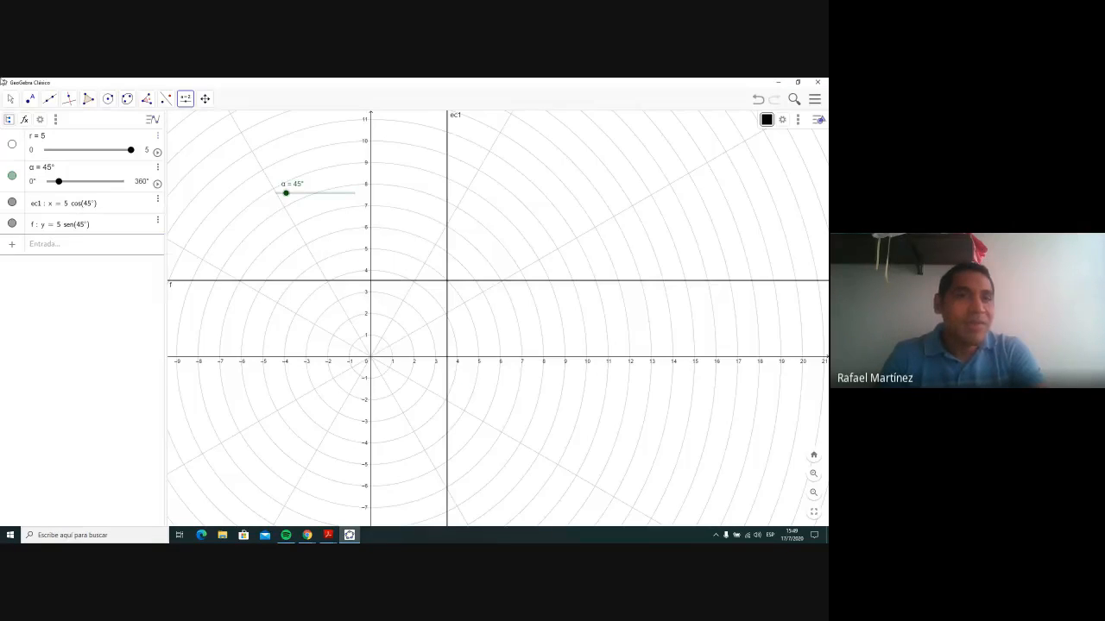
Step: Draw a segment from the origin to the intersection of the vertical x line and the horizontal y line
{"action": "left_click", "coordinate": [50, 99]}
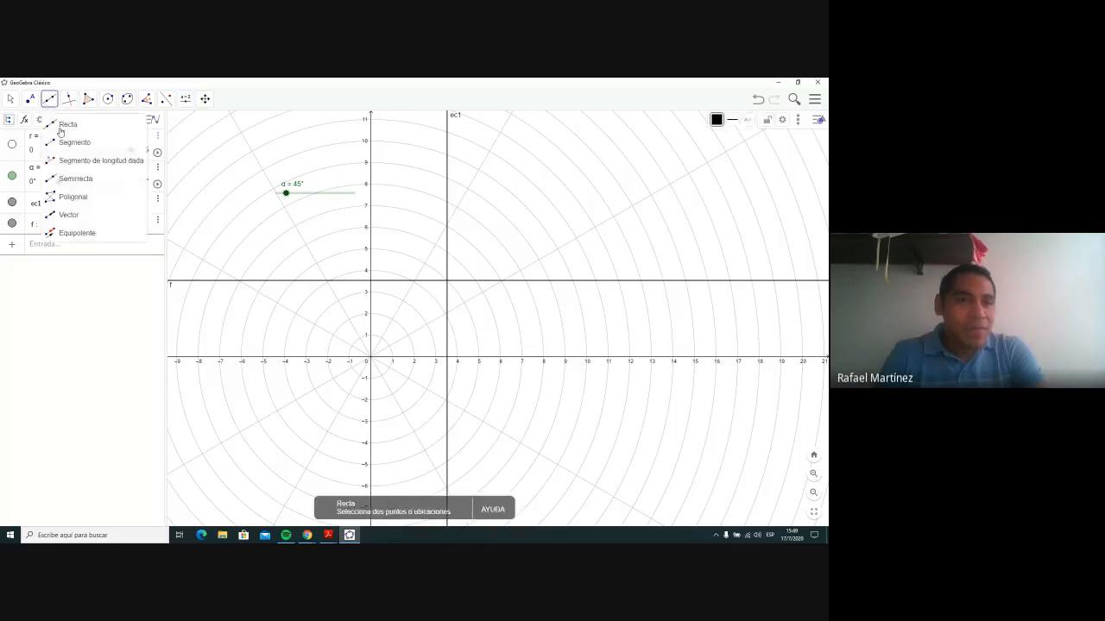
{"action": "left_click", "coordinate": [69, 140]}
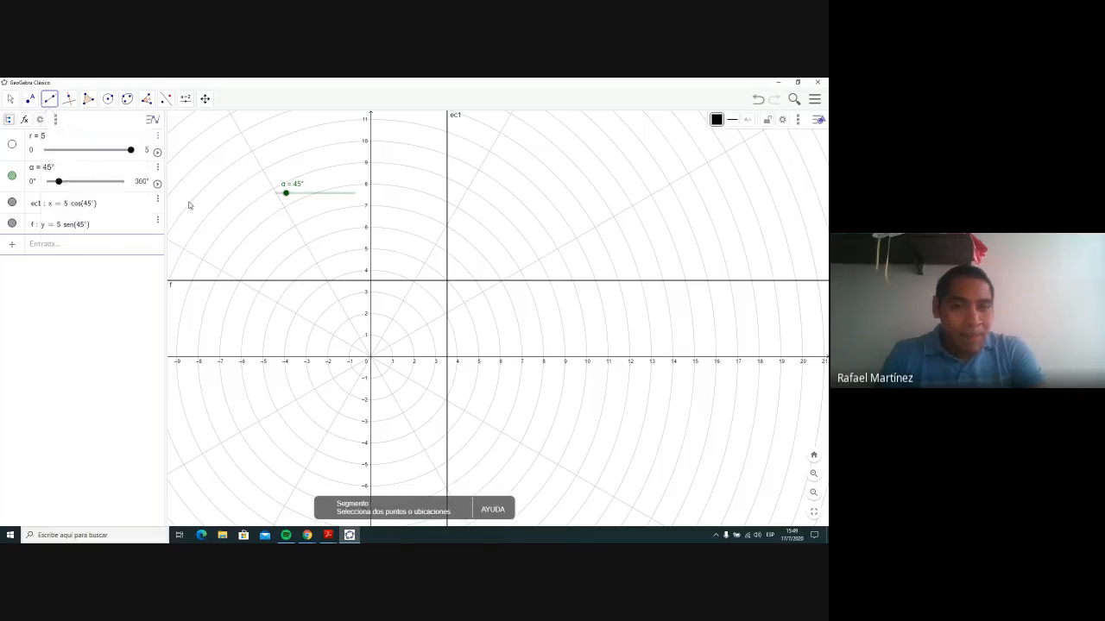
{"action": "left_click", "coordinate": [372, 359]}
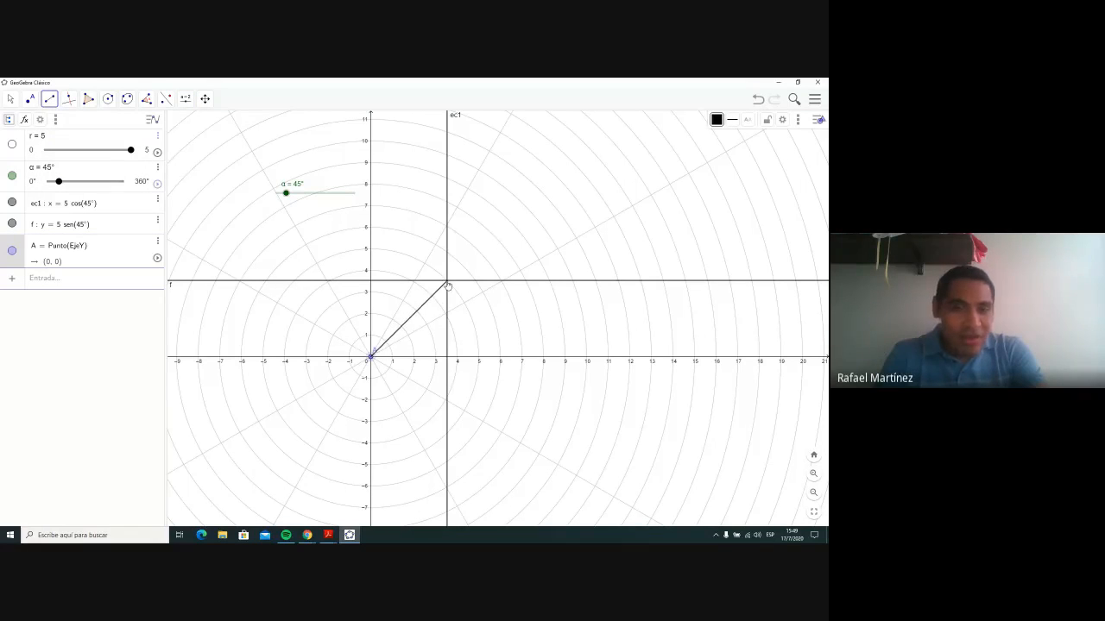
{"action": "left_click", "coordinate": [447, 283]}
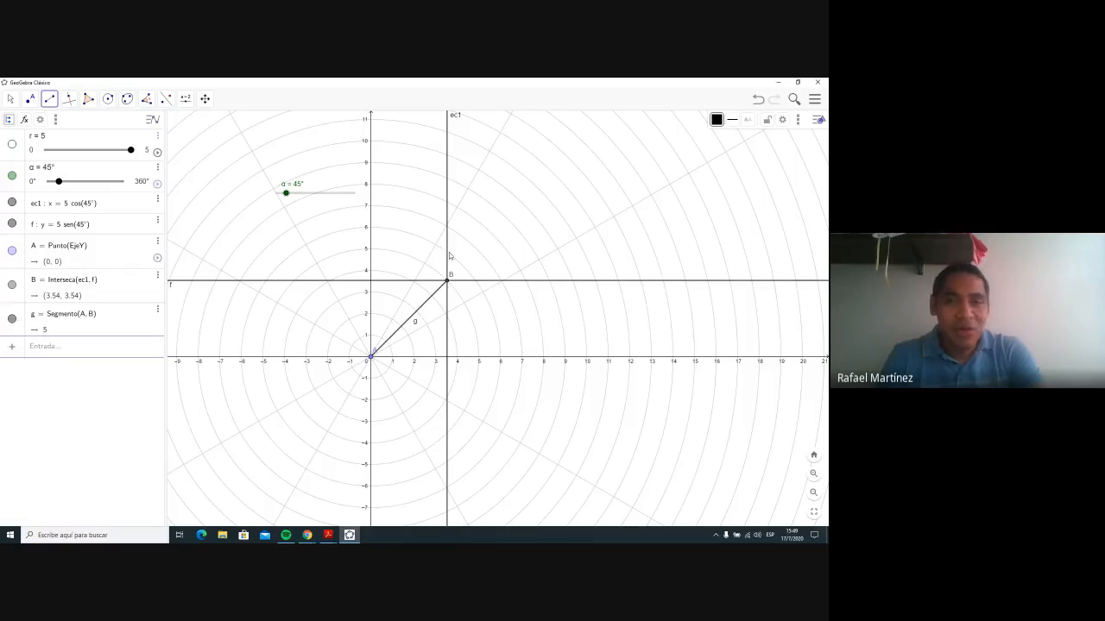
Step: Hide the vertical and horizontal lines and turn on the trace of intersection point B
{"action": "left_click", "coordinate": [12, 203]}
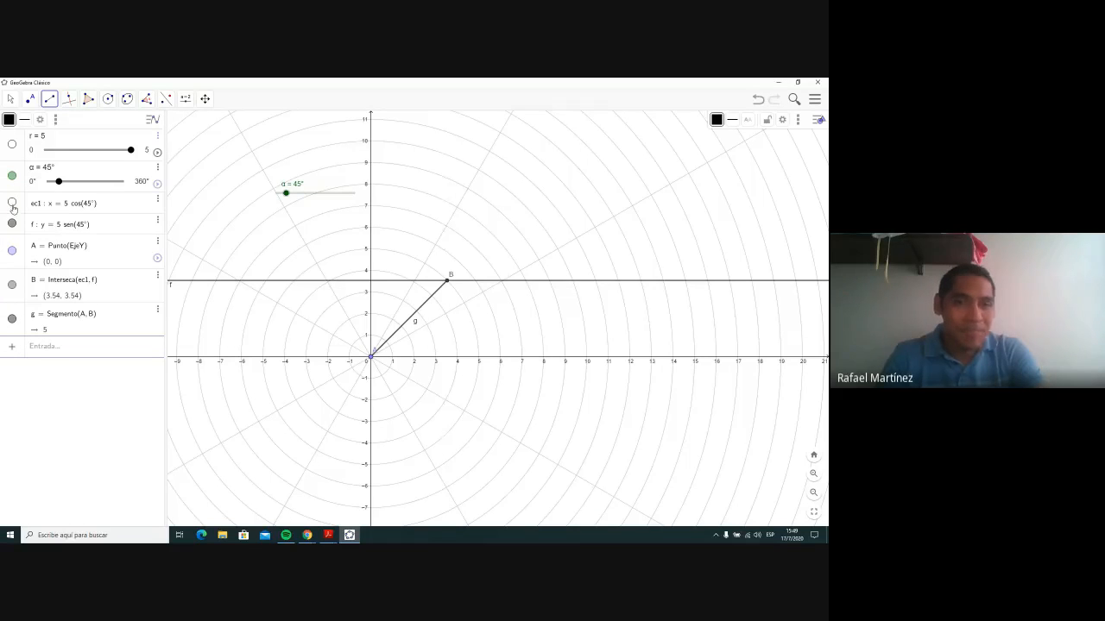
{"action": "left_click", "coordinate": [12, 223]}
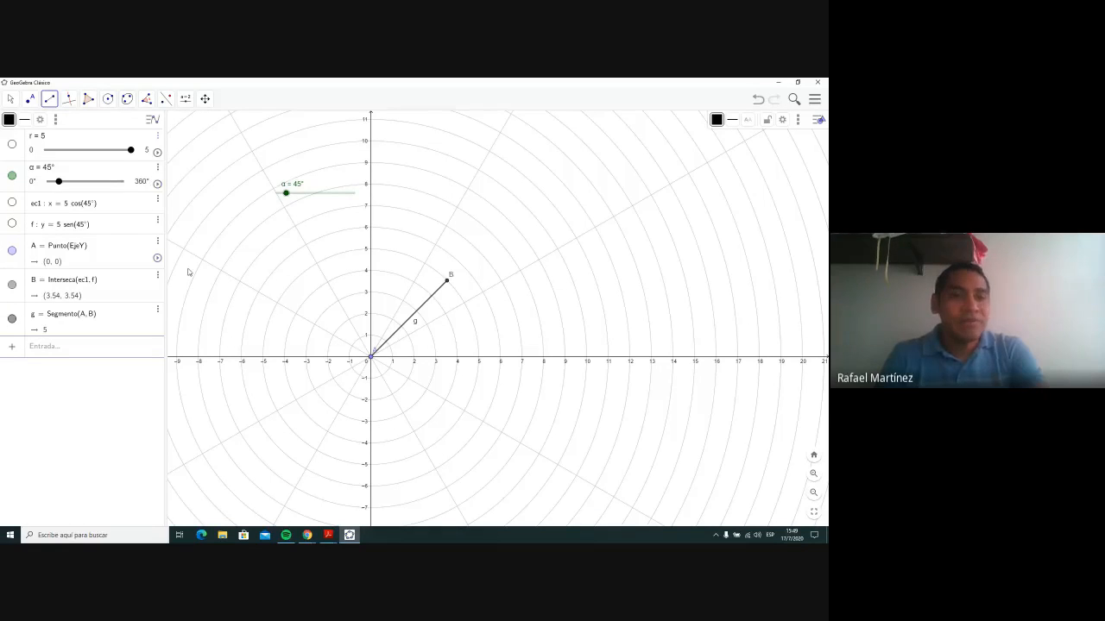
{"action": "right_click", "coordinate": [447, 280]}
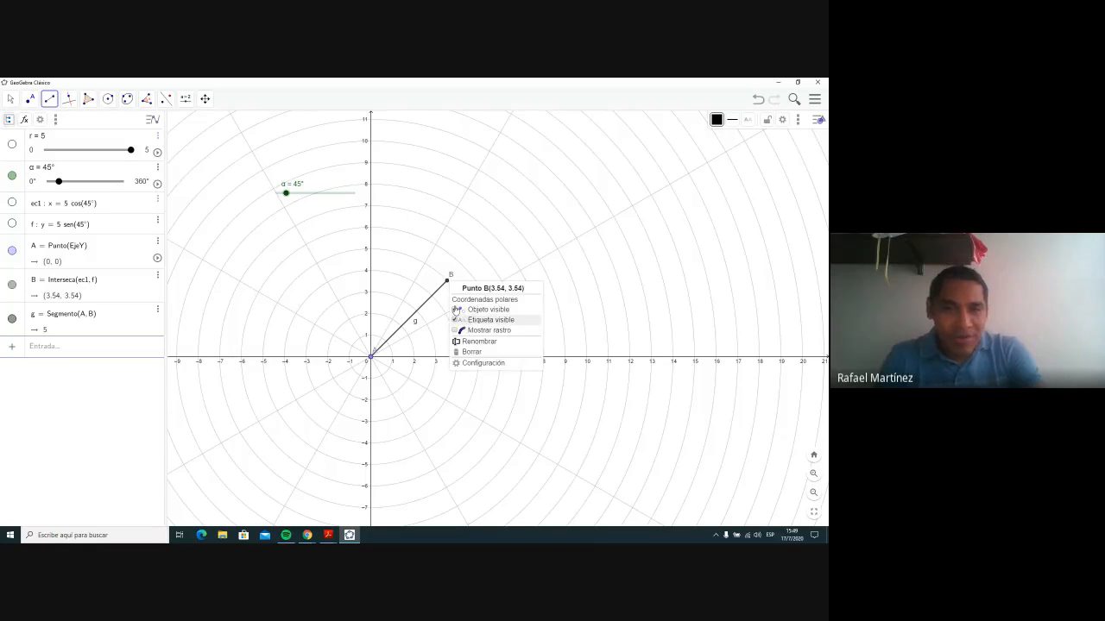
{"action": "right_click", "coordinate": [447, 280]}
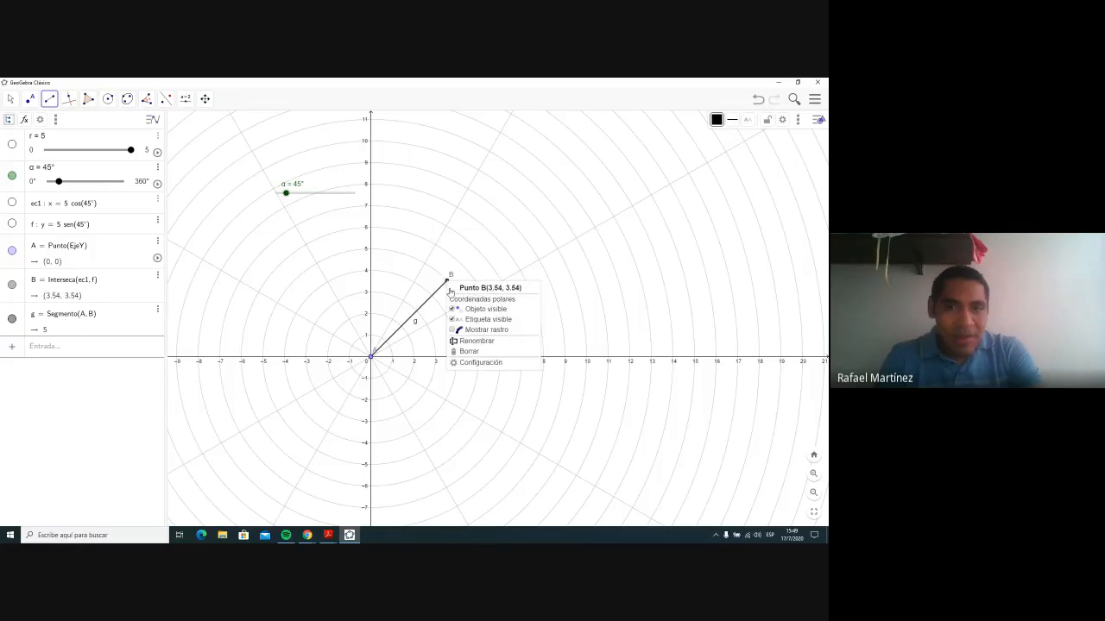
{"action": "left_click", "coordinate": [482, 331]}
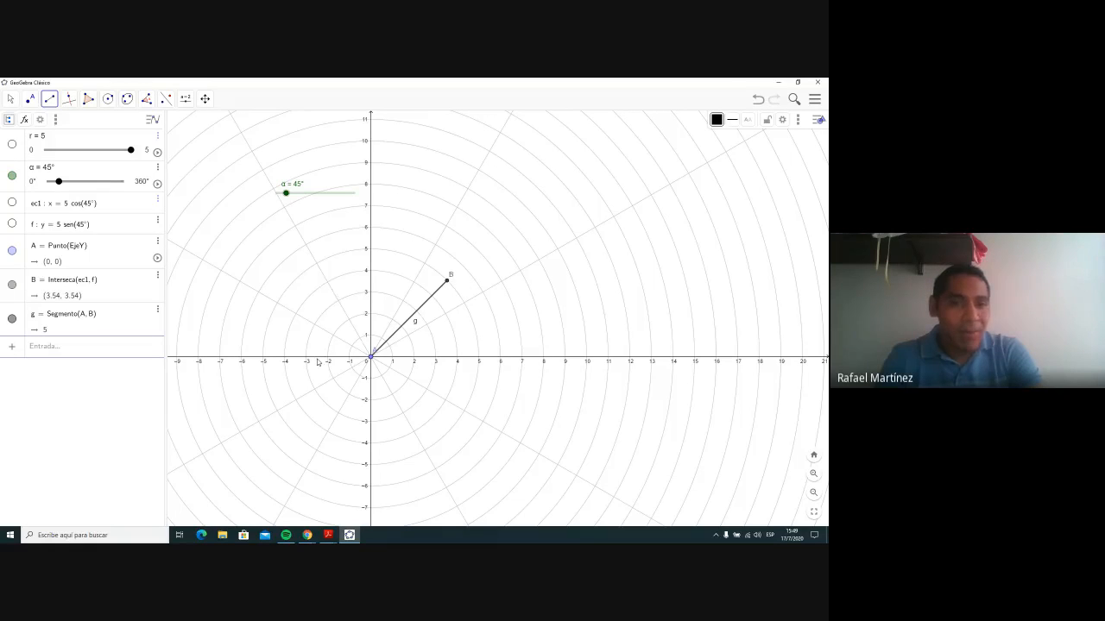
Step: Animate the α slider and reduce r to 3.1 while it runs to trace circles of different radius
{"action": "left_click", "coordinate": [157, 183]}
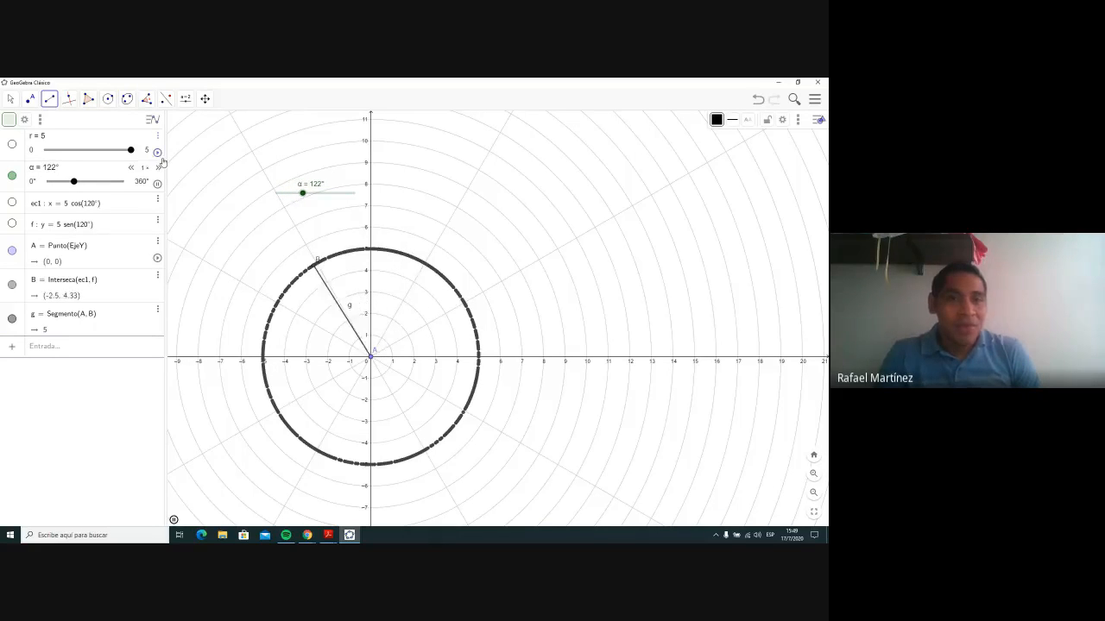
{"action": "mouse_move", "coordinate": [131, 151]}
{"action": "left_mouse_down"}
{"action": "mouse_move", "coordinate": [79, 153]}
{"action": "mouse_move", "coordinate": [98, 151]}
{"action": "left_mouse_up"}
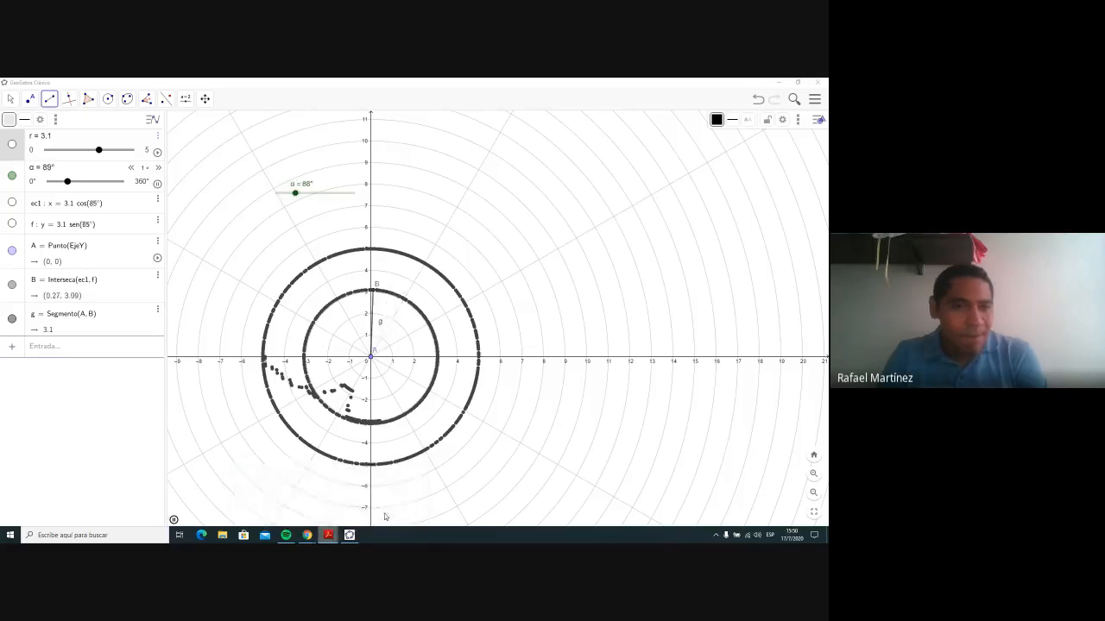
Step: Consult the polar equations in exercises 15-20 of the Calculo_de_Varias_Variables PDF in Acrobat Reader, return to GeoGebra and stop the α animation
{"action": "left_click", "coordinate": [328, 535]}
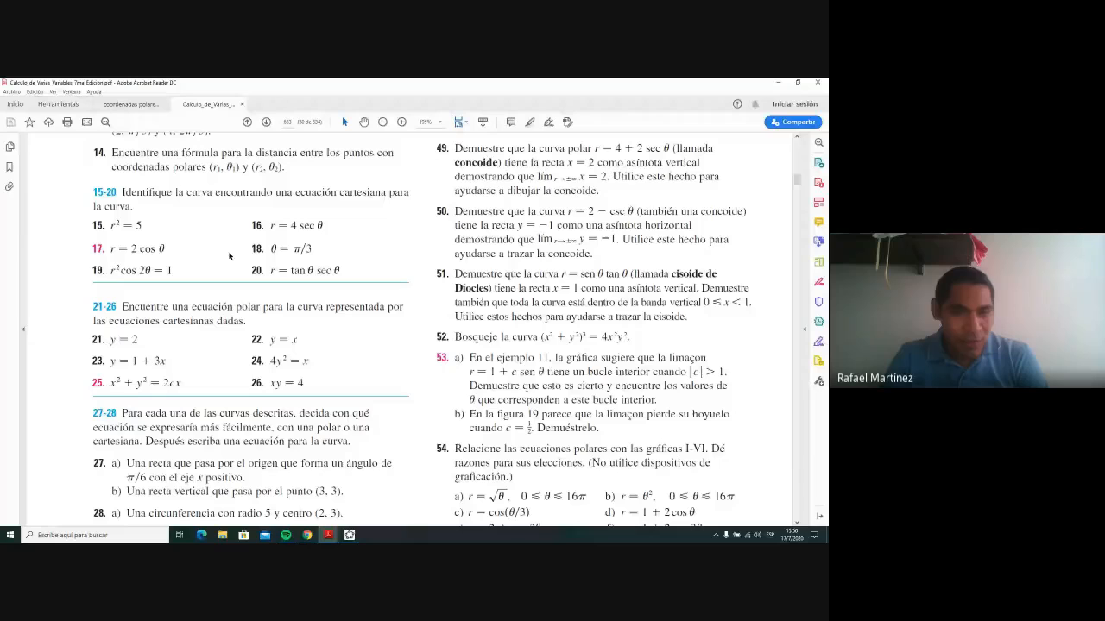
{"action": "left_click", "coordinate": [348, 535]}
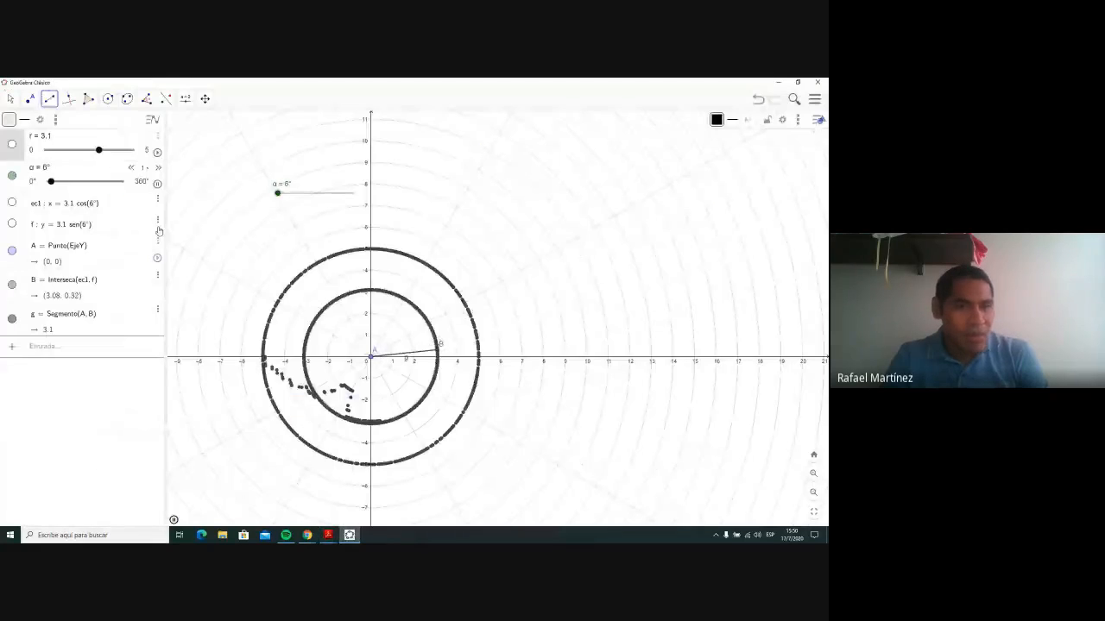
{"action": "left_click", "coordinate": [157, 184]}
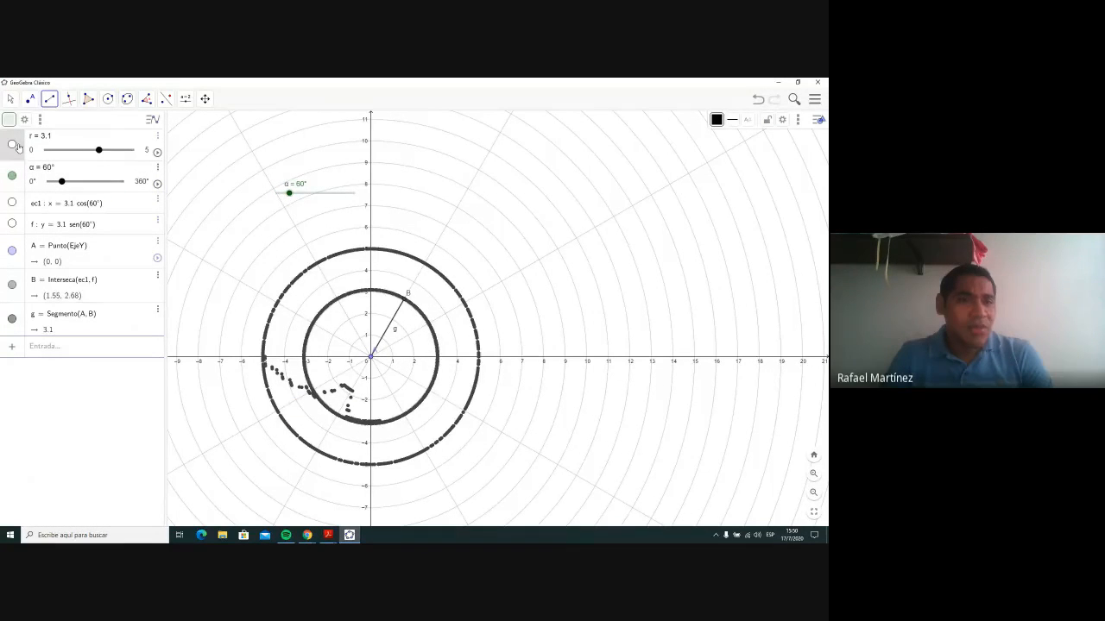
Step: Redefine r as 2*cos(α) in its settings, checking exercise 17 in the Calculo_de_Varias_Variables PDF for the equation
{"action": "left_click", "coordinate": [157, 137]}
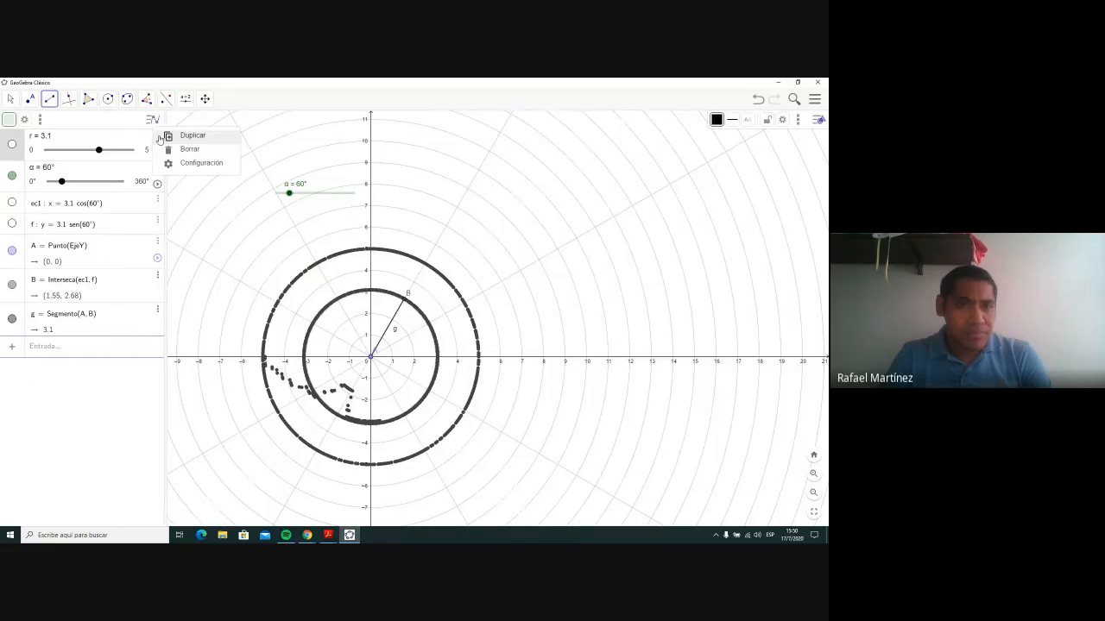
{"action": "left_click", "coordinate": [199, 163]}
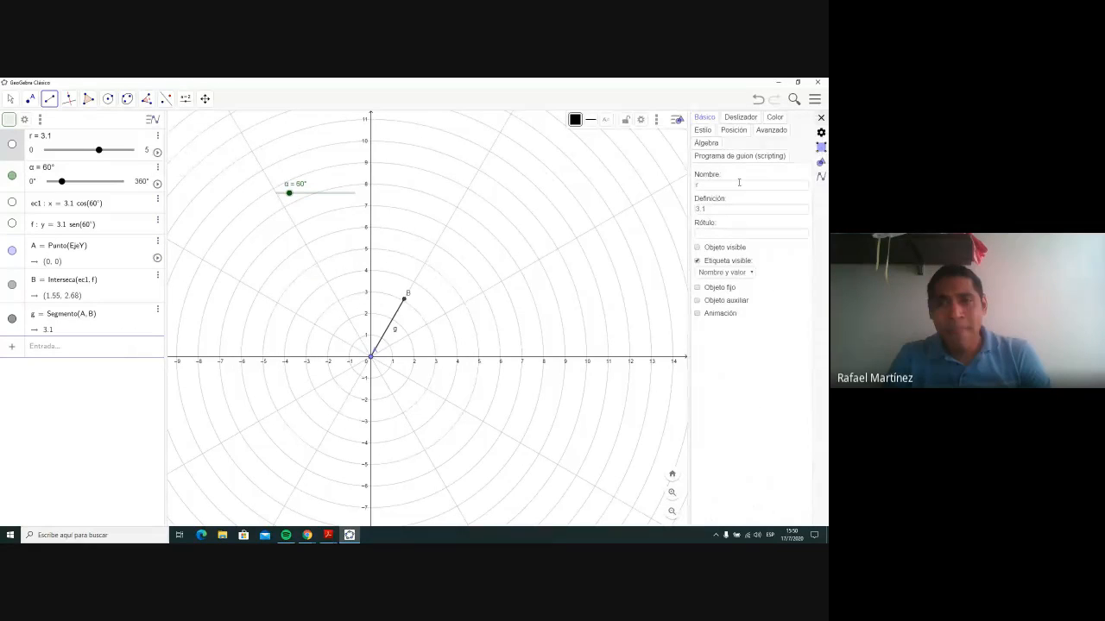
{"action": "left_click", "coordinate": [715, 208]}
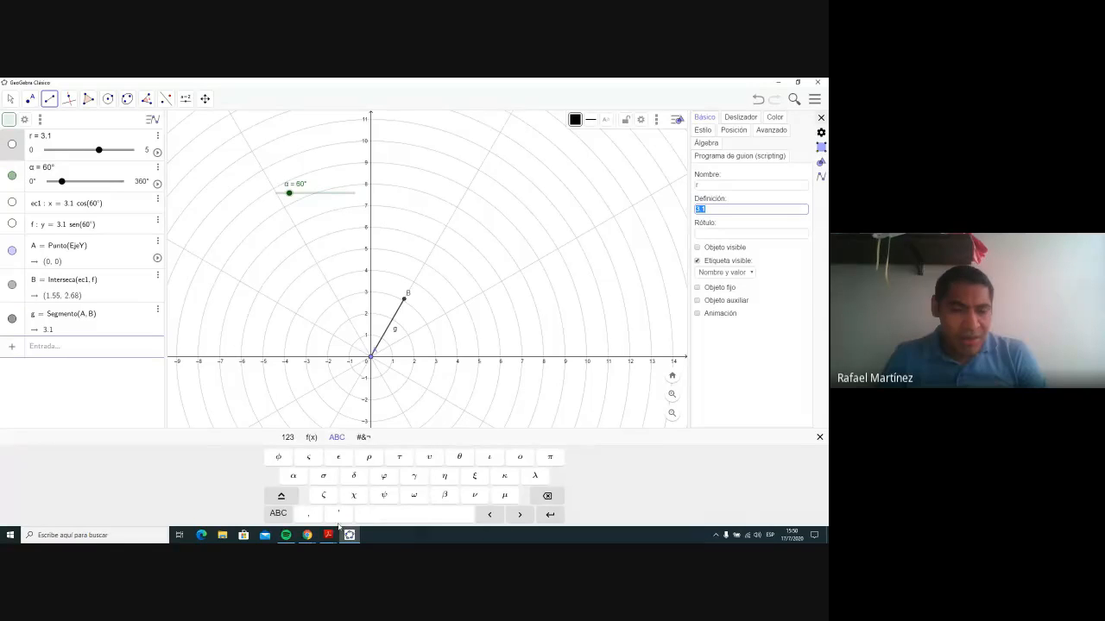
{"action": "mouse_move", "coordinate": [326, 536]}
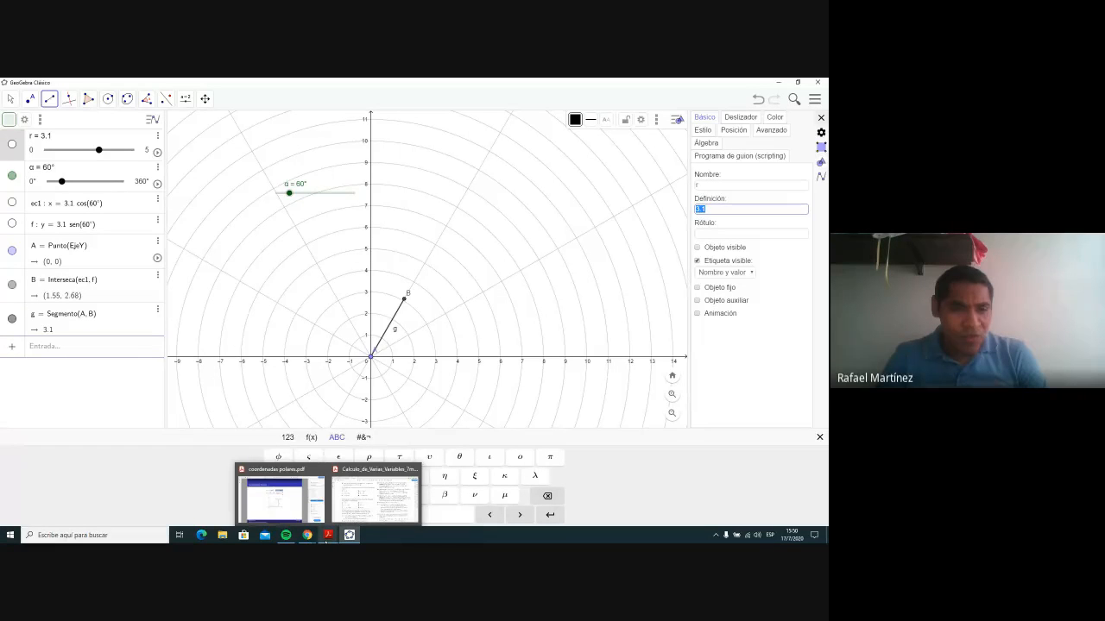
{"action": "left_click", "coordinate": [342, 512]}
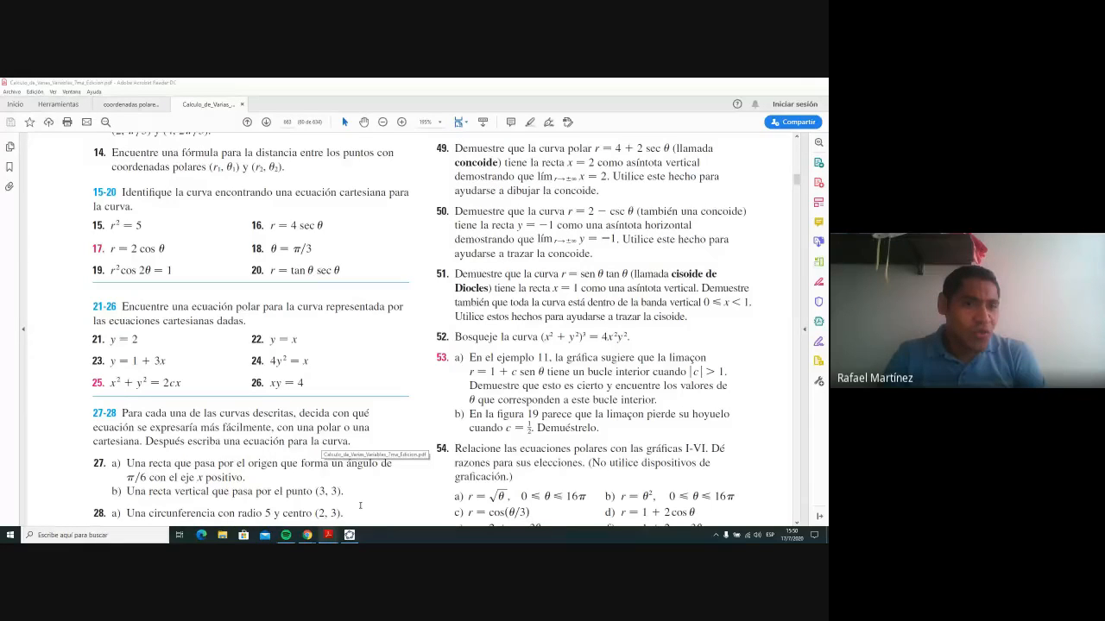
{"action": "left_click", "coordinate": [349, 535]}
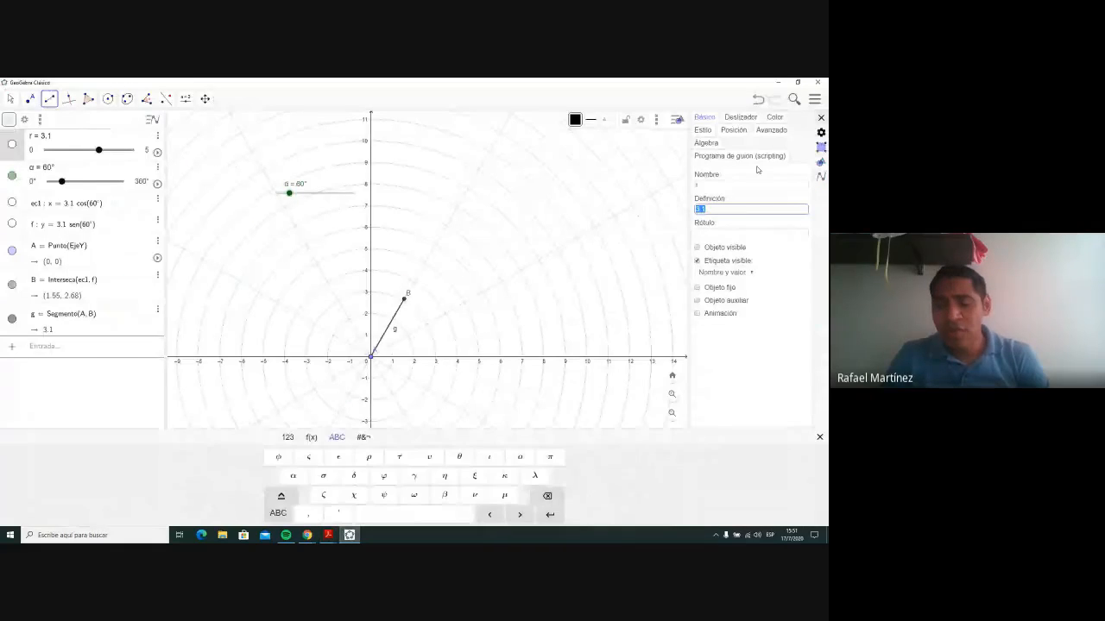
{"action": "type", "text": "2*cos"}
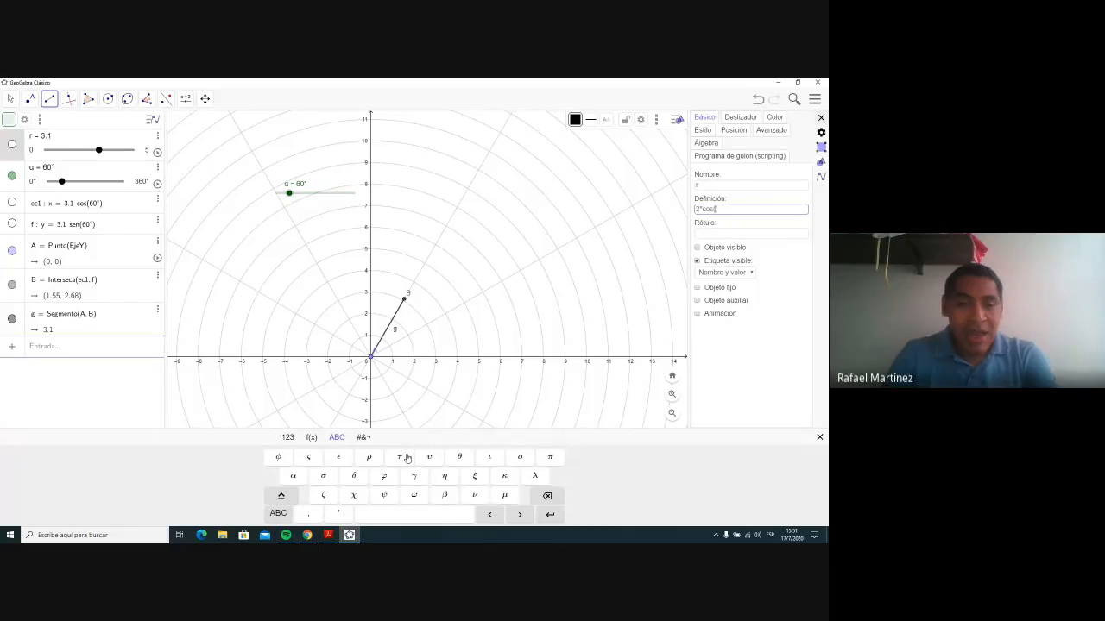
{"action": "type", "text": "("}
{"action": "left_click", "coordinate": [293, 476]}
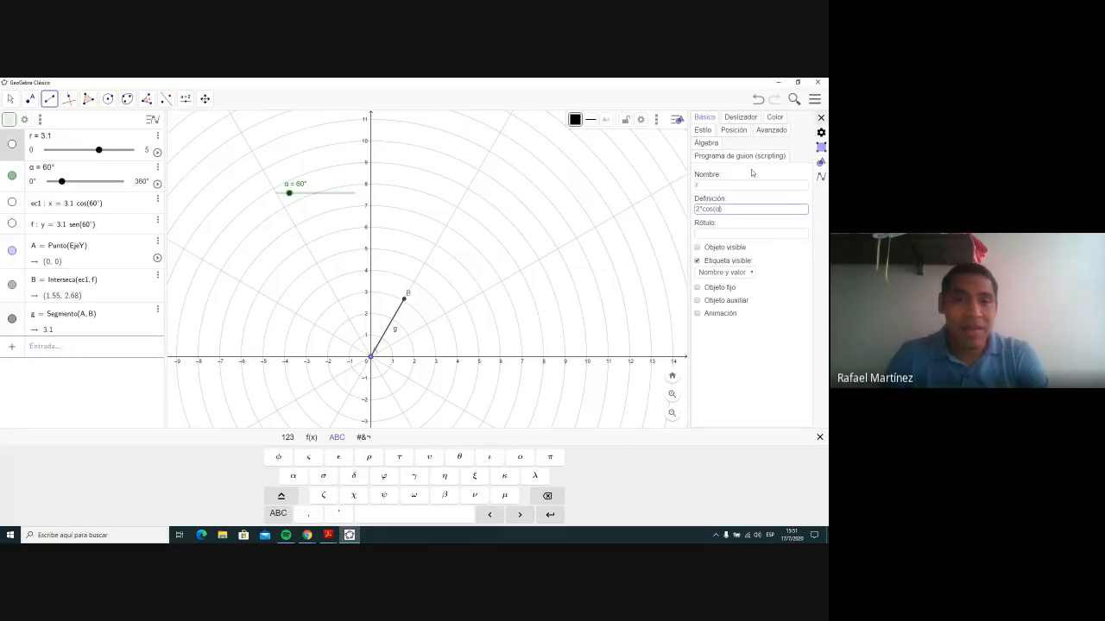
{"action": "key", "text": "Return"}
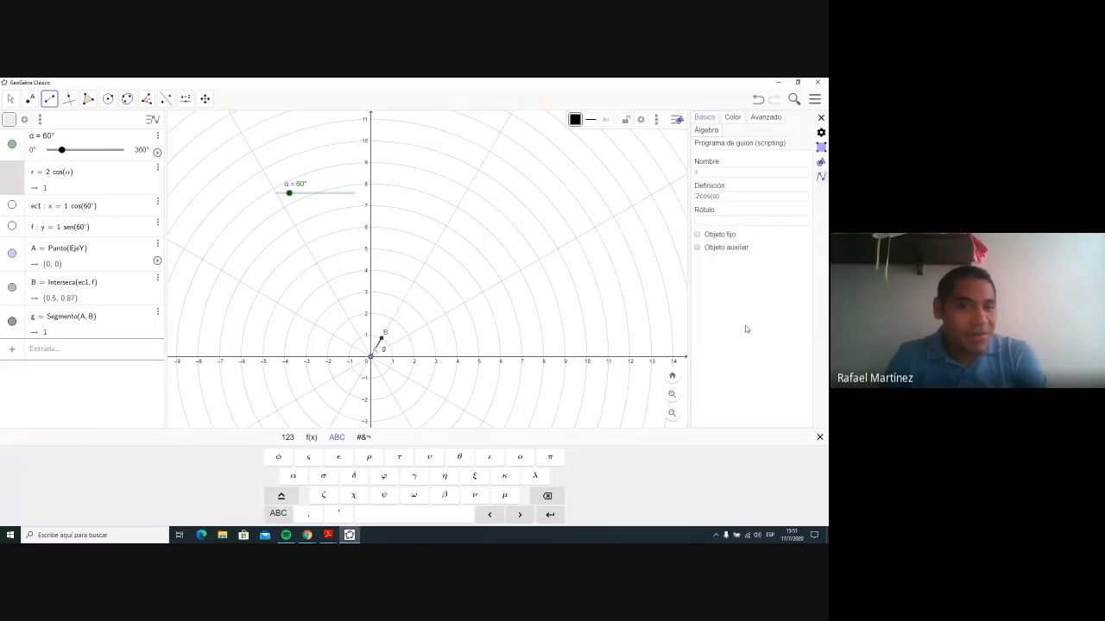
Step: Animate the α slider so that point B traces the curve r = 2cos(α) around the origin
{"action": "scroll", "coordinate": [378, 363], "scroll_direction": "up", "scroll_amount": 4}
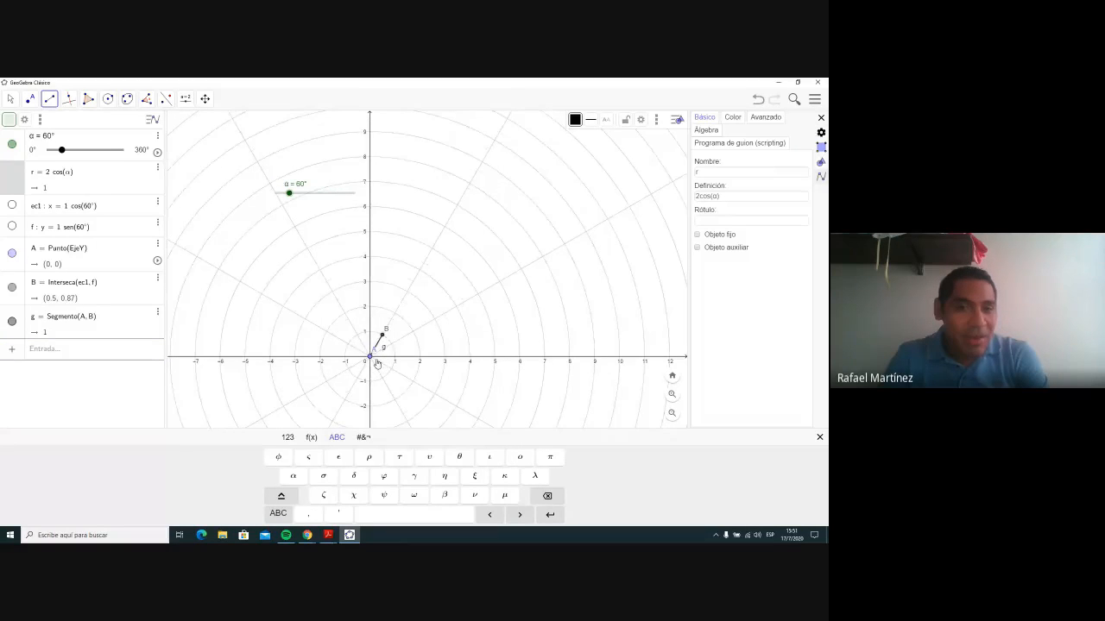
{"action": "scroll", "coordinate": [377, 363], "scroll_direction": "up", "scroll_amount": 3}
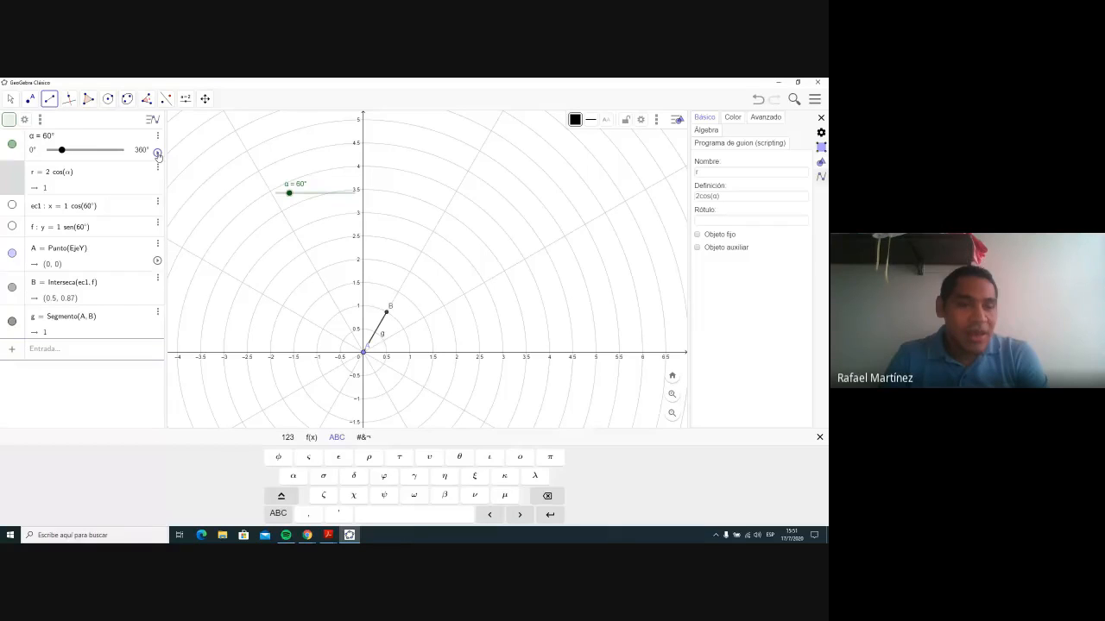
{"action": "left_click", "coordinate": [157, 152]}
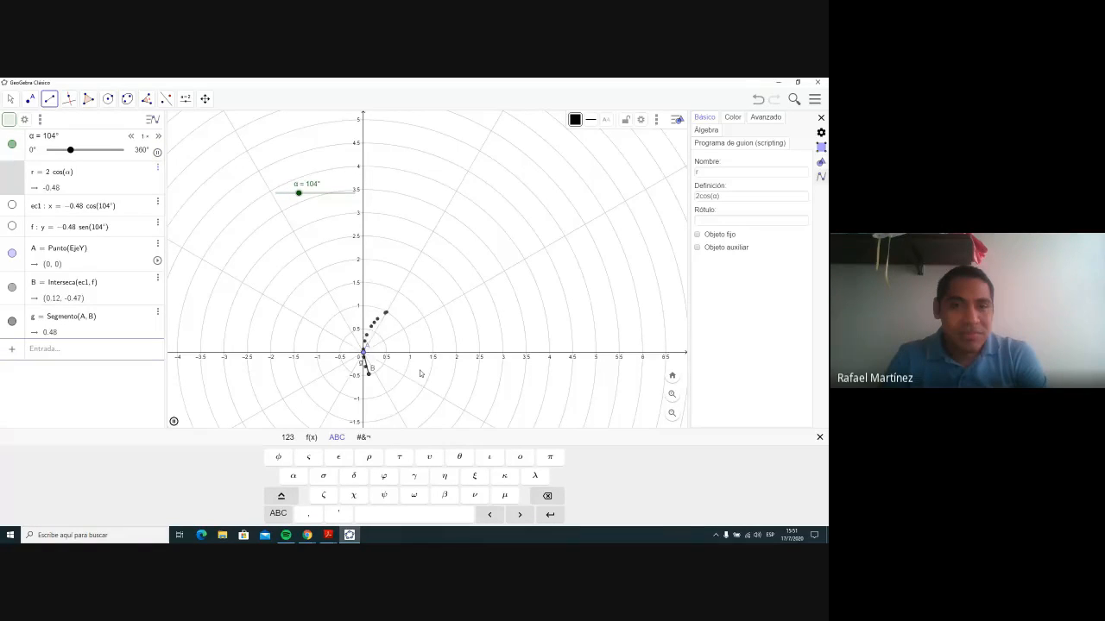
{"action": "scroll", "coordinate": [420, 373], "scroll_direction": "down", "scroll_amount": 1}
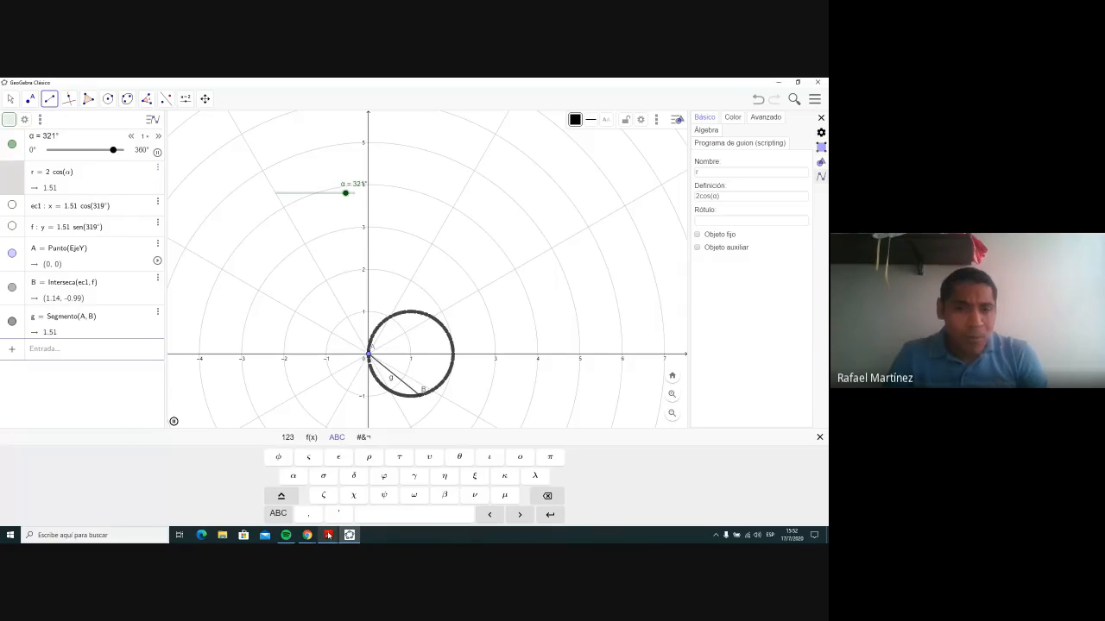
Step: Switch to the Calculo_de_Varias_Variables PDF in Acrobat Reader and examine the polar equations and graphs I-VI of exercise 54
{"action": "mouse_move", "coordinate": [328, 534]}
{"action": "left_click", "coordinate": [411, 511]}
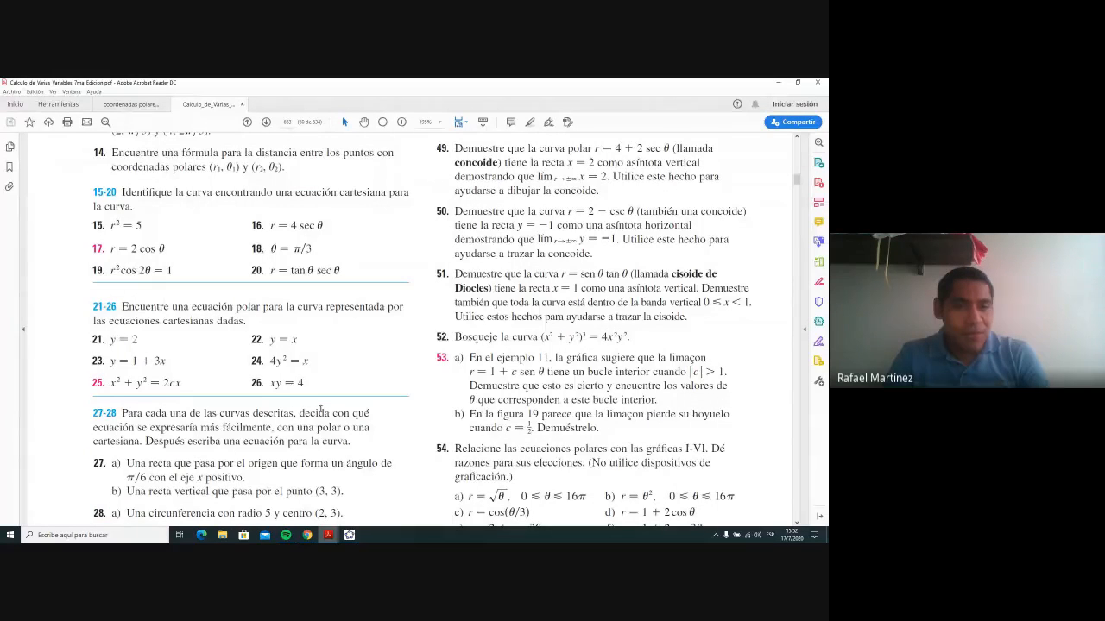
{"action": "scroll", "coordinate": [320, 411], "scroll_direction": "down", "scroll_amount": 1}
{"action": "scroll", "coordinate": [320, 412], "scroll_direction": "down", "scroll_amount": 2}
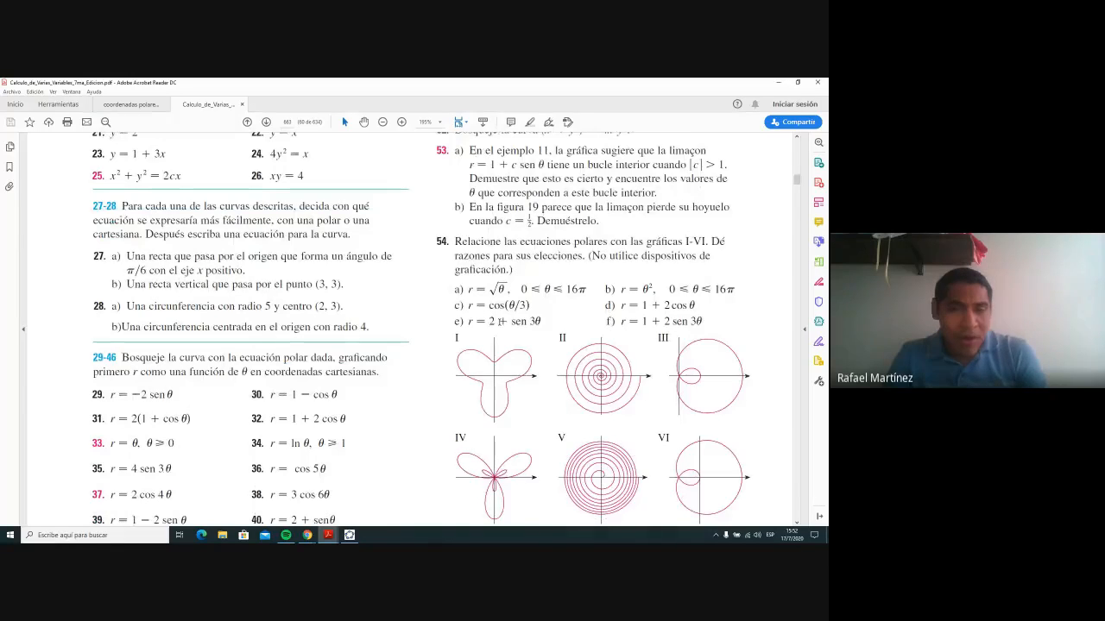
{"action": "left_click_drag", "start_coordinate": [490, 321], "coordinate": [539, 323]}
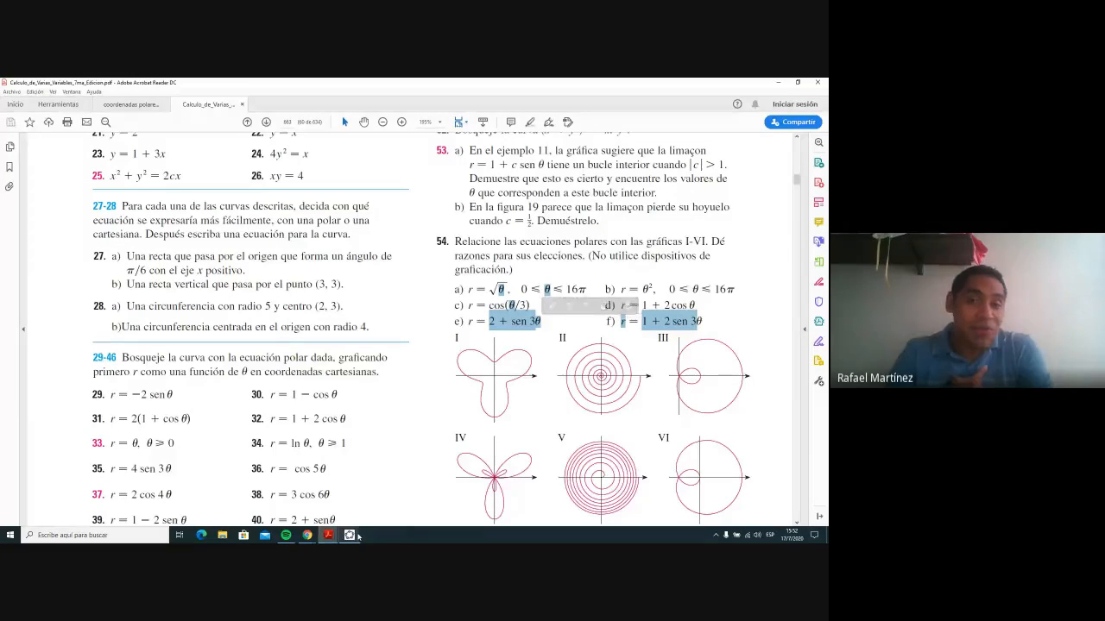
{"action": "scroll", "coordinate": [654, 402], "scroll_direction": "down", "scroll_amount": 1}
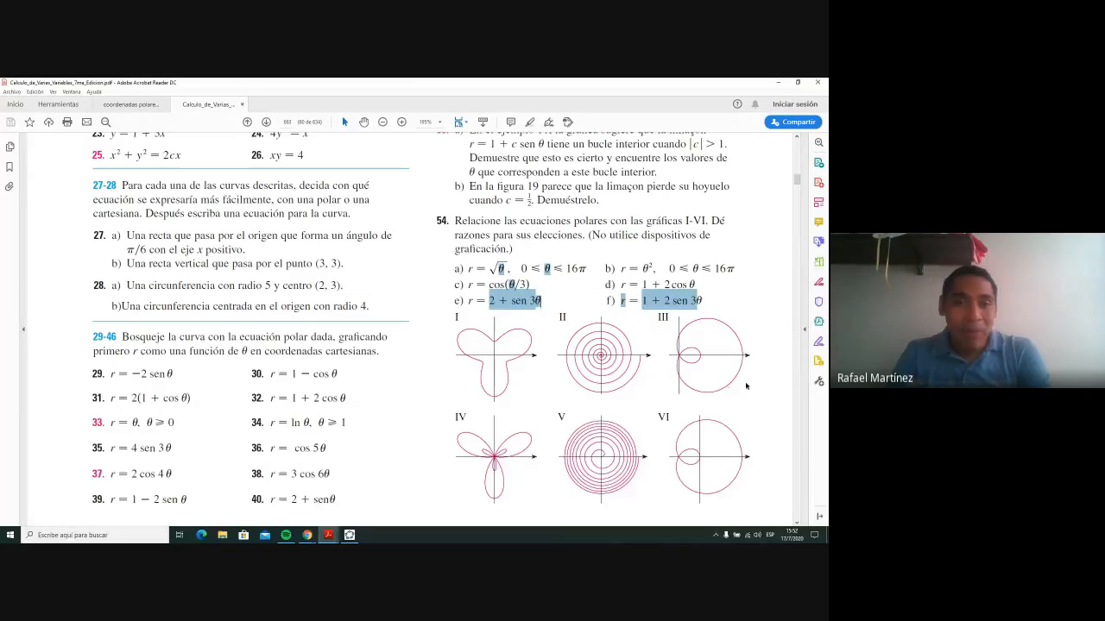
{"action": "left_click", "coordinate": [500, 312]}
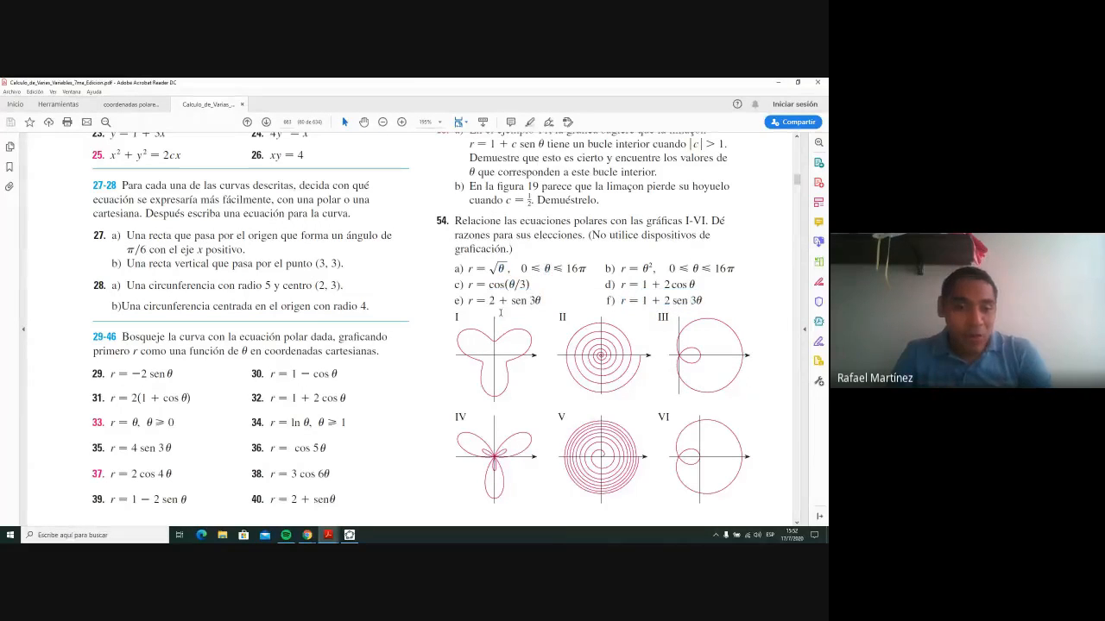
Step: Return to GeoGebra, stop the α animation and redefine r as 2+sen(3α)
{"action": "left_click", "coordinate": [350, 535]}
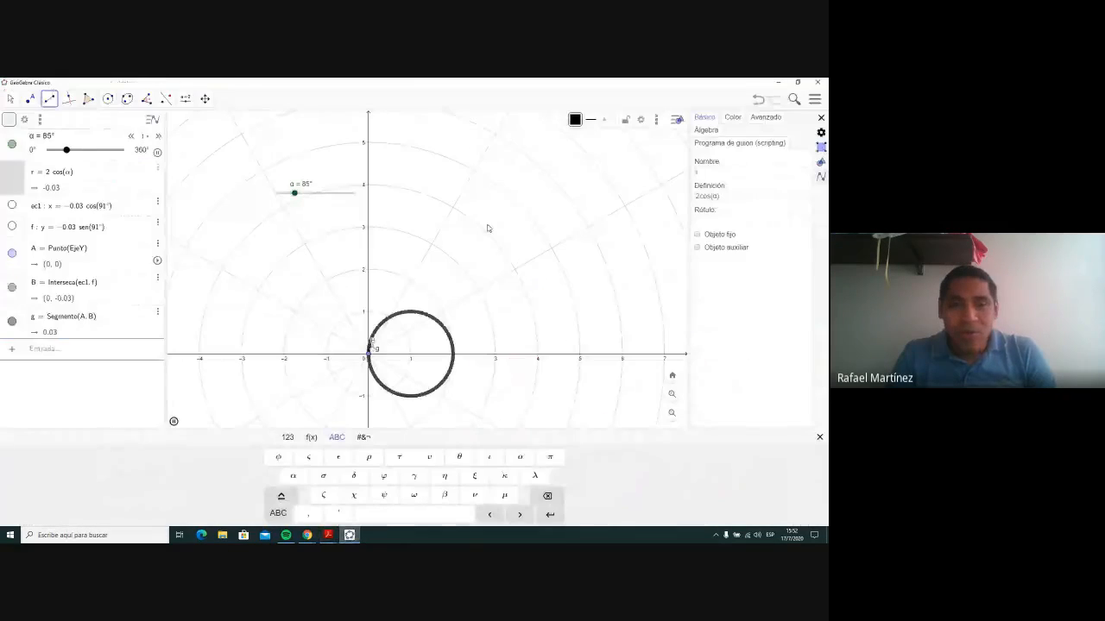
{"action": "left_click", "coordinate": [173, 423]}
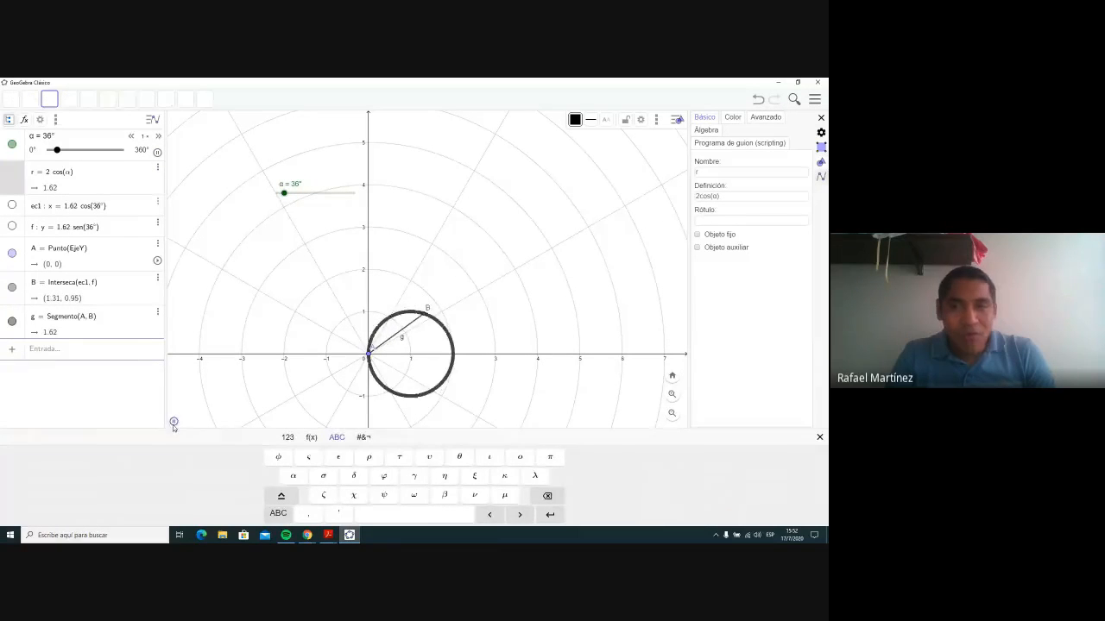
{"action": "left_click", "coordinate": [730, 195]}
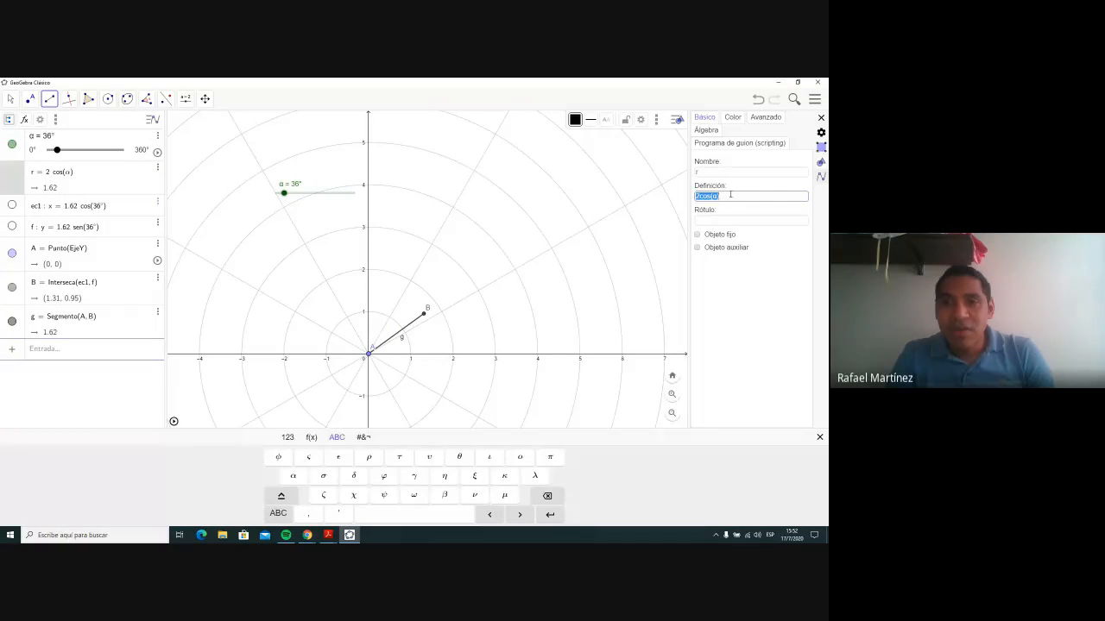
{"action": "mouse_move", "coordinate": [328, 535]}
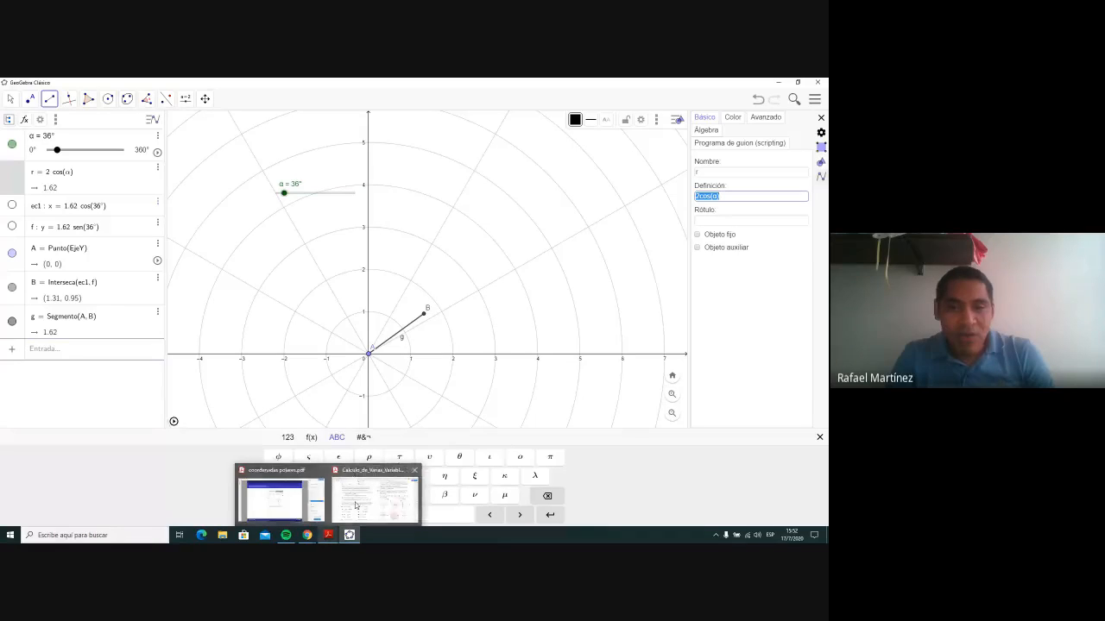
{"action": "mouse_move", "coordinate": [355, 505]}
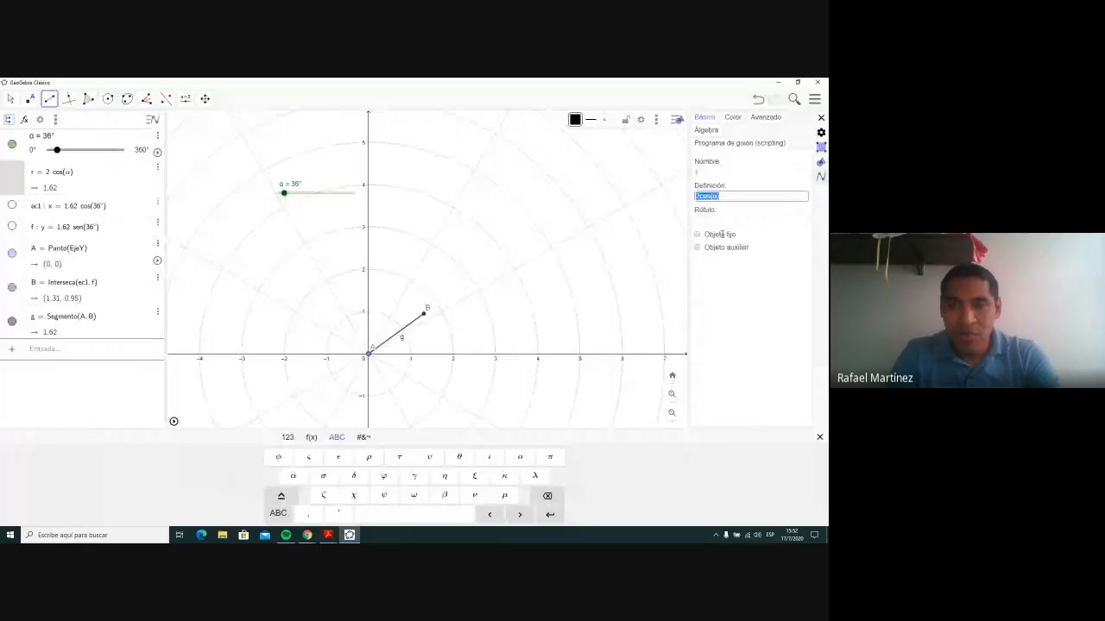
{"action": "type", "text": "2+sen"}
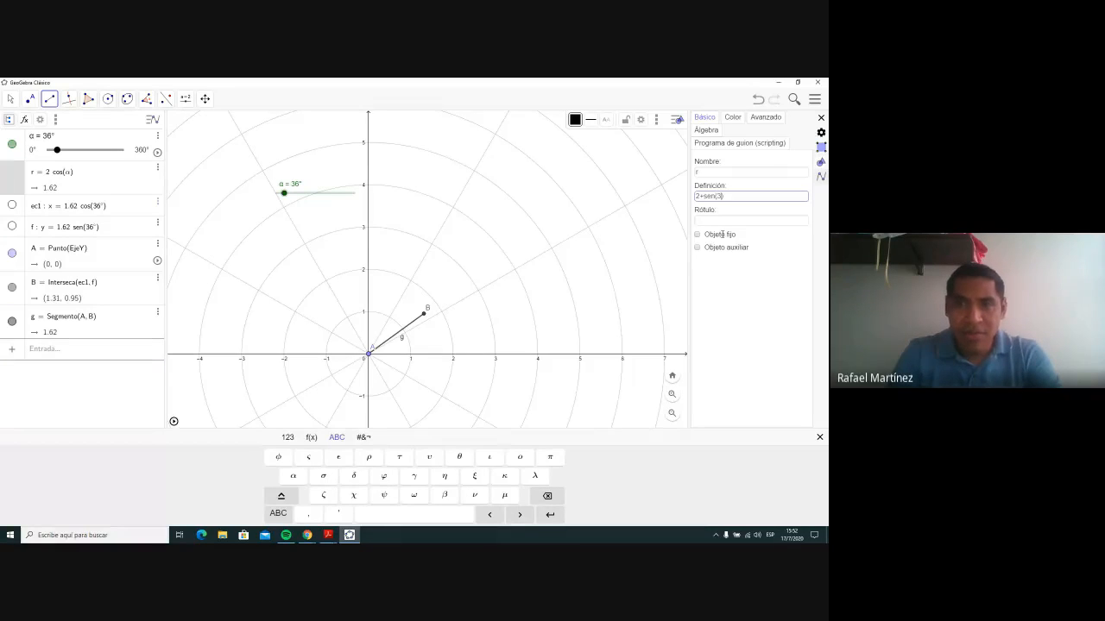
{"action": "left_click", "coordinate": [293, 477]}
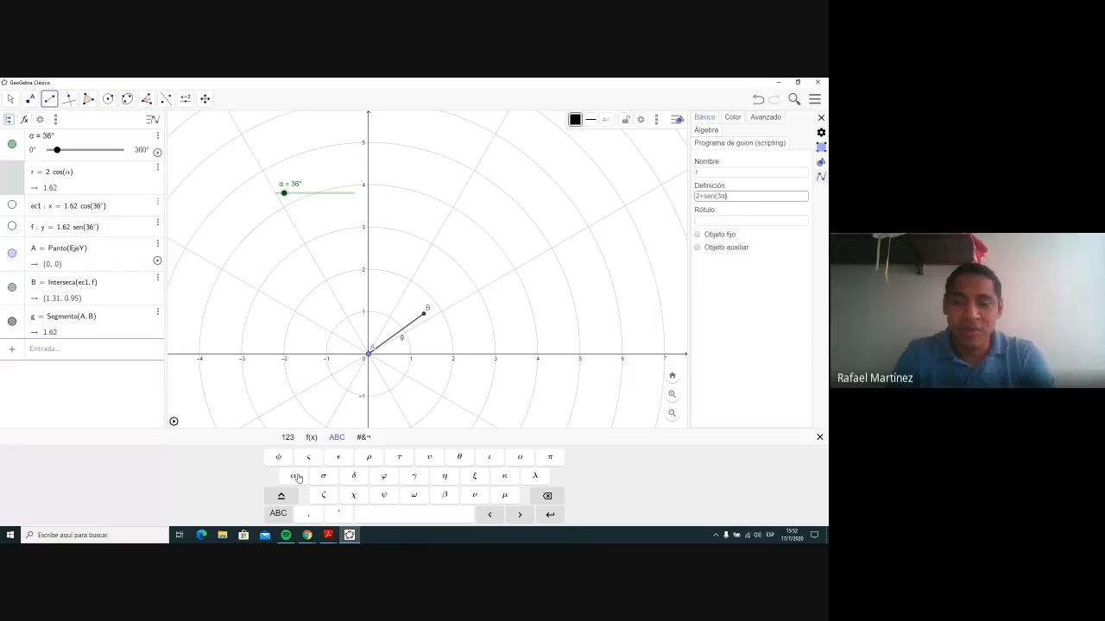
{"action": "key", "text": "Return"}
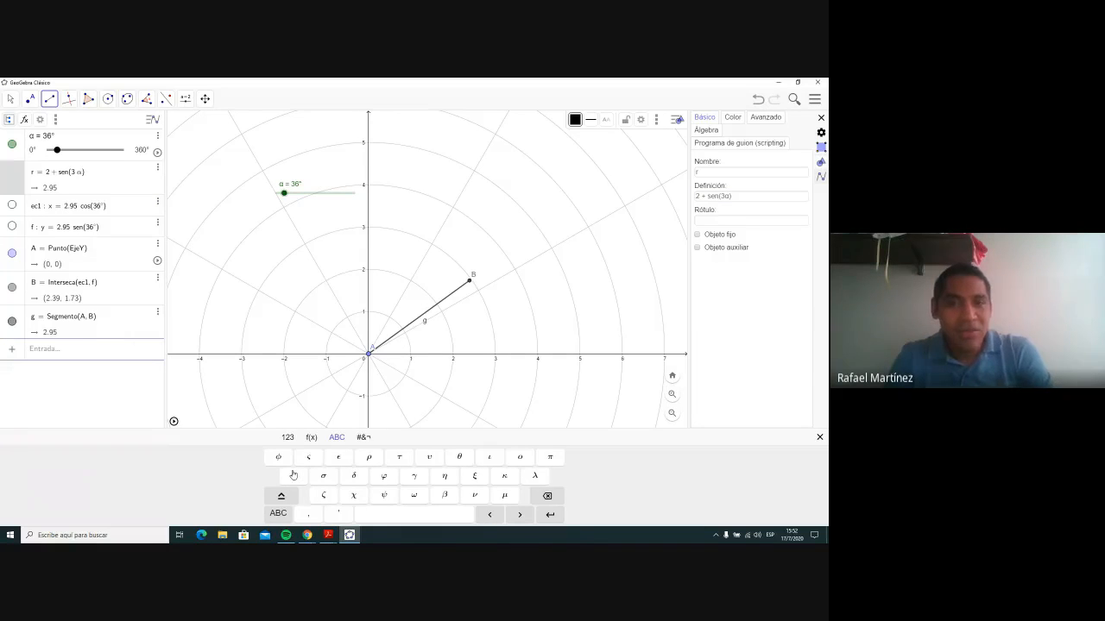
Step: Animate α to trace the curve r = 2+sen(3α) and close the on-screen keyboard
{"action": "left_click", "coordinate": [157, 153]}
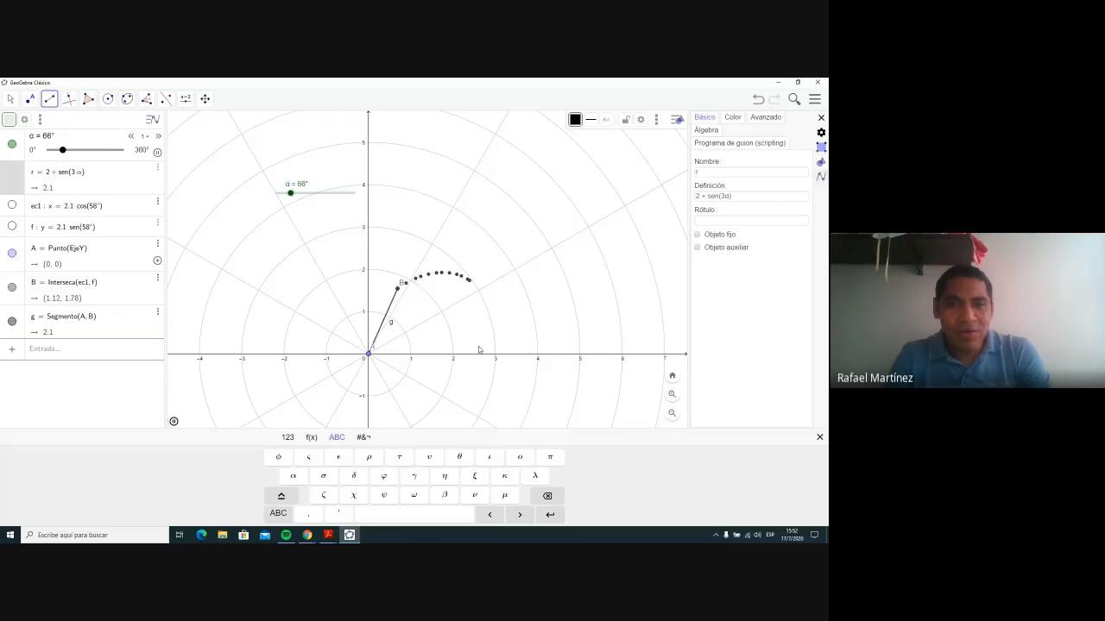
{"action": "left_click", "coordinate": [820, 439]}
{"action": "scroll", "coordinate": [460, 333], "scroll_direction": "down", "scroll_amount": 1}
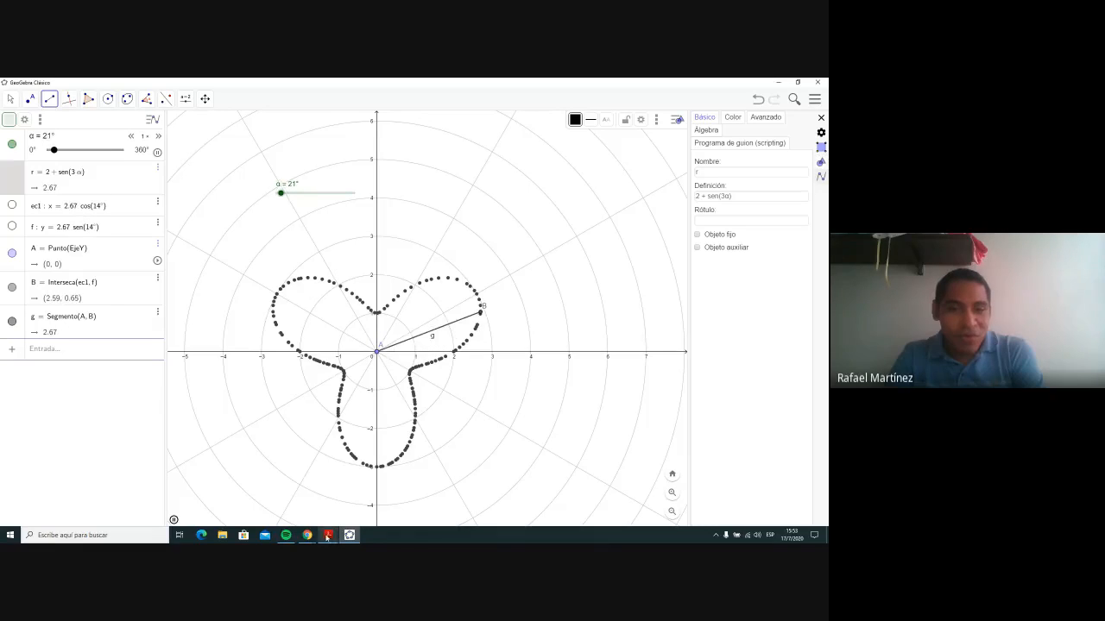
Step: Compare the traced curve with the equations and graphs of exercise 54 in the Calculo_de_Varias_Variables PDF in Acrobat Reader
{"action": "mouse_move", "coordinate": [328, 536]}
{"action": "left_click", "coordinate": [374, 492]}
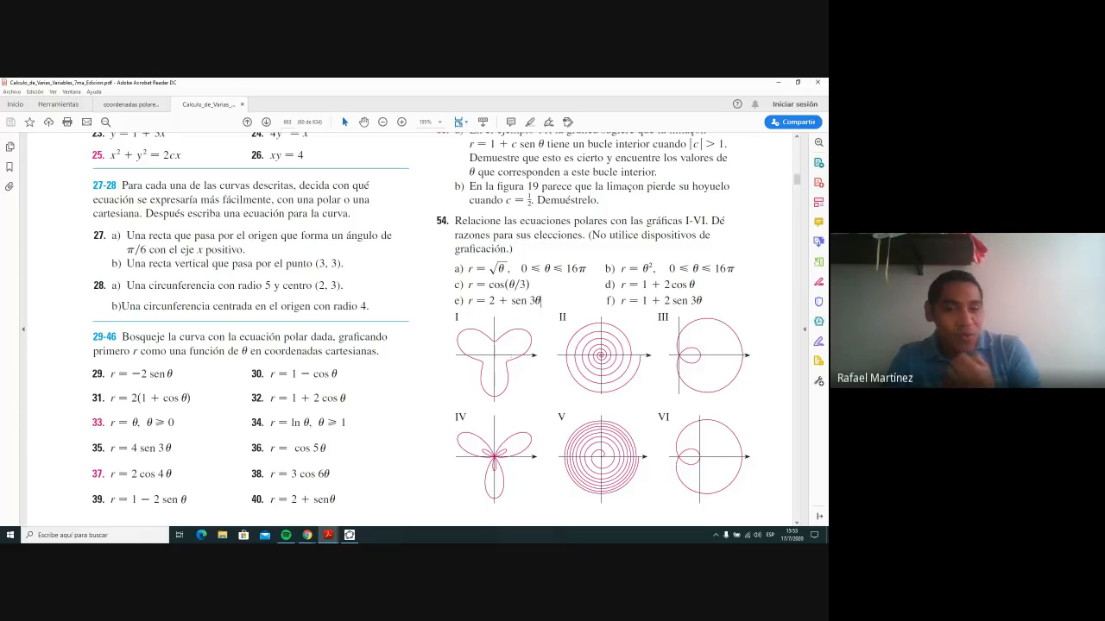
{"action": "key", "text": "alt+Tab"}
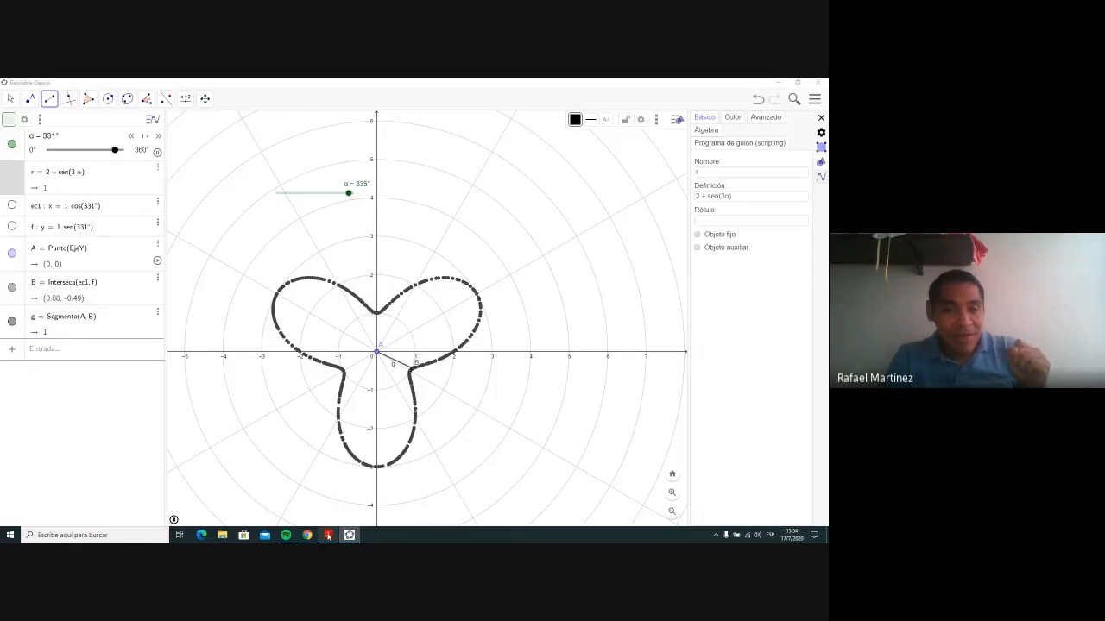
{"action": "mouse_move", "coordinate": [328, 535]}
{"action": "left_click", "coordinate": [374, 491]}
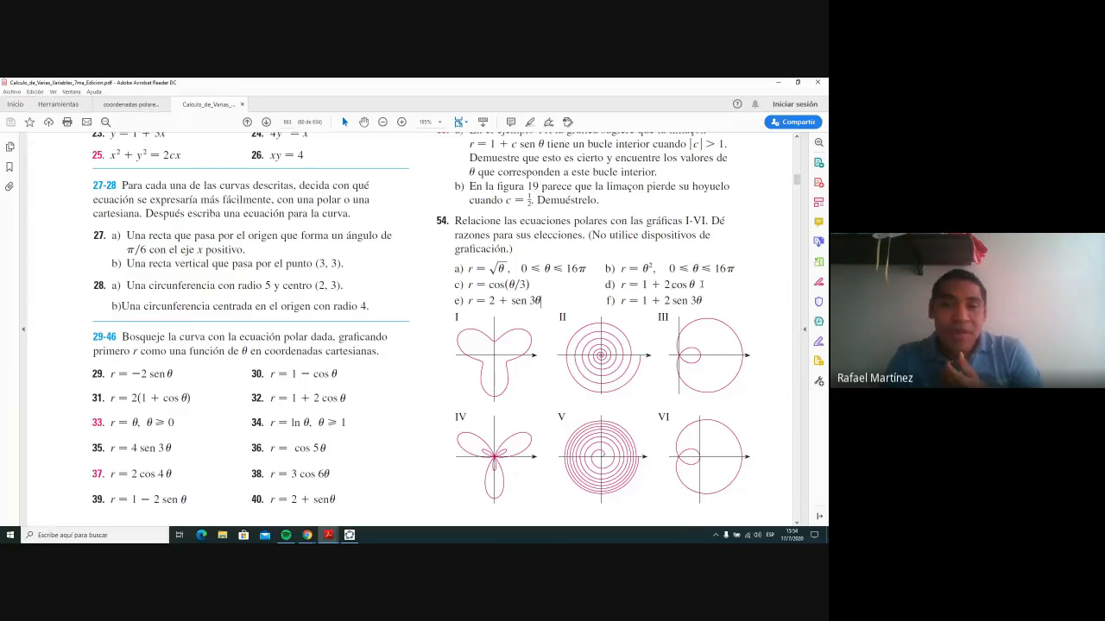
Step: Return to GeoGebra, stop the α animation and set the α slider to 0°
{"action": "left_click", "coordinate": [349, 535]}
{"action": "key", "text": "Escape"}
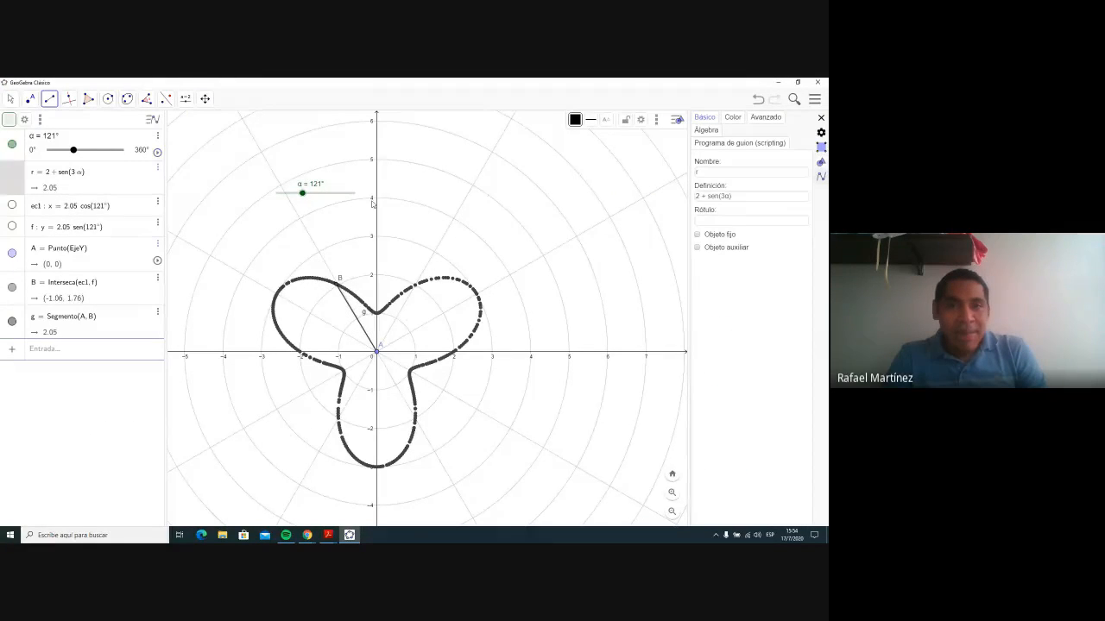
{"action": "left_click_drag", "start_coordinate": [304, 193], "coordinate": [275, 195]}
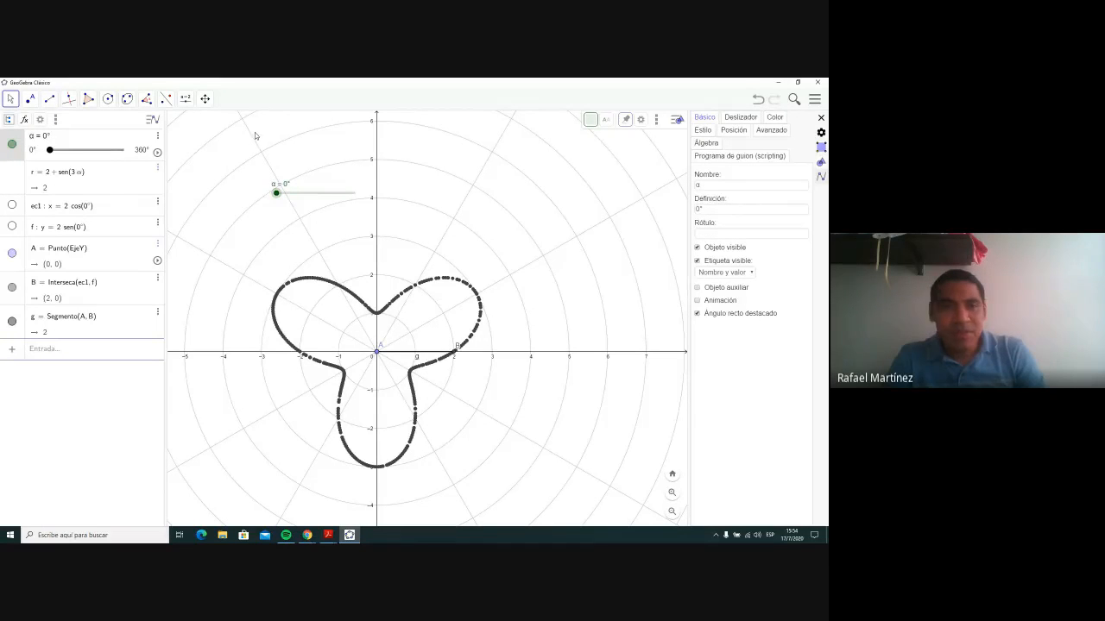
{"action": "left_click", "coordinate": [125, 183]}
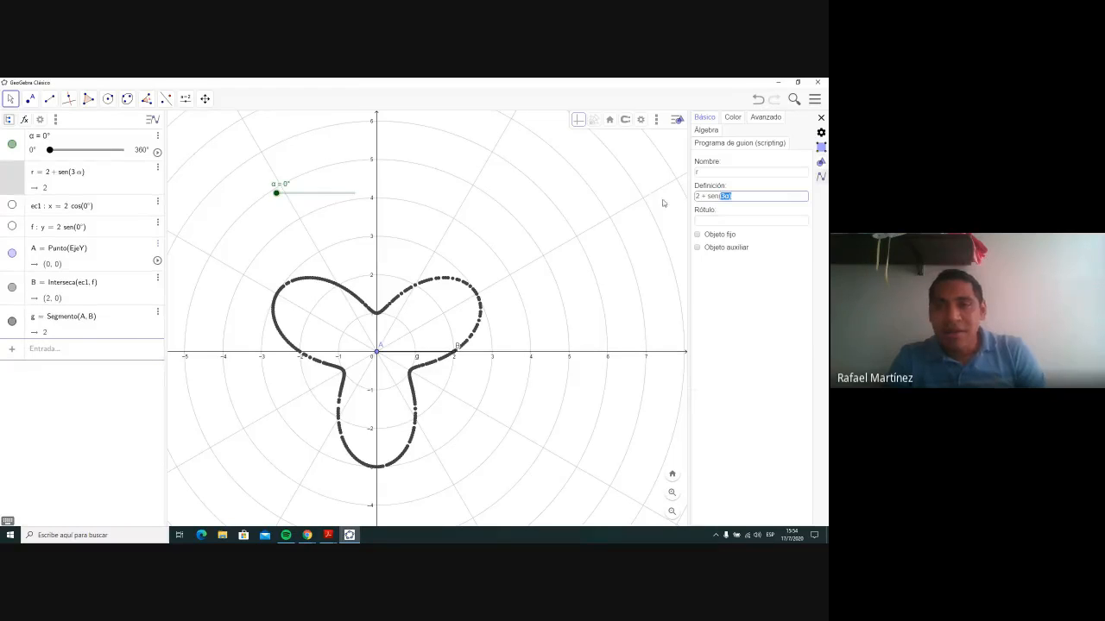
{"action": "left_click_drag", "start_coordinate": [737, 197], "coordinate": [694, 196]}
{"action": "type", "text": "2+"}
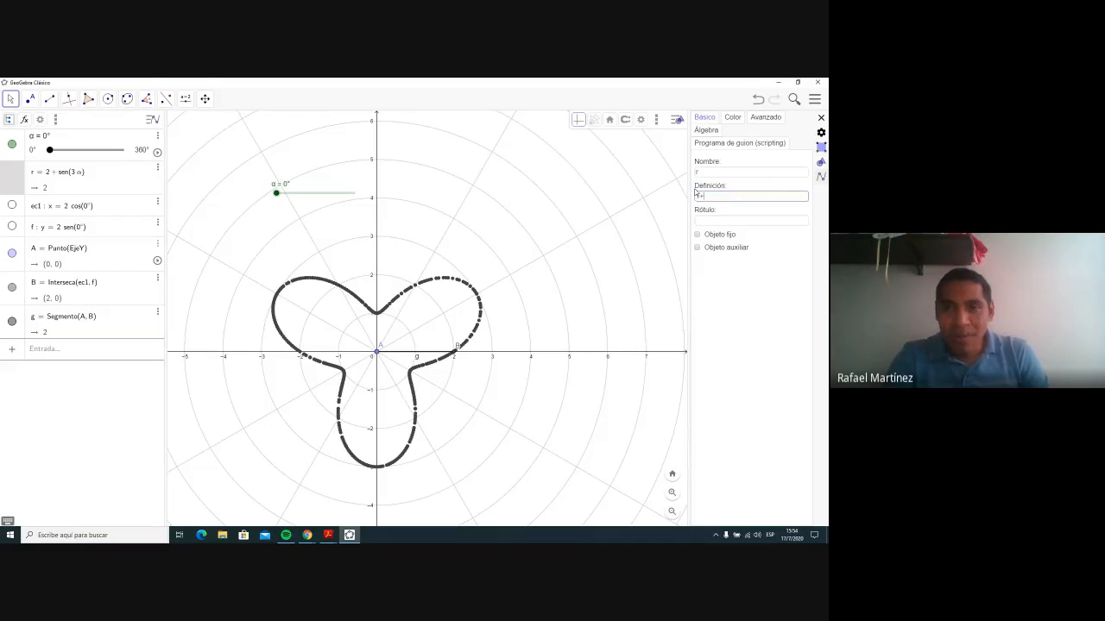
{"action": "left_click", "coordinate": [328, 535]}
{"action": "left_click", "coordinate": [385, 510]}
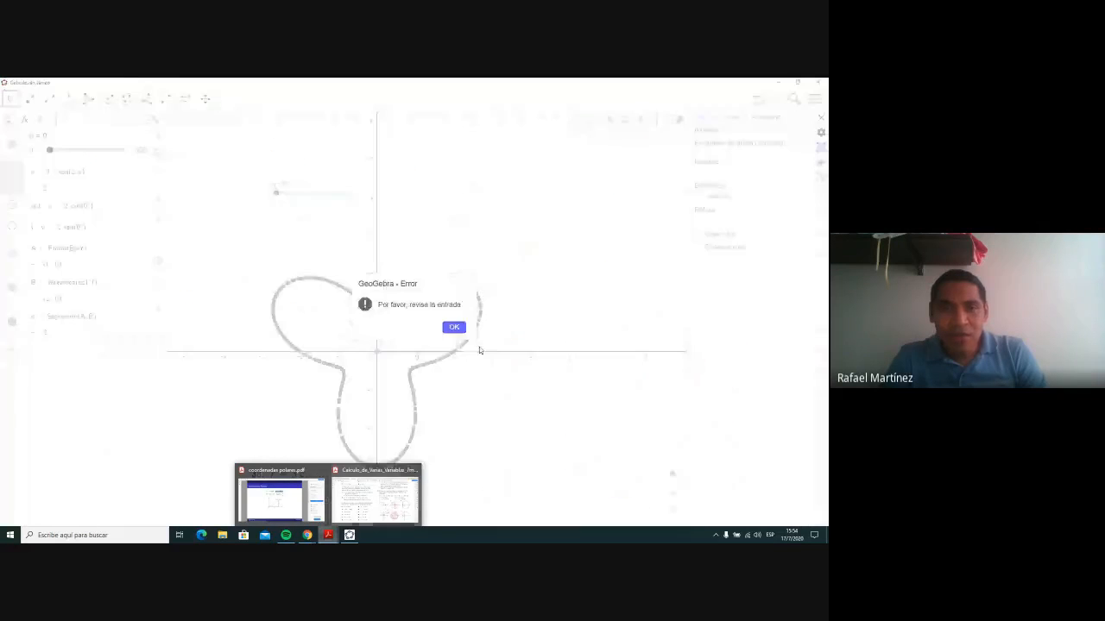
{"action": "left_click", "coordinate": [455, 328]}
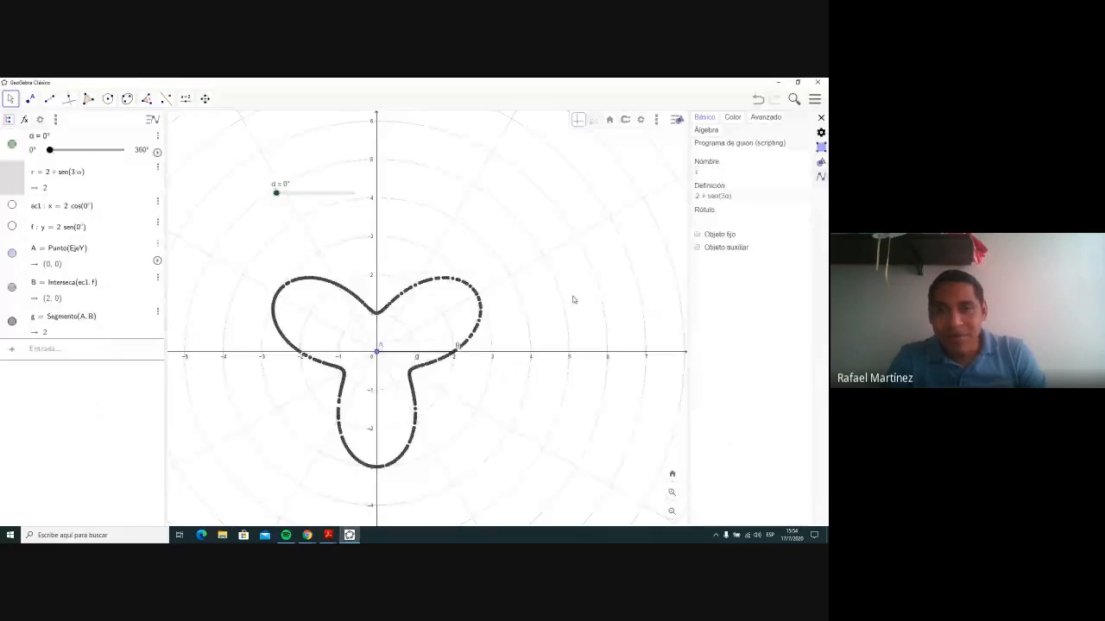
{"action": "left_click", "coordinate": [740, 195]}
{"action": "key", "text": "ctrl+a"}
{"action": "type", "text": "1+"}
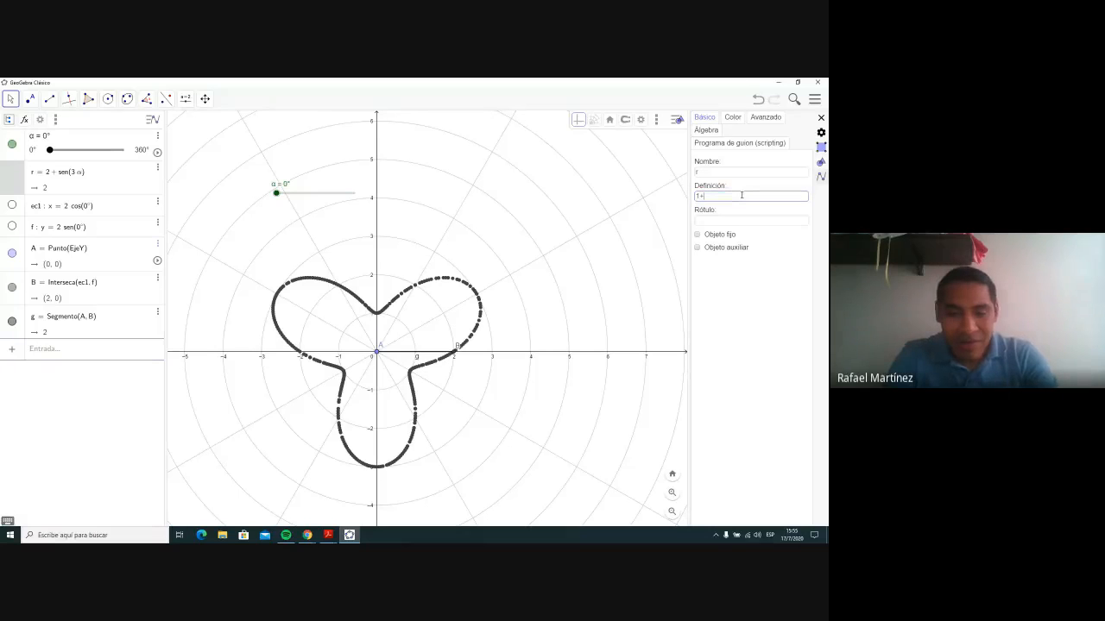
{"action": "type", "text": "cos("}
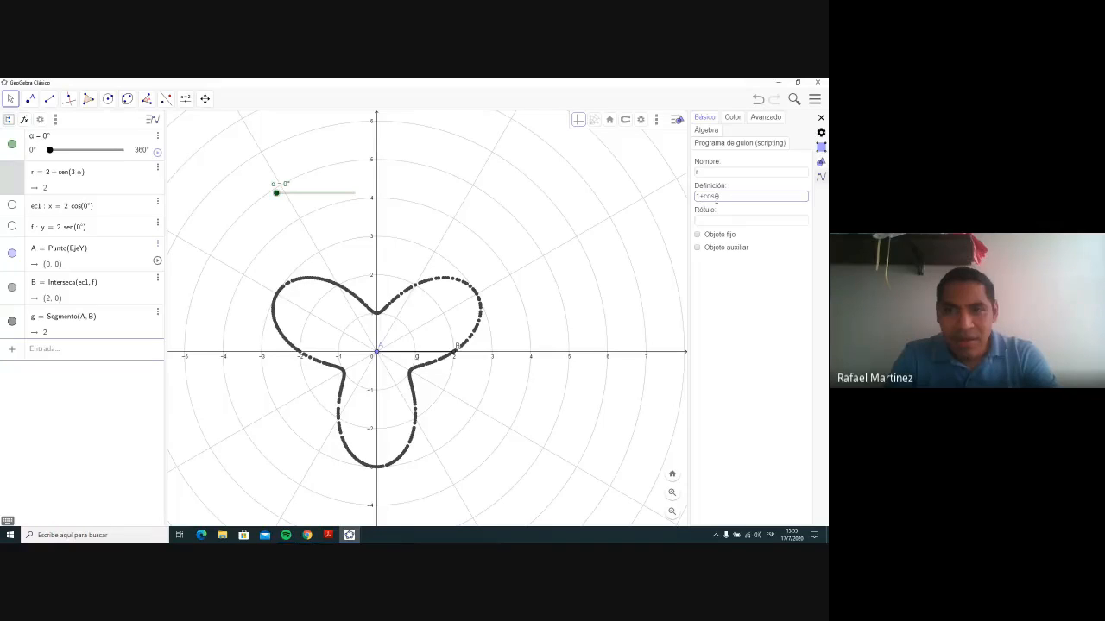
{"action": "left_click", "coordinate": [7, 522]}
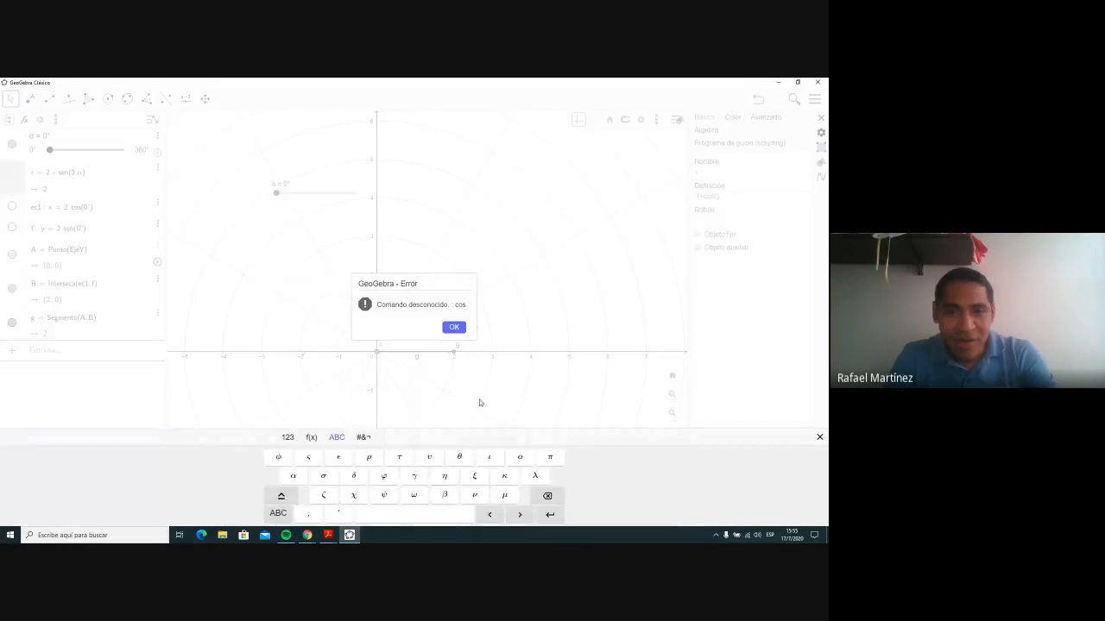
{"action": "left_click", "coordinate": [454, 325]}
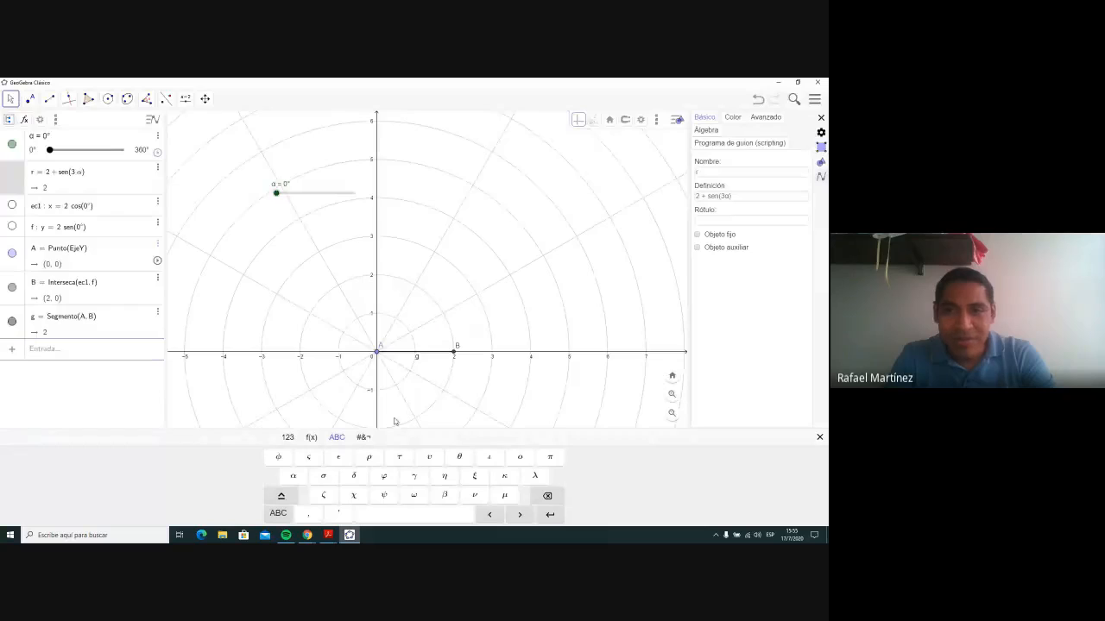
Step: Redefine r as 1 + cos(α) by editing its existing definition
{"action": "left_click", "coordinate": [732, 197]}
{"action": "double_click", "coordinate": [713, 197]}
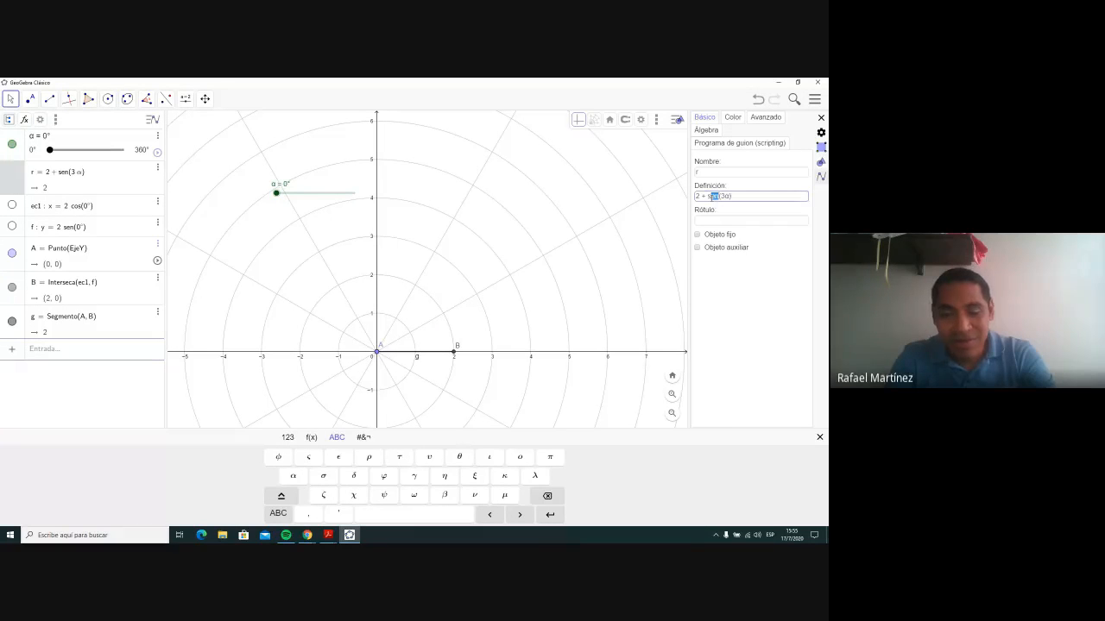
{"action": "type", "text": "co"}
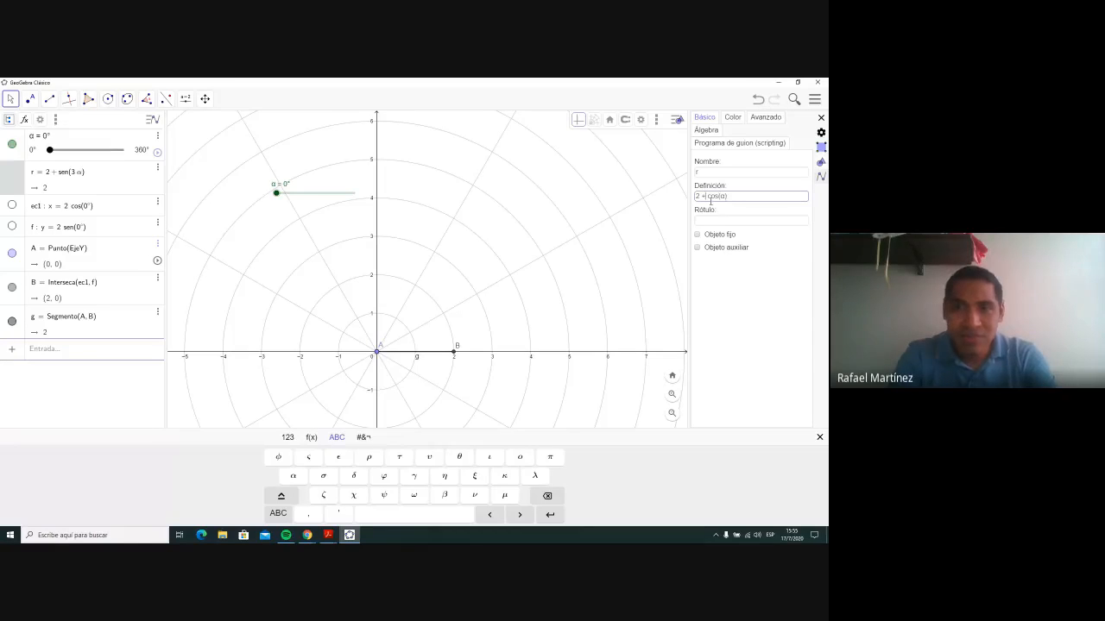
{"action": "key", "text": "BackSpace"}
{"action": "type", "text": "1"}
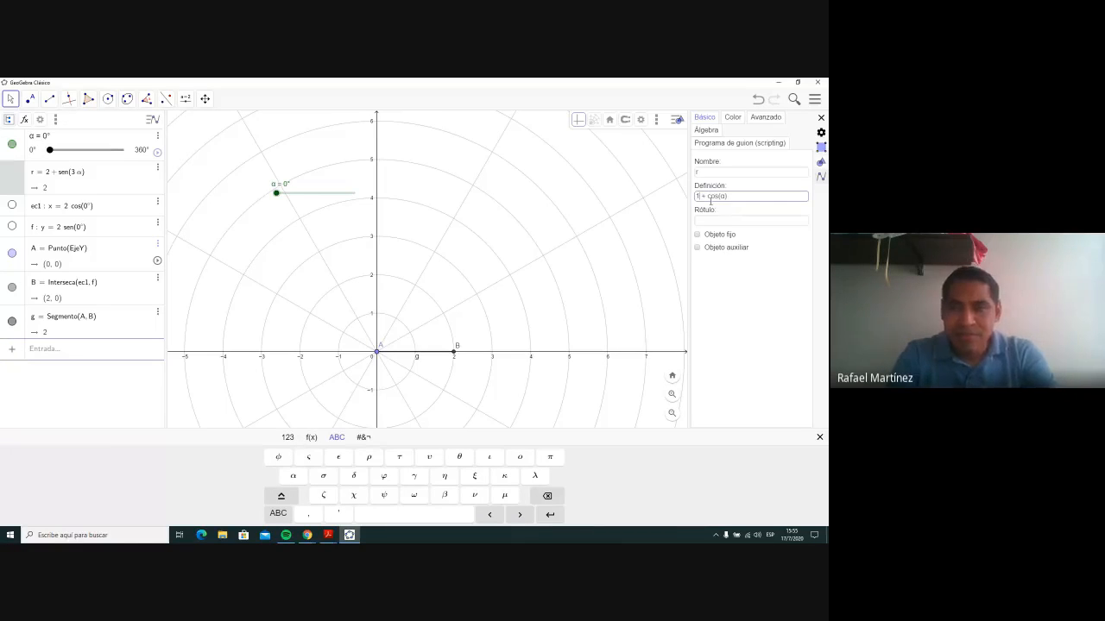
{"action": "key", "text": "Return"}
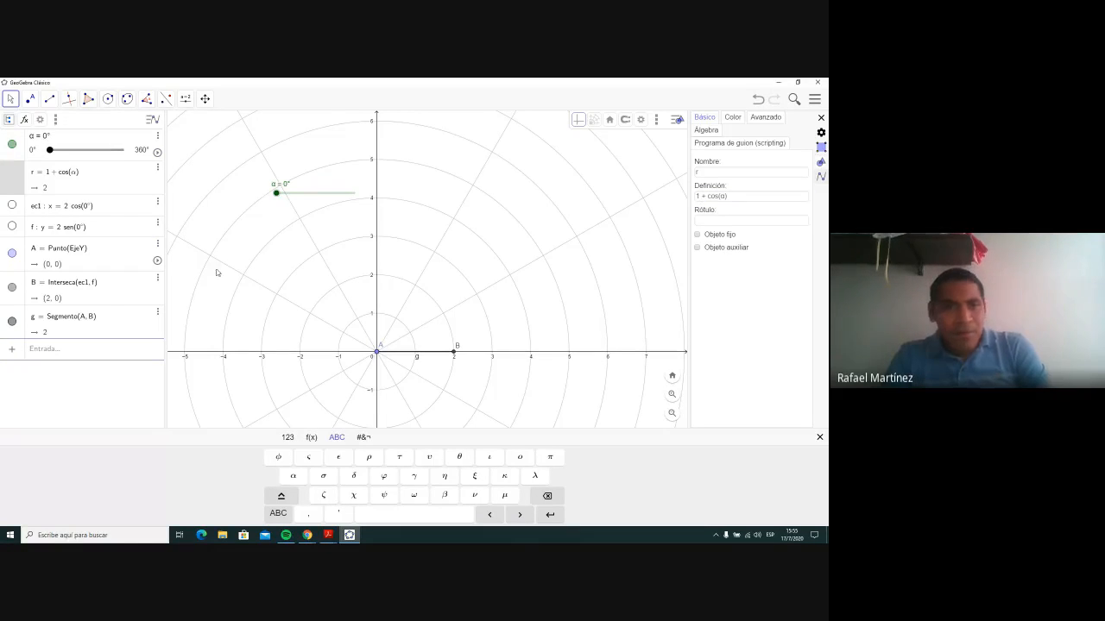
Step: Animate α to trace the curve r = 1 + cos(α) and close the on-screen keyboard
{"action": "left_click", "coordinate": [157, 153]}
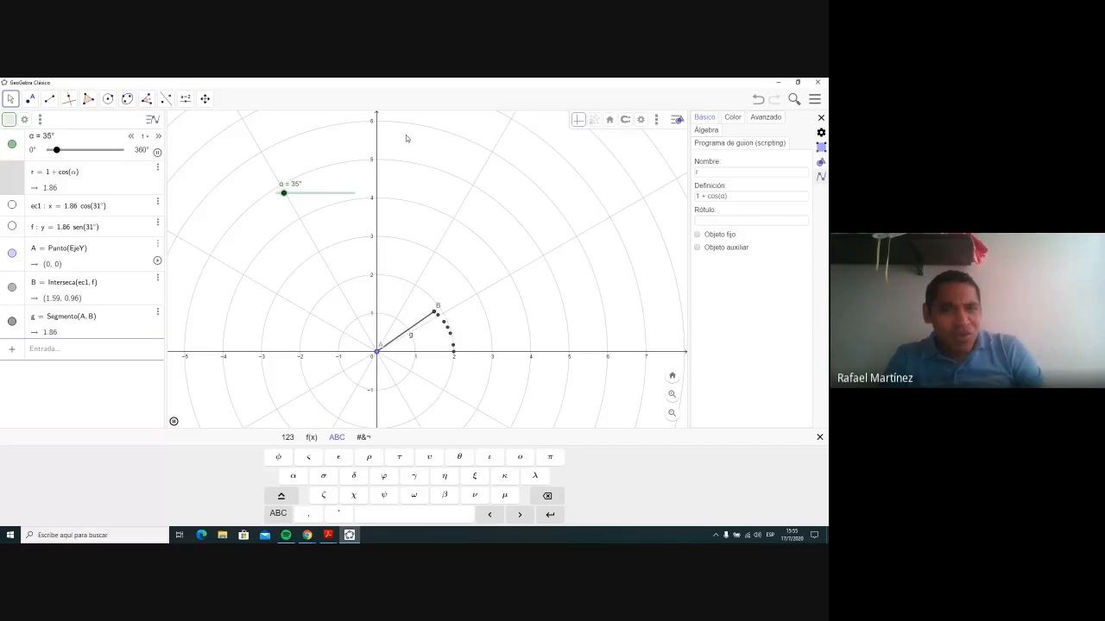
{"action": "left_click", "coordinate": [820, 437]}
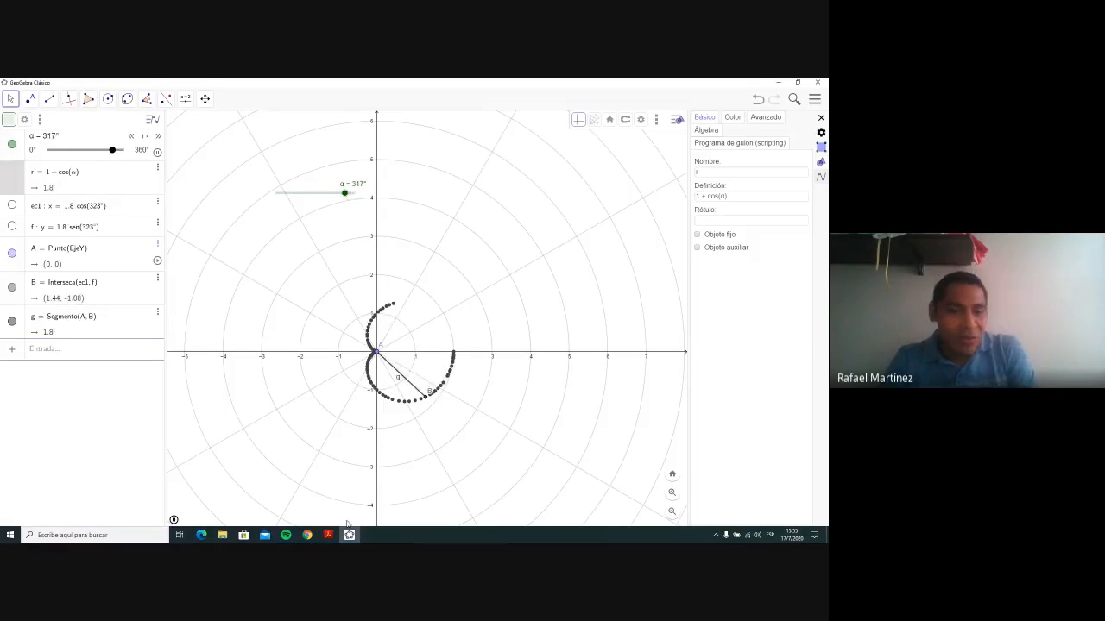
Step: Compare the traced cardioid with the equations and graphs of exercise 54 in the Calculo_de_Varias_Variables PDF in Acrobat Reader
{"action": "mouse_move", "coordinate": [328, 533]}
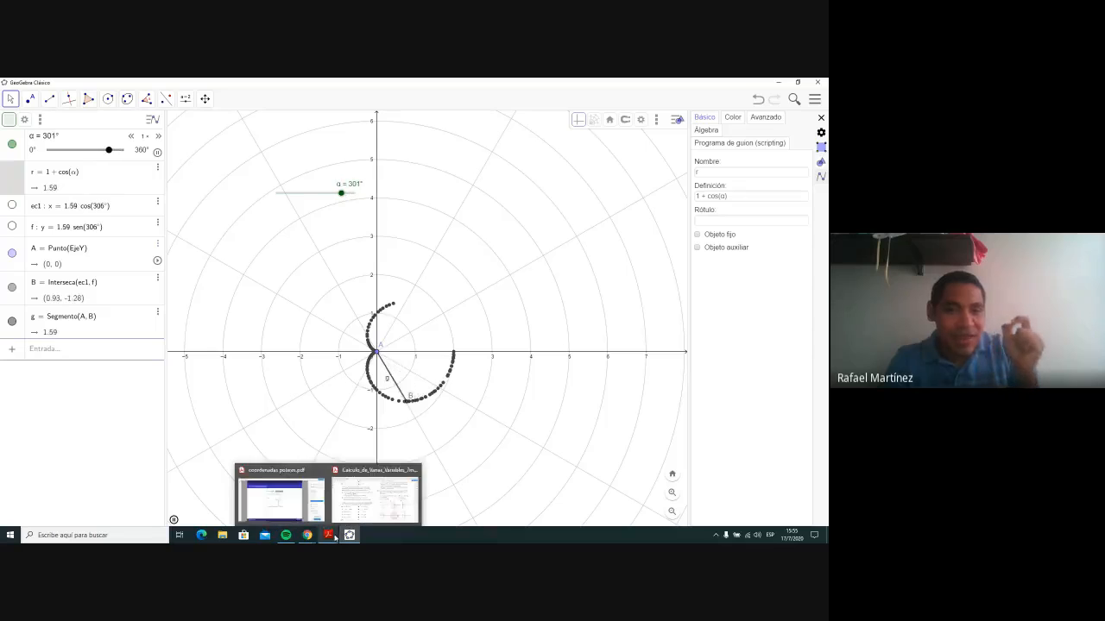
{"action": "left_click", "coordinate": [376, 511]}
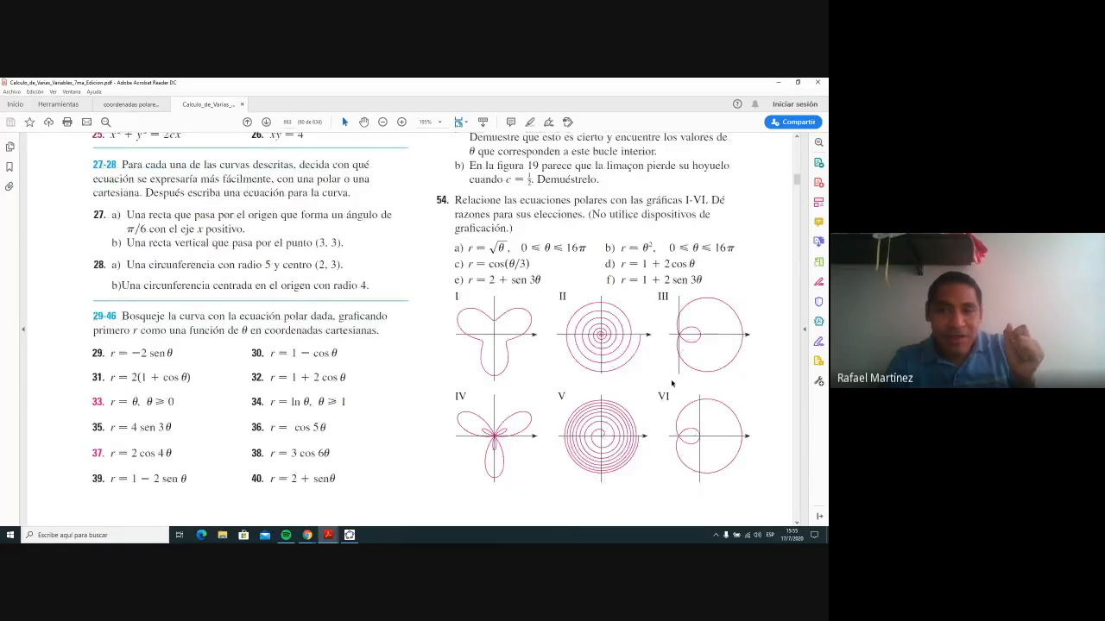
{"action": "scroll", "coordinate": [600, 362], "scroll_direction": "down", "scroll_amount": 1}
{"action": "left_click", "coordinate": [350, 536]}
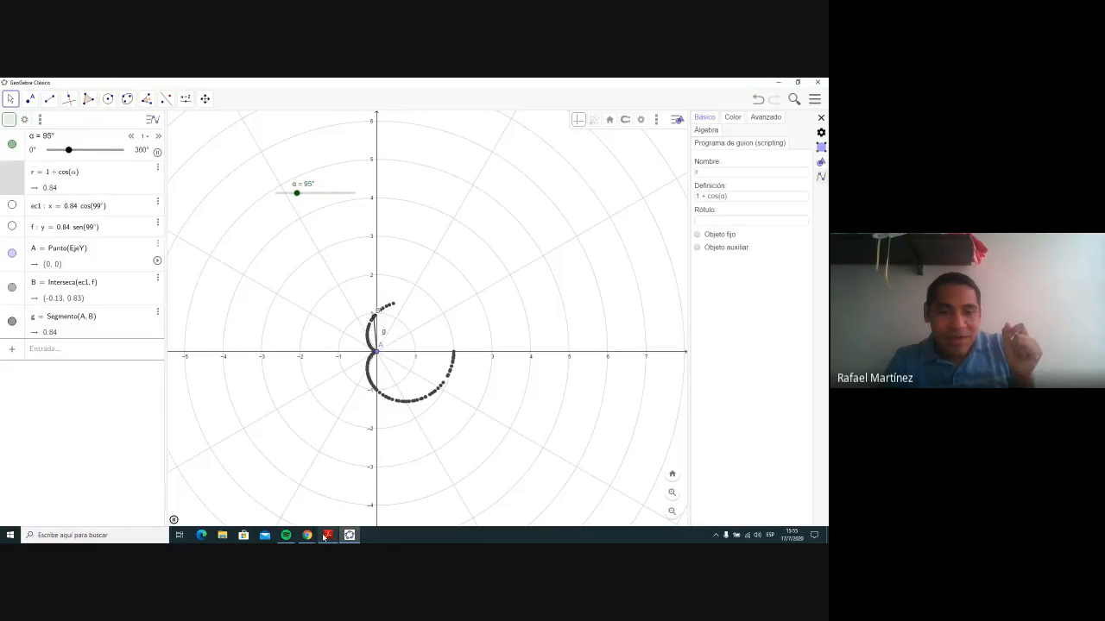
{"action": "mouse_move", "coordinate": [324, 537]}
{"action": "left_click", "coordinate": [374, 492]}
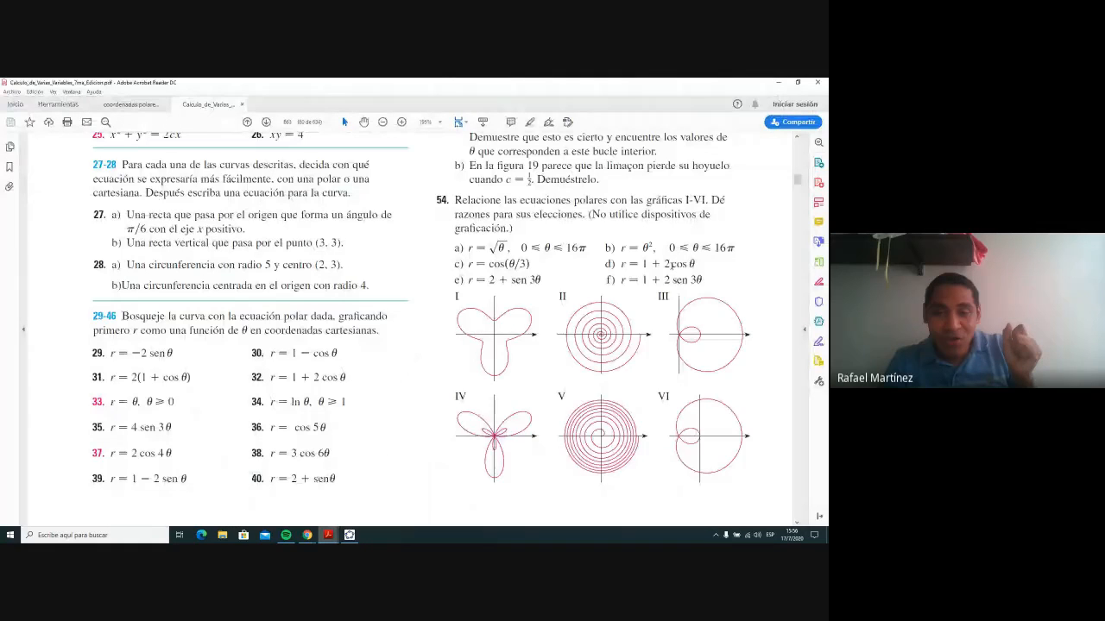
Step: Return to GeoGebra, stop the α animation and redefine r as 1 + 2cos(α)
{"action": "left_click", "coordinate": [348, 535]}
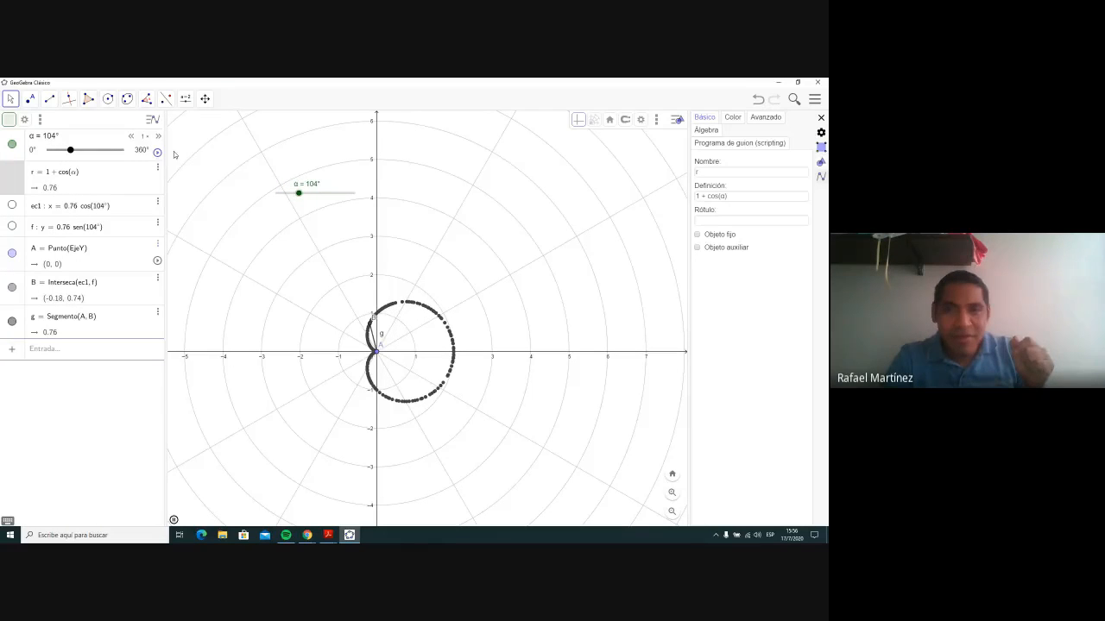
{"action": "left_click", "coordinate": [711, 196]}
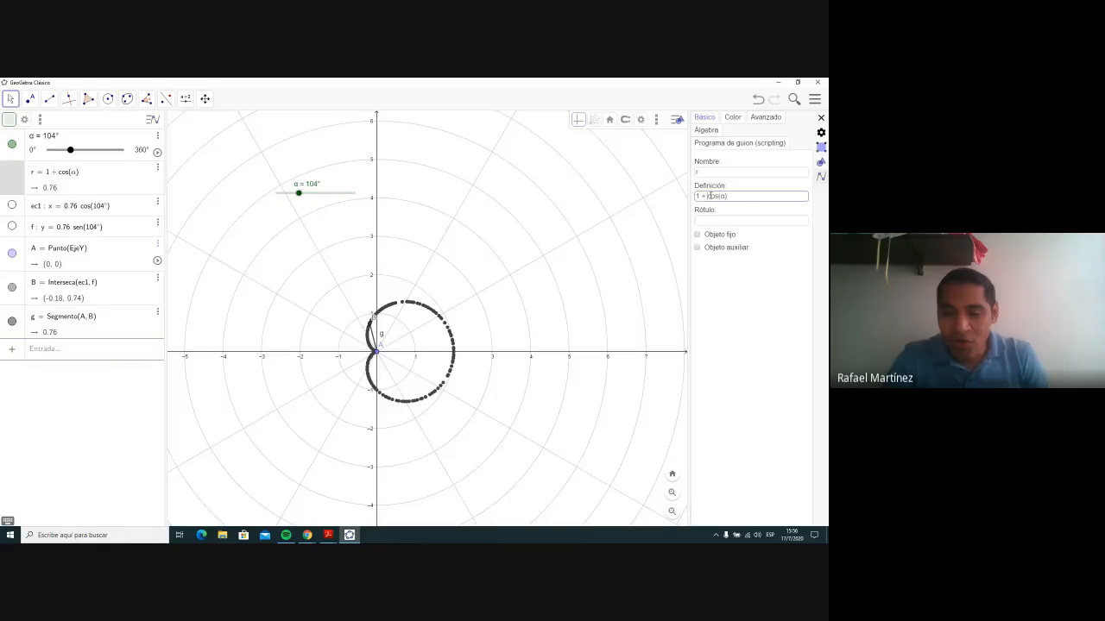
{"action": "type", "text": "2*"}
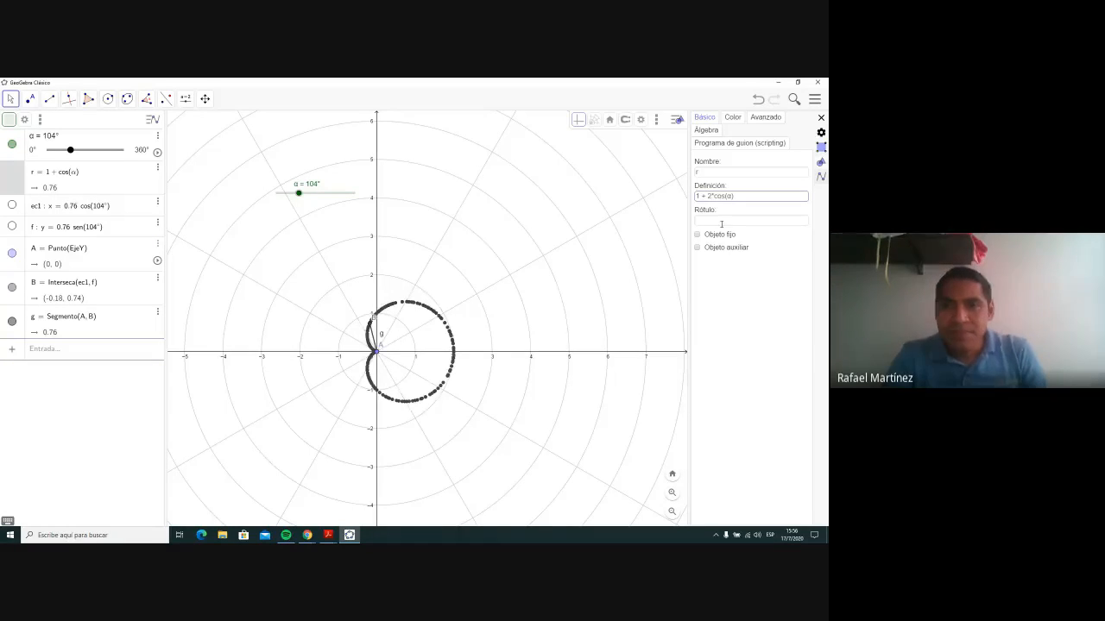
{"action": "key", "text": "Return"}
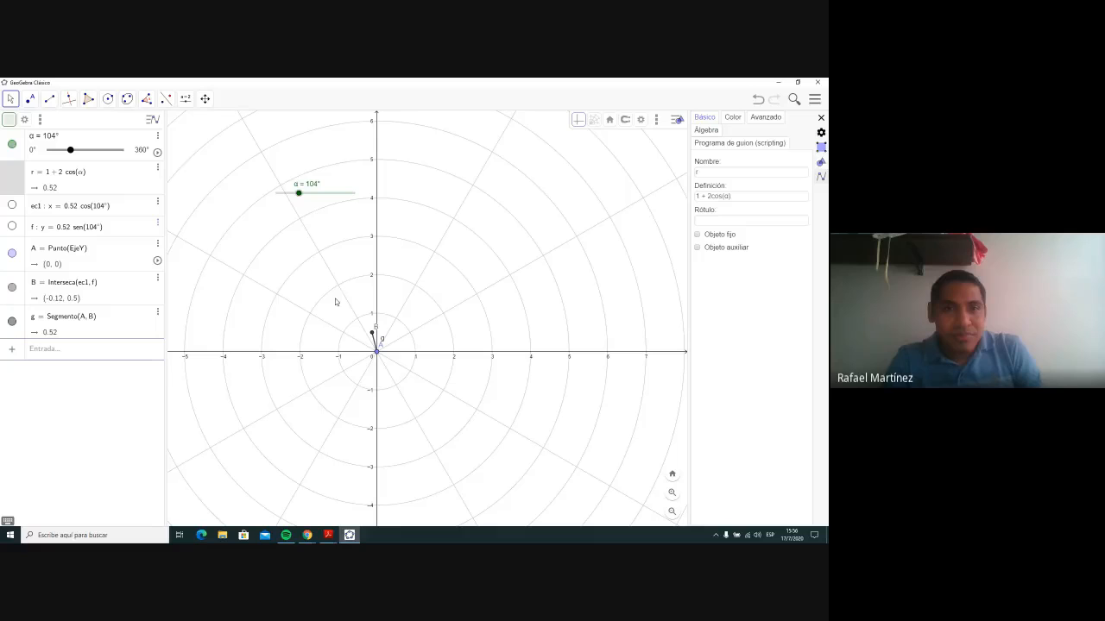
Step: Set the α slider to 0° and animate α to trace the curve r = 1 + 2cos(α)
{"action": "left_click", "coordinate": [271, 194]}
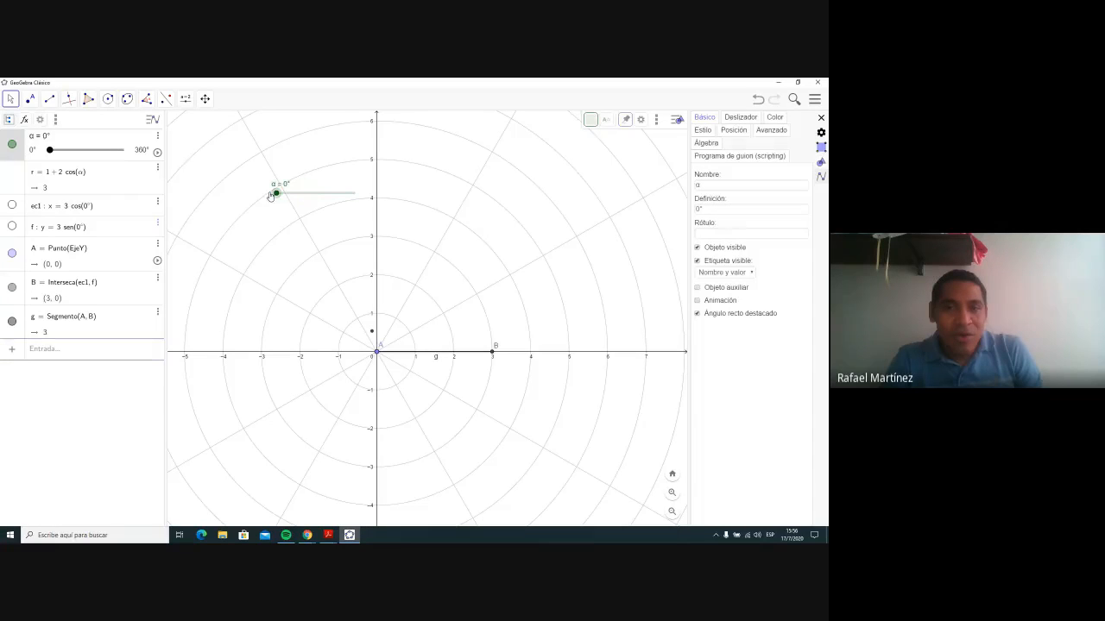
{"action": "left_click", "coordinate": [158, 151]}
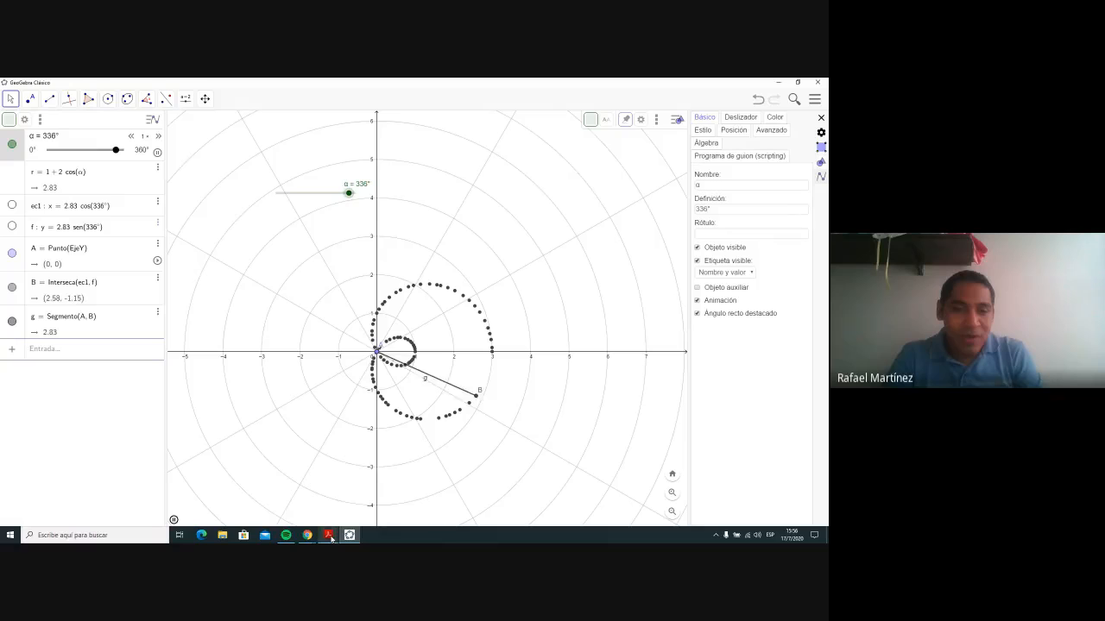
Step: Check the traced inner-loop curve against the graphs of exercise 54 in the Acrobat Reader PDF and return to GeoGebra
{"action": "mouse_move", "coordinate": [332, 536]}
{"action": "left_click", "coordinate": [375, 496]}
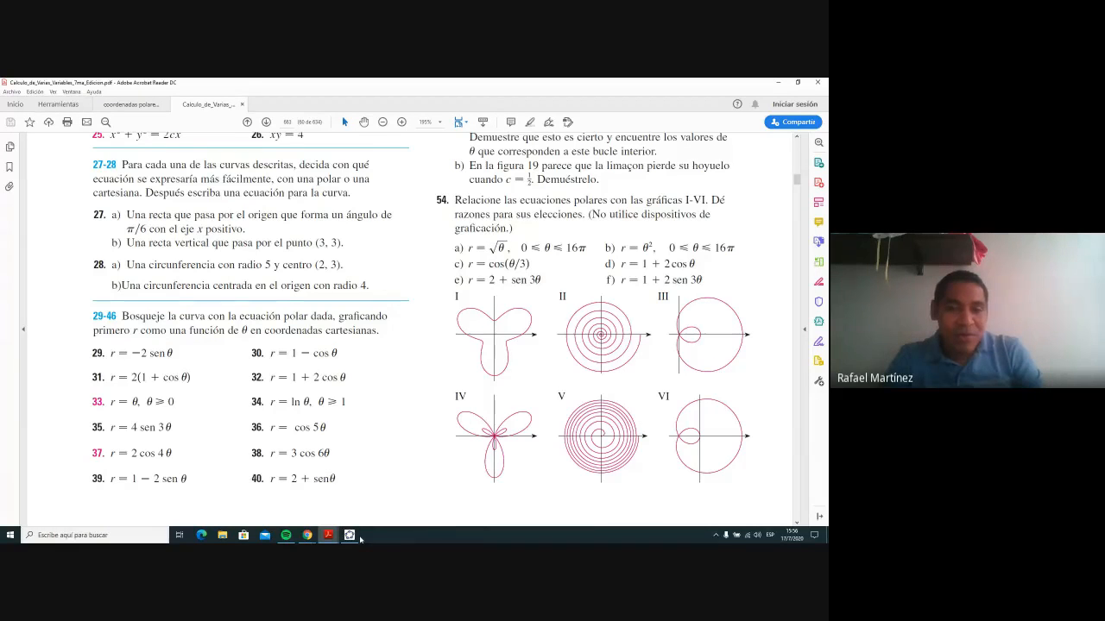
{"action": "mouse_move", "coordinate": [350, 537]}
{"action": "left_click", "coordinate": [353, 499]}
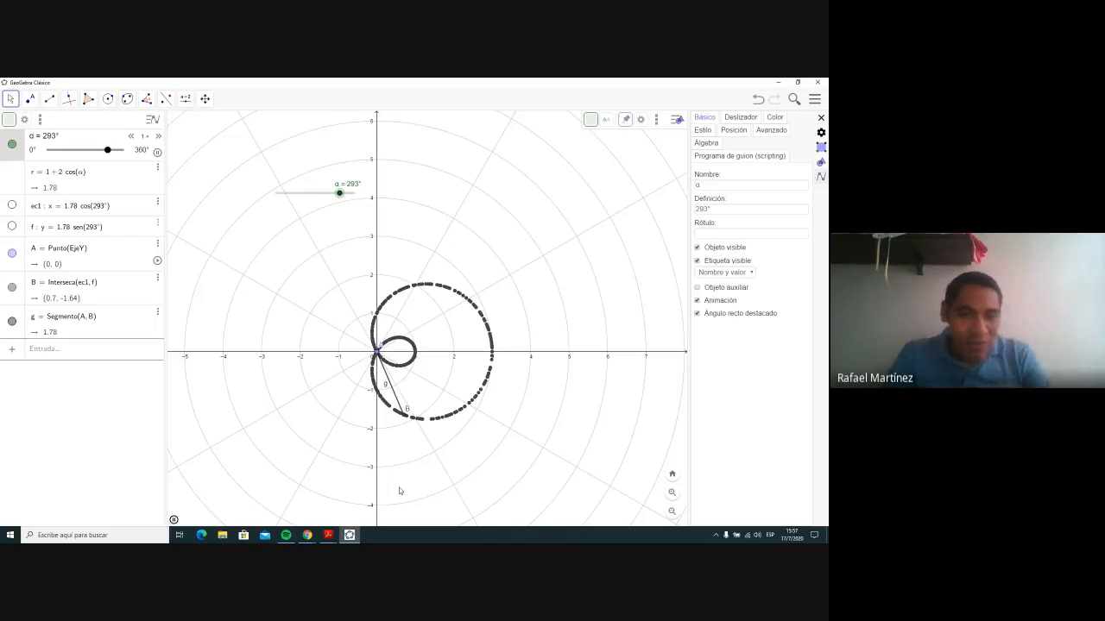
Step: Switch to the Google Meet call in Chrome, read the meeting chat and close it
{"action": "mouse_move", "coordinate": [315, 535]}
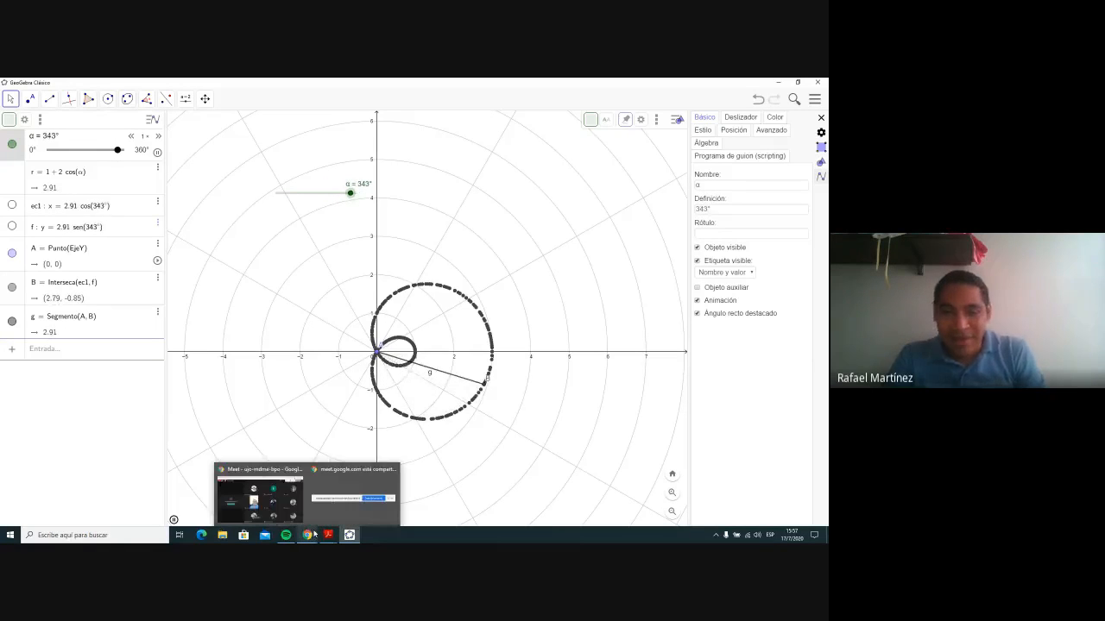
{"action": "left_click", "coordinate": [259, 494]}
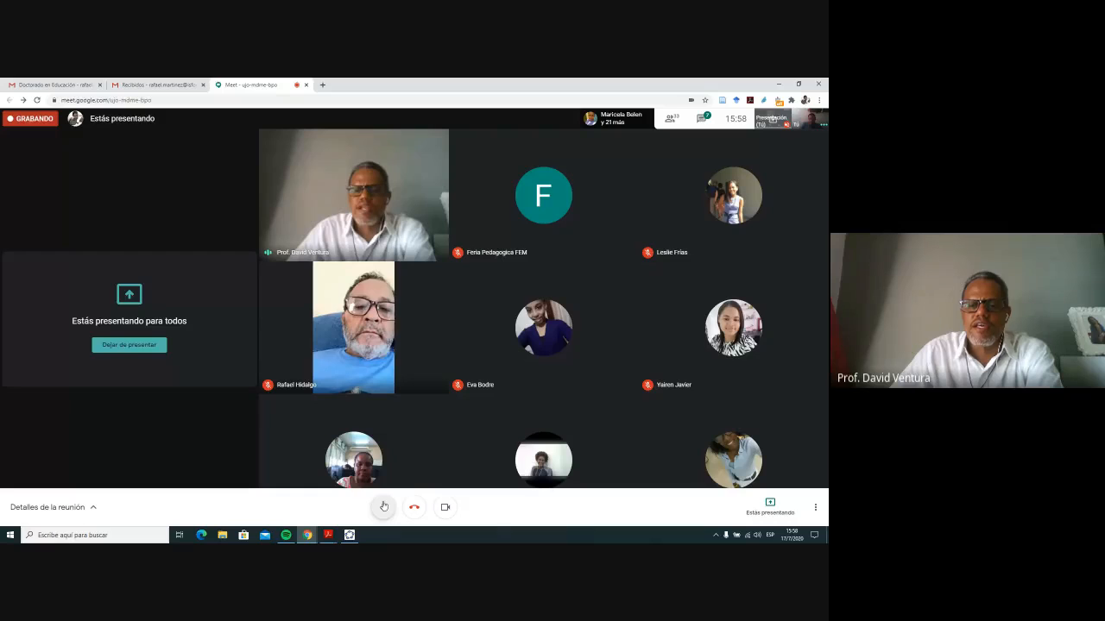
{"action": "left_click", "coordinate": [713, 123]}
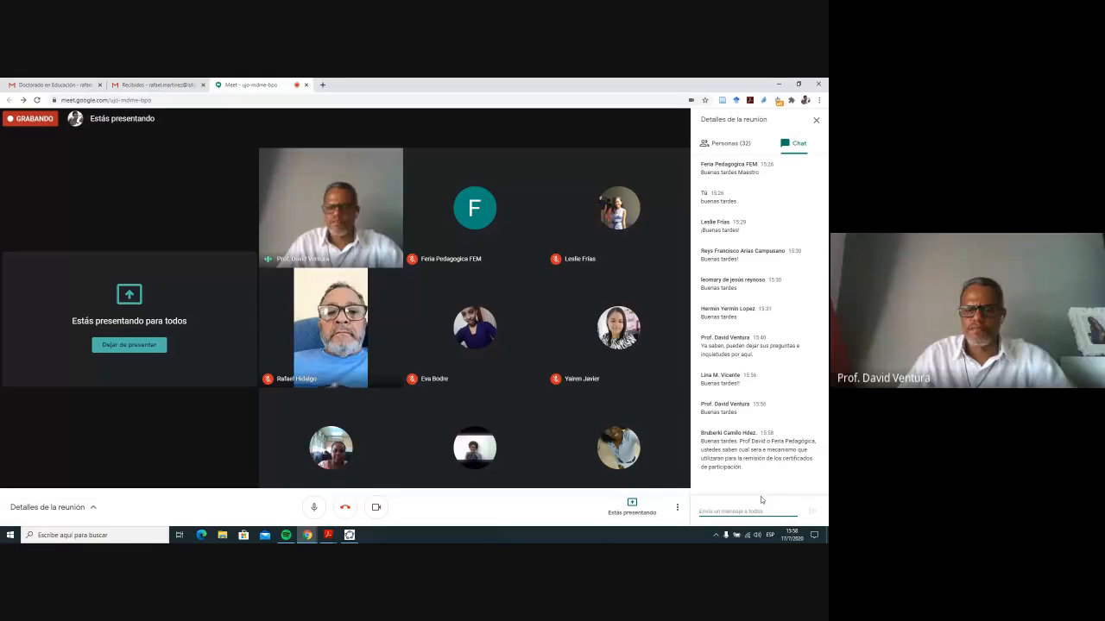
{"action": "left_click", "coordinate": [816, 121]}
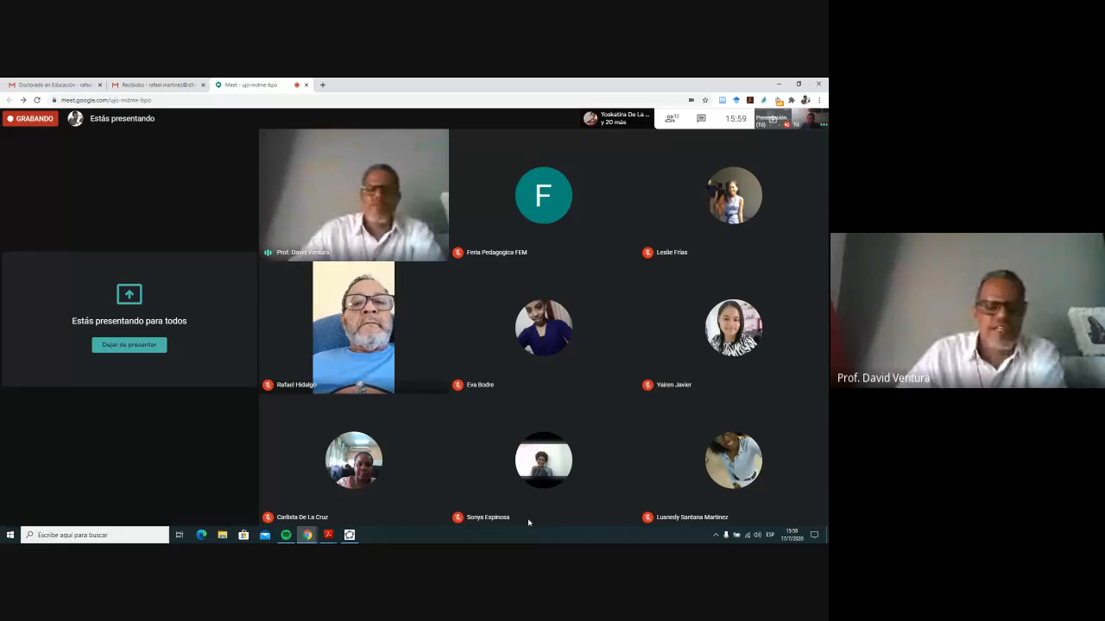
Step: Mute the microphone in the Meet call, unmute it for the discussion and mute it again
{"action": "left_click", "coordinate": [382, 507]}
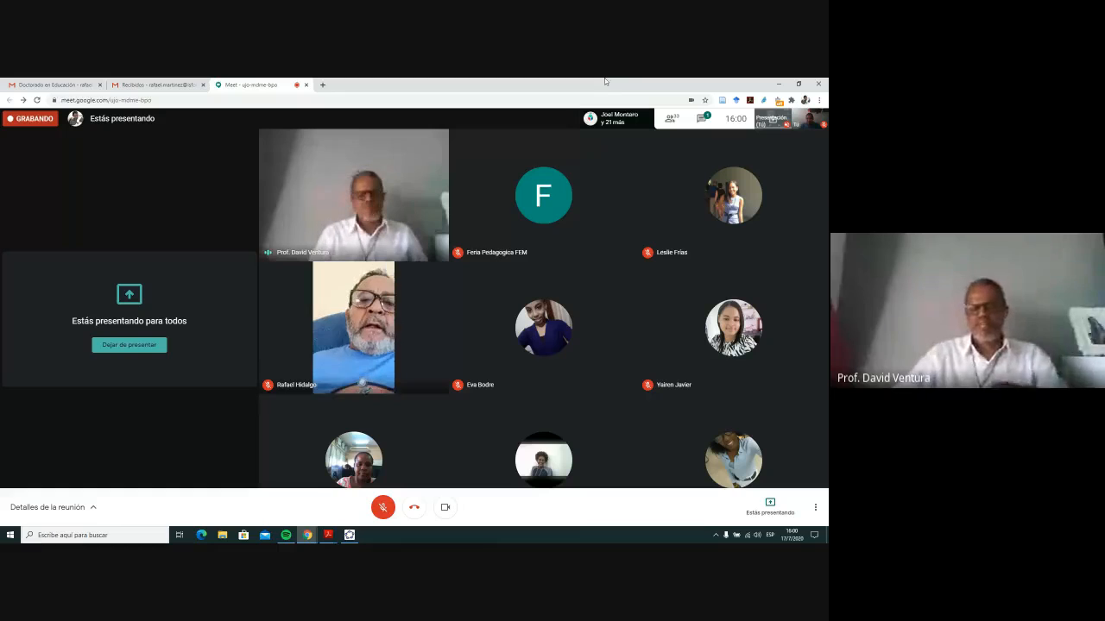
{"action": "left_click", "coordinate": [382, 507]}
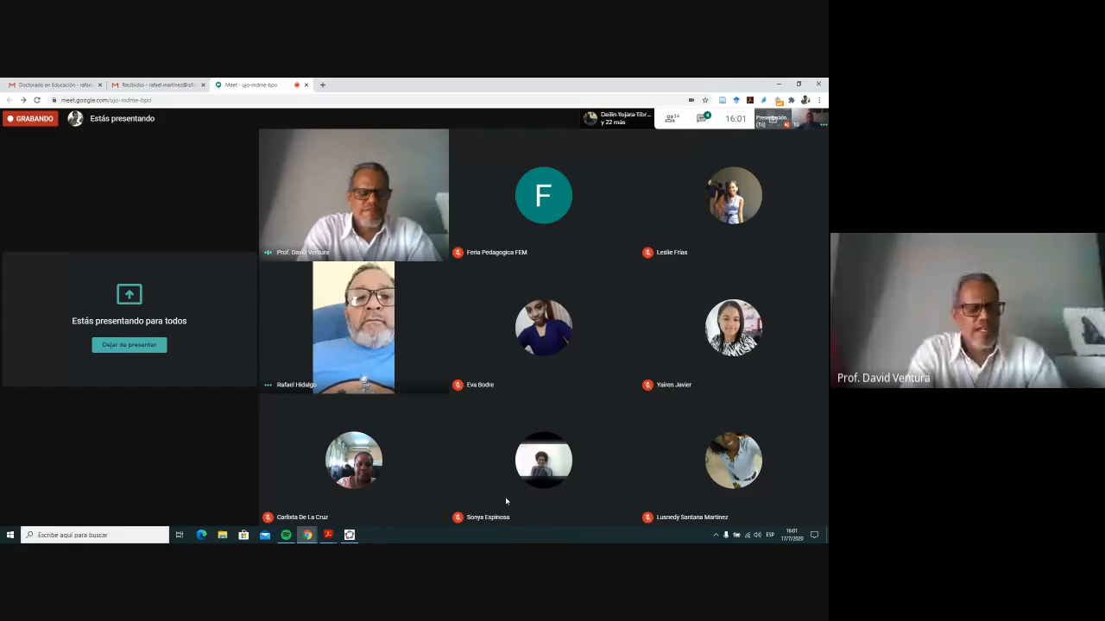
{"action": "mouse_move", "coordinate": [442, 469]}
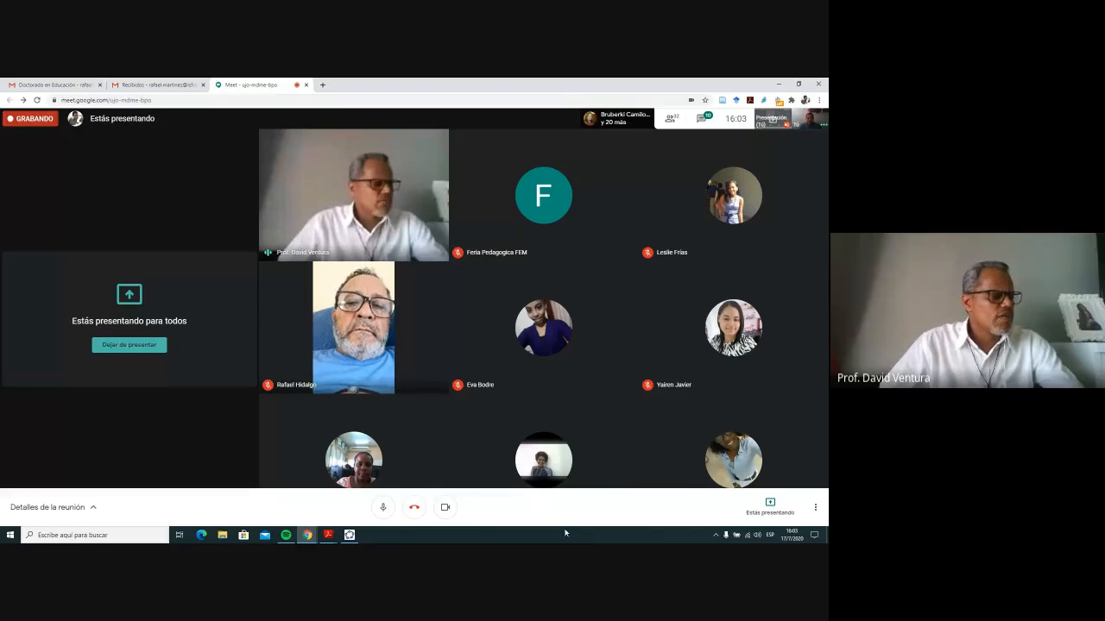
{"action": "left_click", "coordinate": [382, 507]}
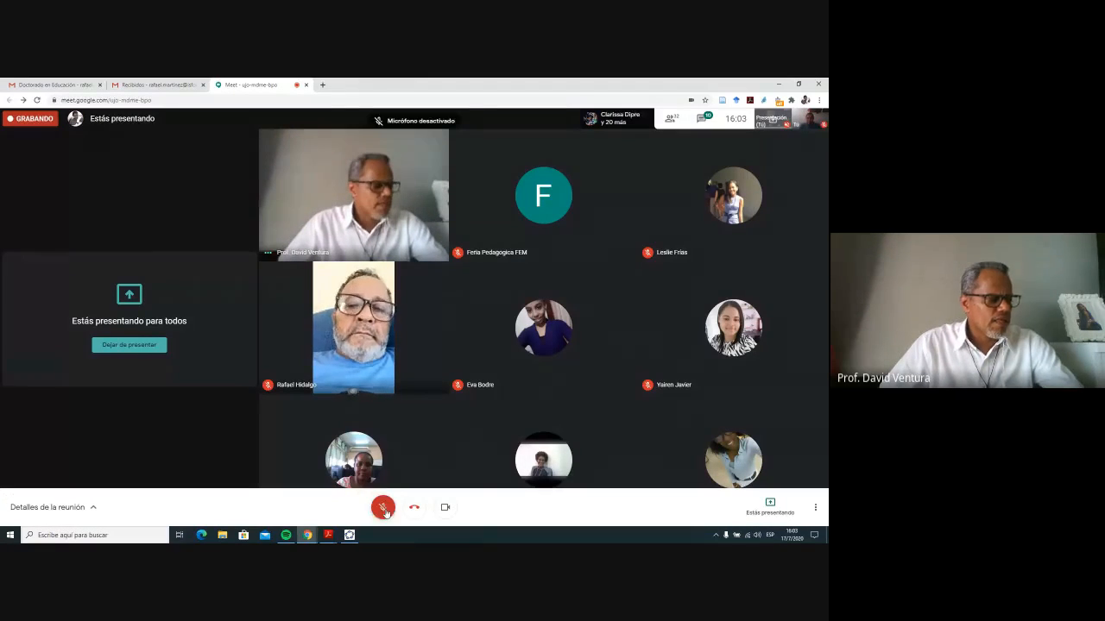